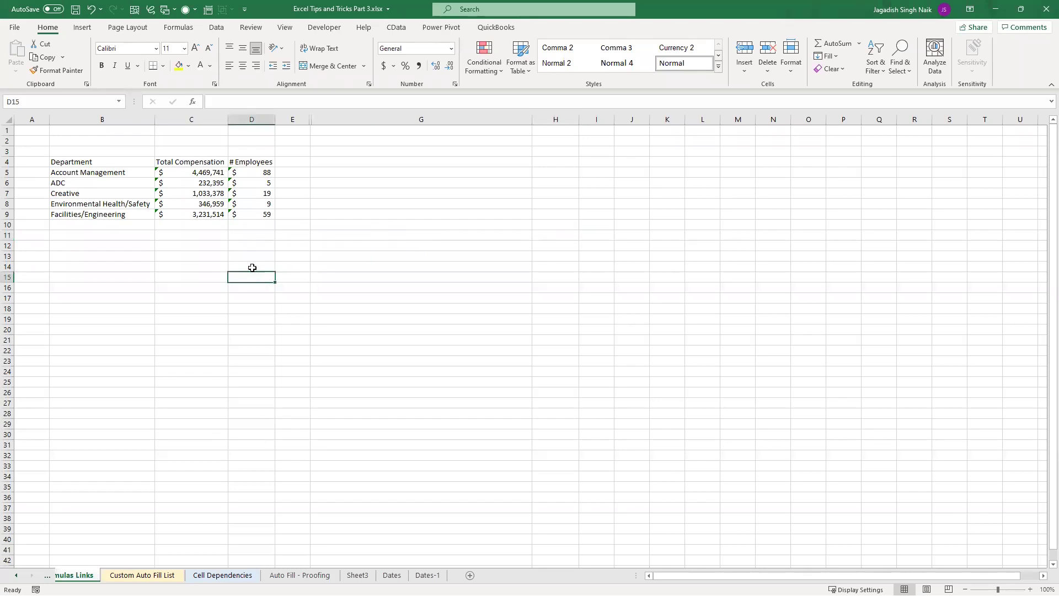
{"action": "left_click", "coordinate": [216, 253]}
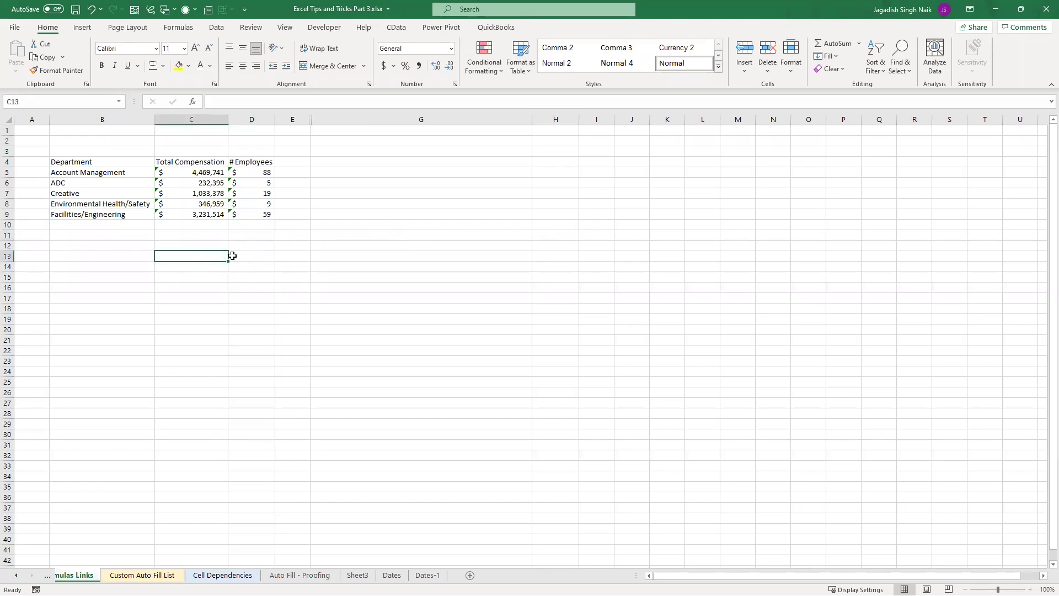
{"action": "left_click", "coordinate": [212, 244]}
{"action": "left_click", "coordinate": [218, 234]}
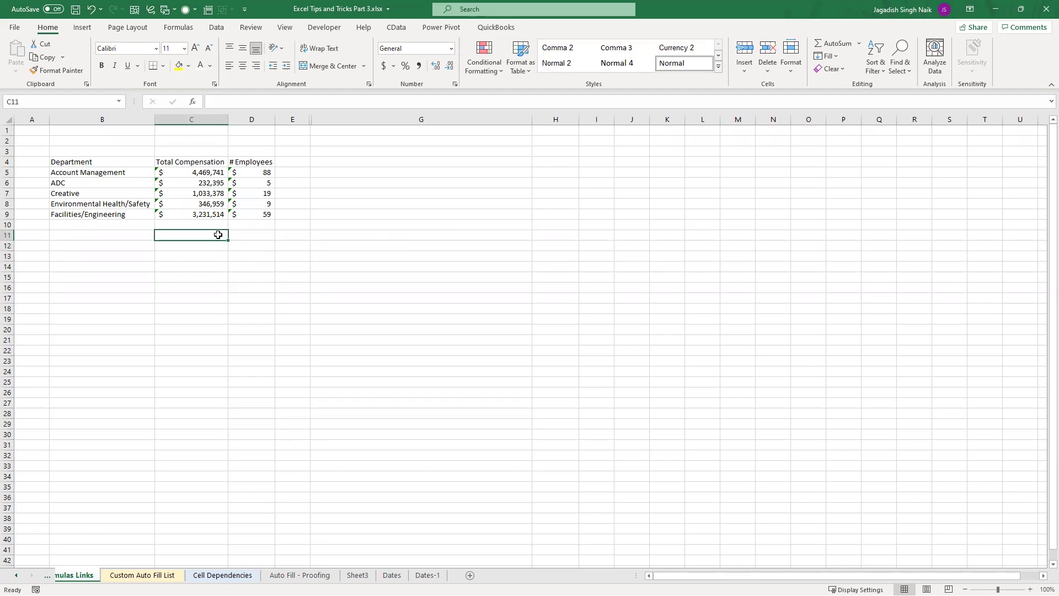
{"action": "left_click", "coordinate": [218, 276]}
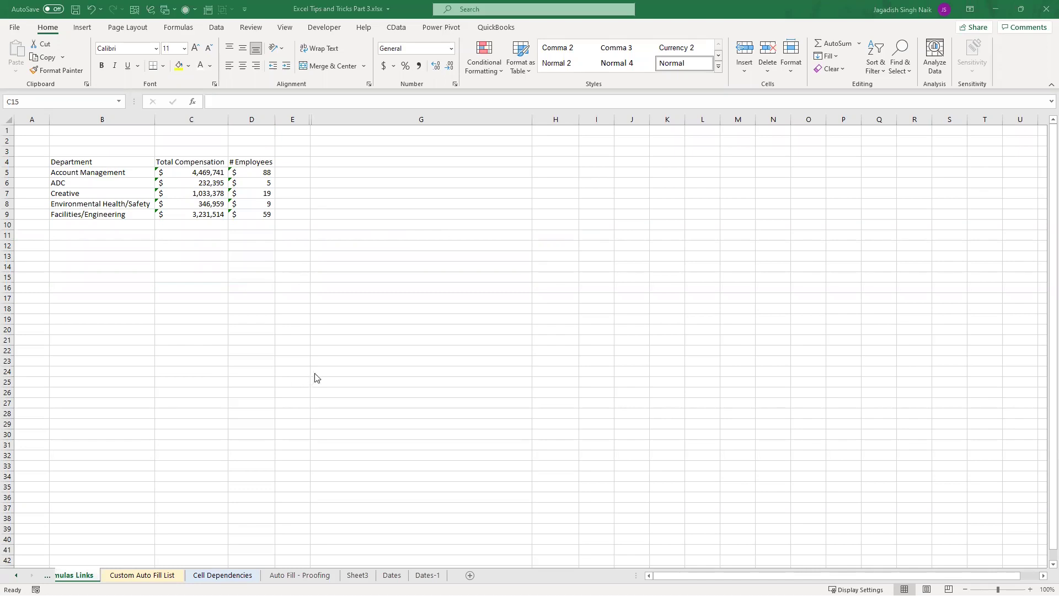
{"action": "left_click", "coordinate": [213, 246]}
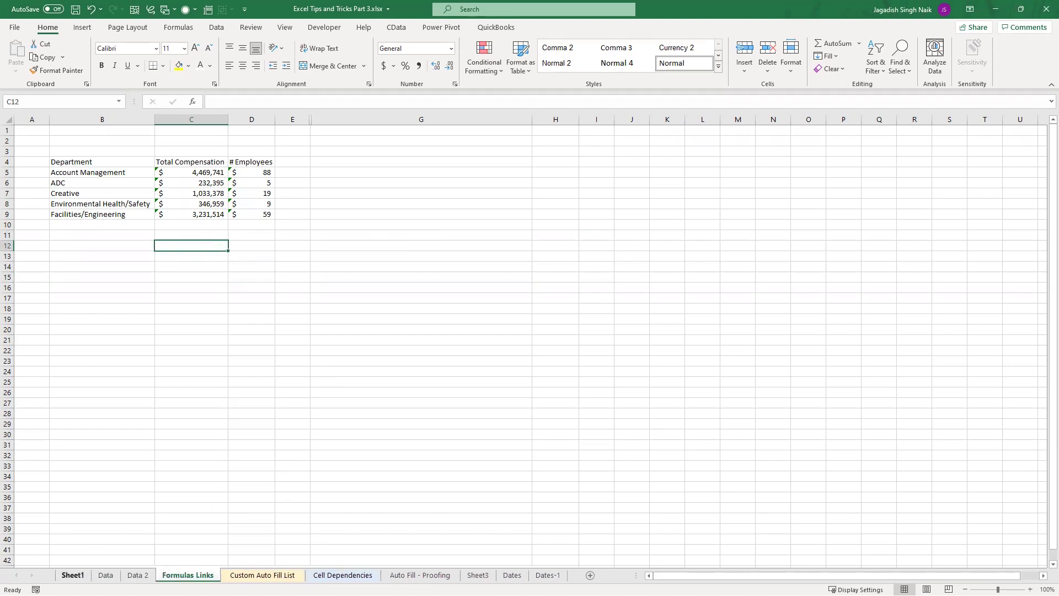
Step: Examine the Account Management compensation formula in C5 and the Data sheet it draws from
{"action": "left_click", "coordinate": [202, 174]}
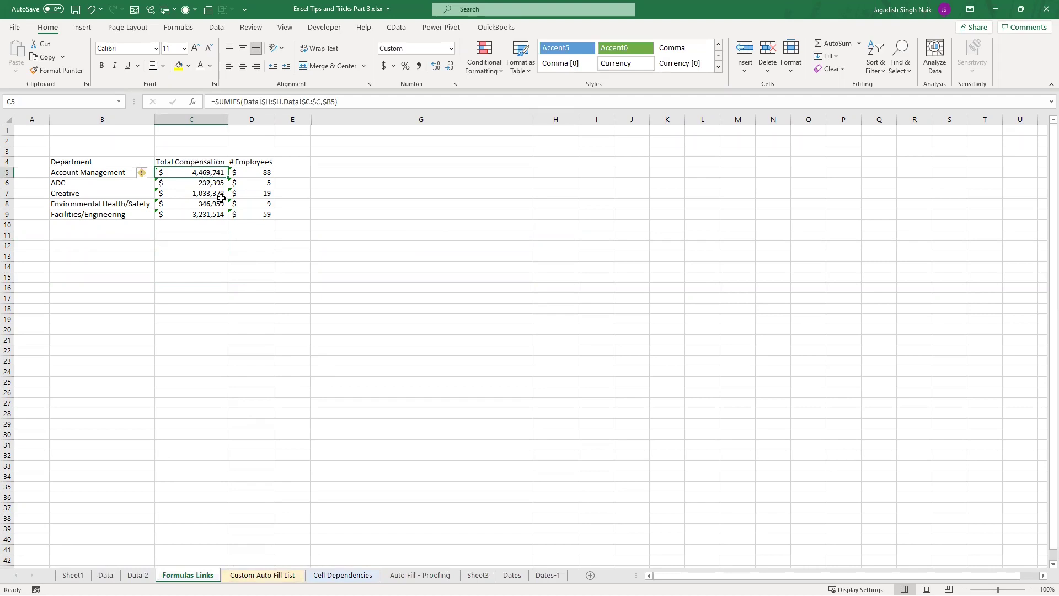
{"action": "left_click", "coordinate": [105, 575]}
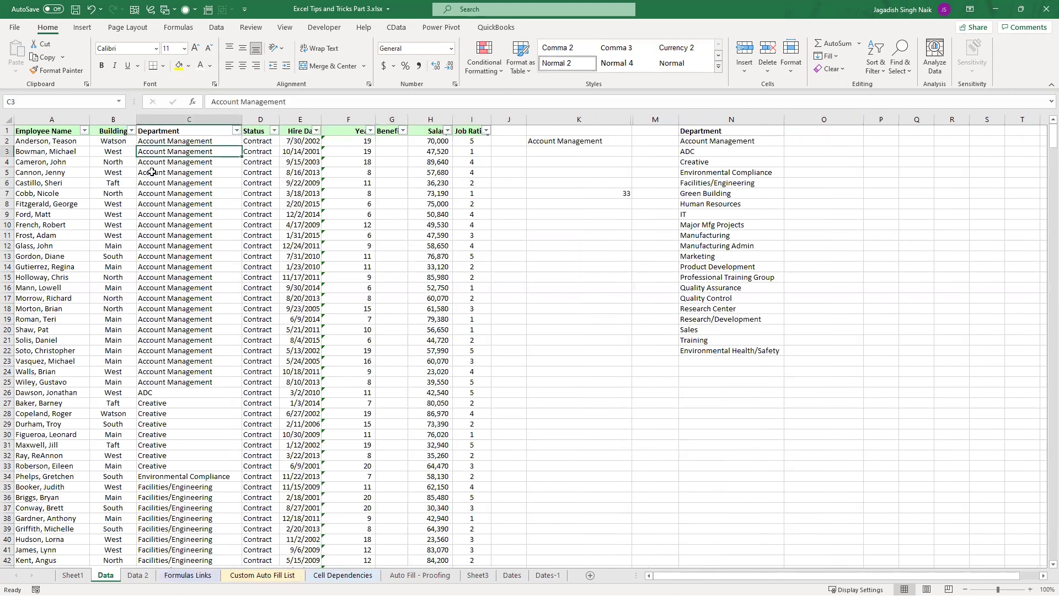
{"action": "left_click", "coordinate": [188, 575]}
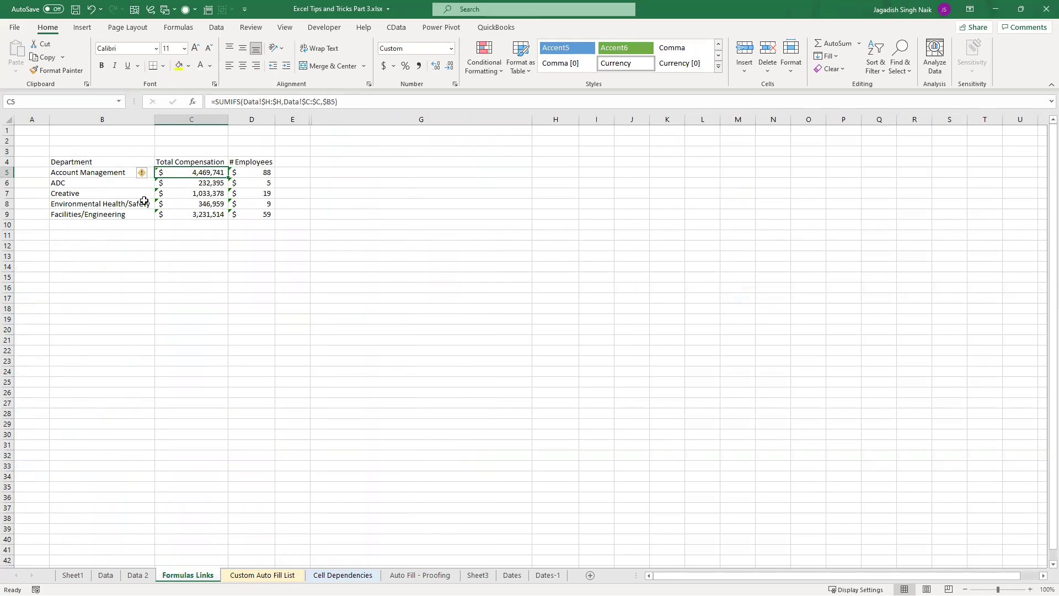
{"action": "left_click", "coordinate": [106, 173]}
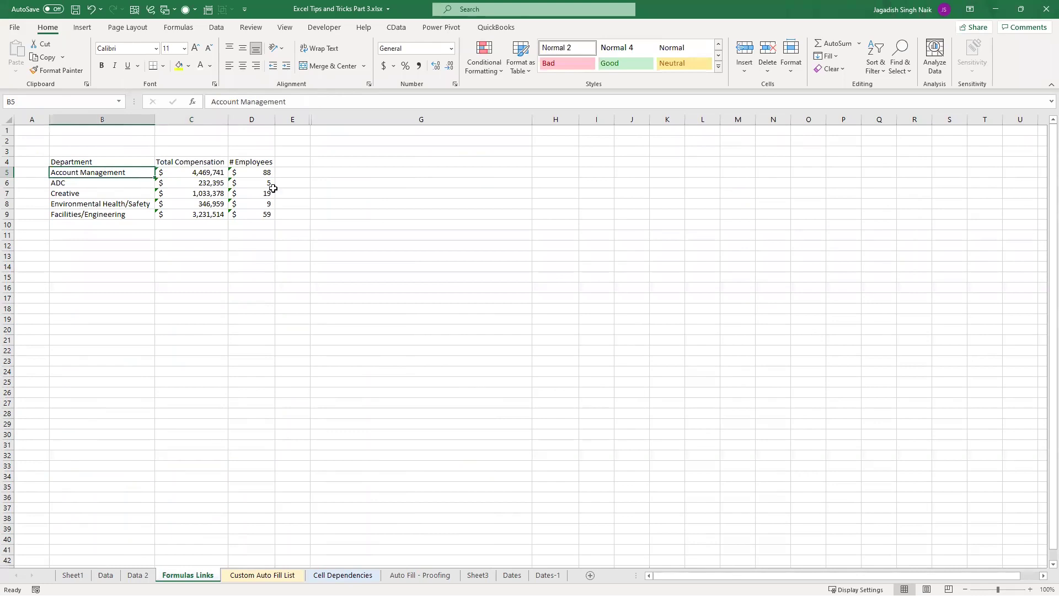
Step: Change the number format of the # Employees values in D5:D9 to General
{"action": "left_click_drag", "start_coordinate": [258, 169], "coordinate": [266, 215]}
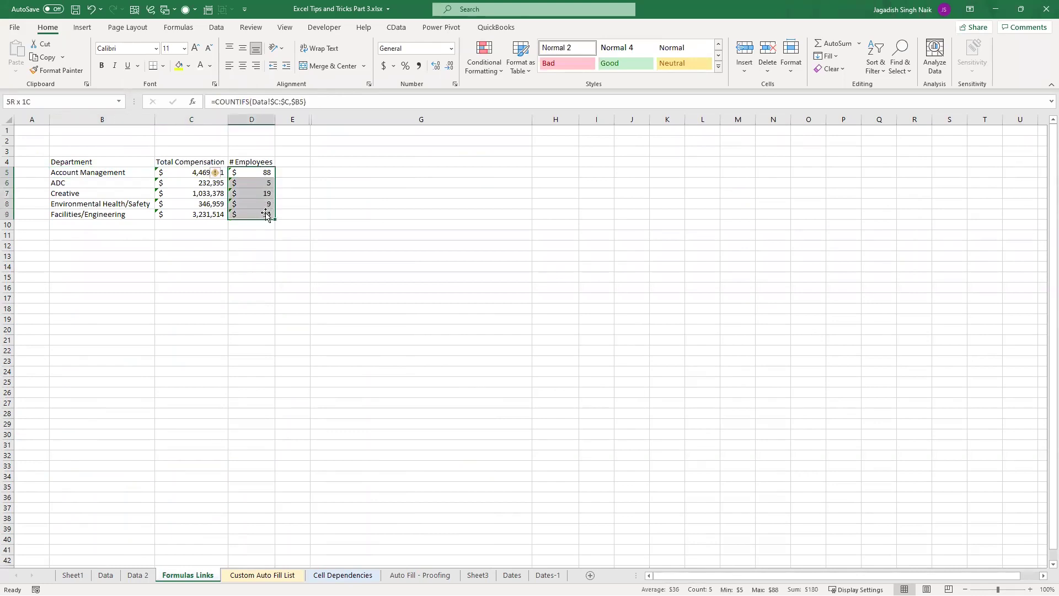
{"action": "left_click", "coordinate": [451, 48]}
{"action": "left_click", "coordinate": [414, 64]}
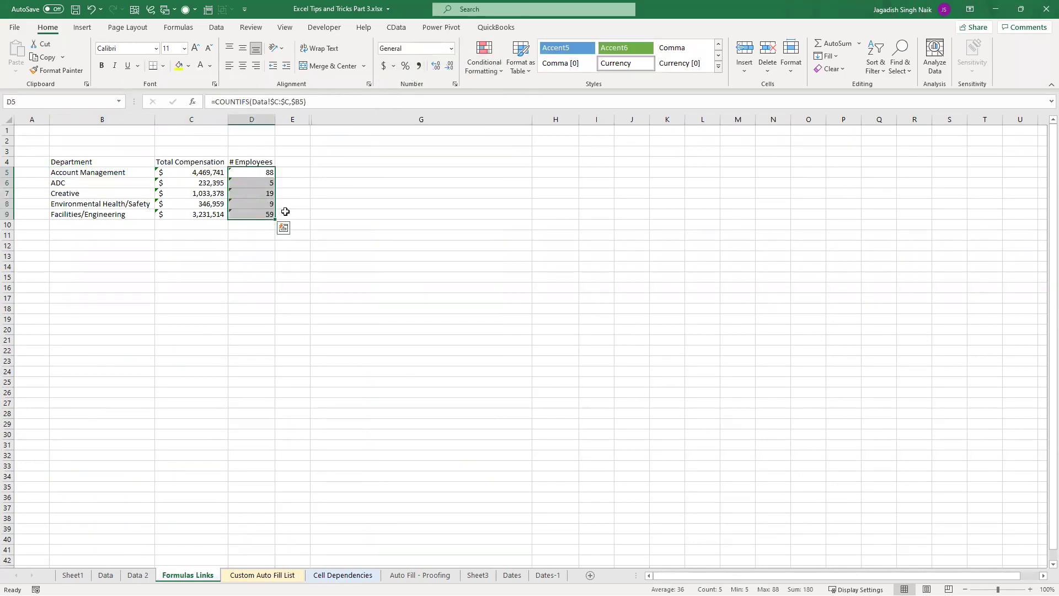
{"action": "left_click", "coordinate": [292, 215]}
{"action": "left_click_drag", "start_coordinate": [254, 172], "coordinate": [267, 217]}
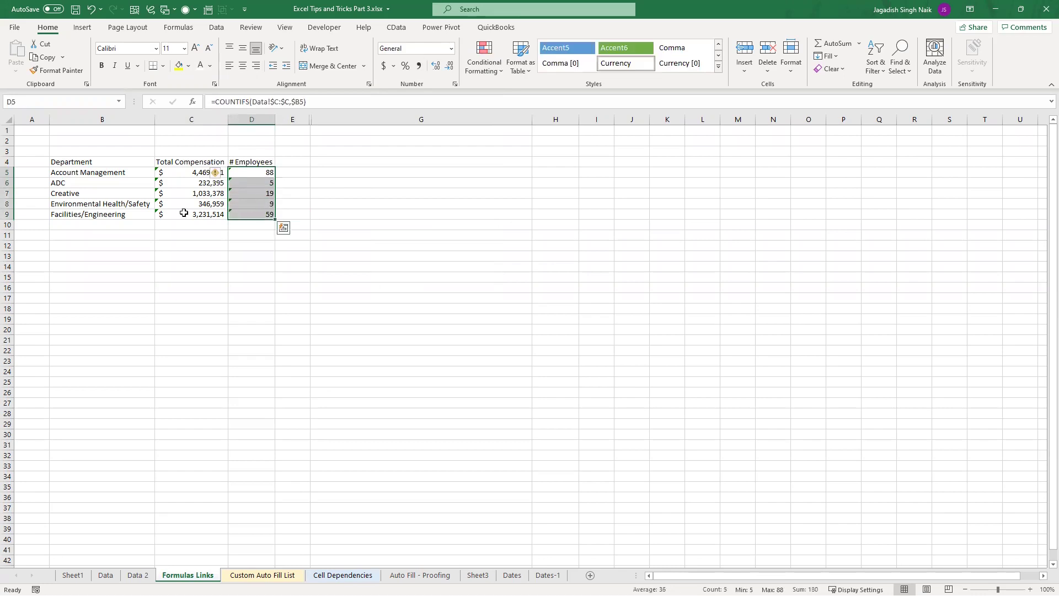
{"action": "left_click", "coordinate": [182, 215]}
{"action": "left_click", "coordinate": [182, 276]}
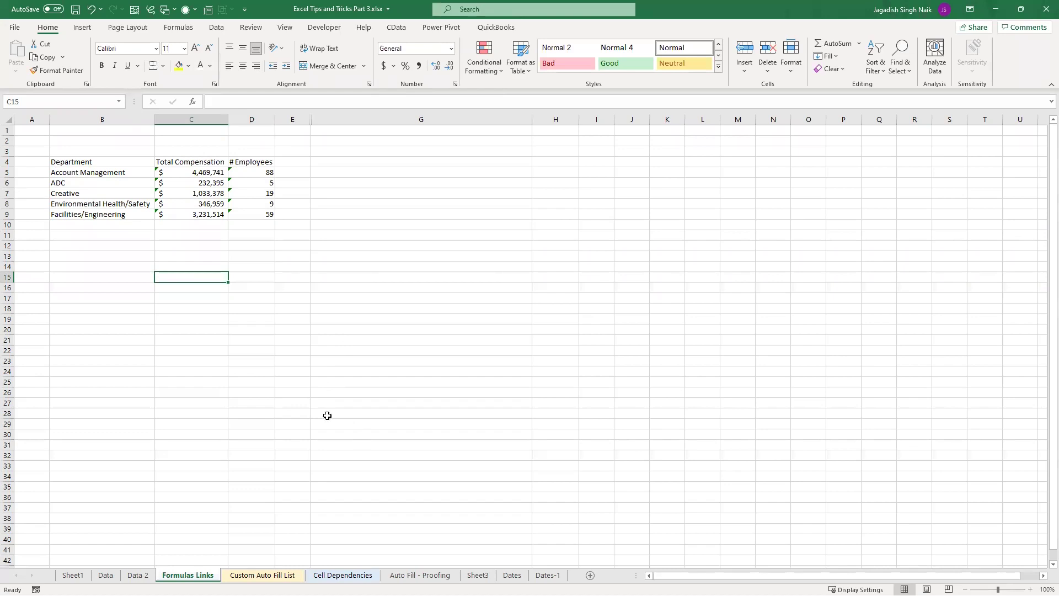
Step: Copy the Total Compensation and # Employees formulas in C5:D9 on the Formulas Links sheet
{"action": "left_click_drag", "start_coordinate": [205, 173], "coordinate": [262, 215]}
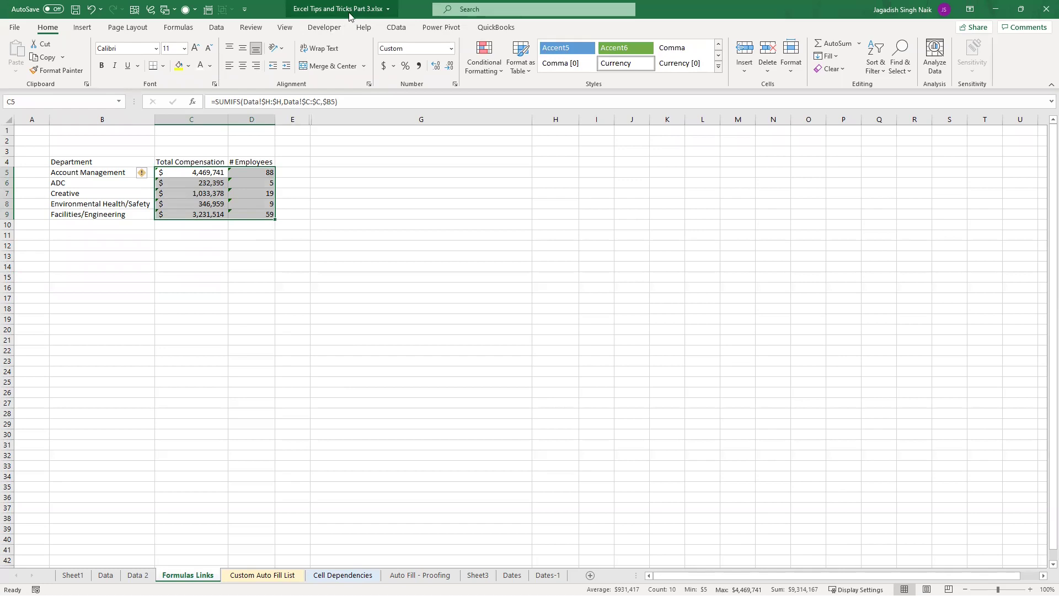
{"action": "left_click", "coordinate": [230, 289]}
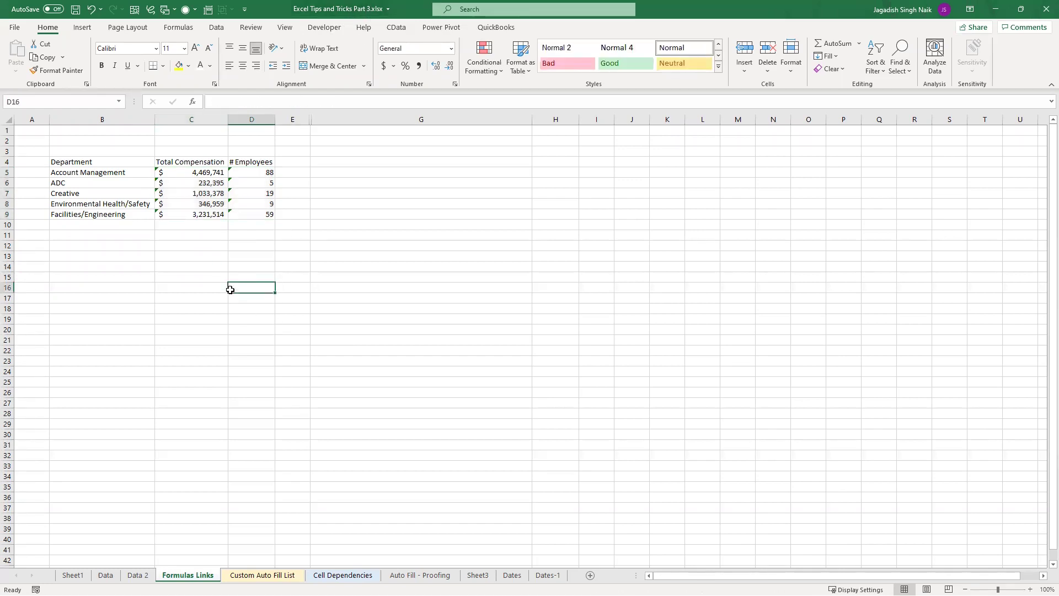
{"action": "left_click_drag", "start_coordinate": [208, 172], "coordinate": [261, 215]}
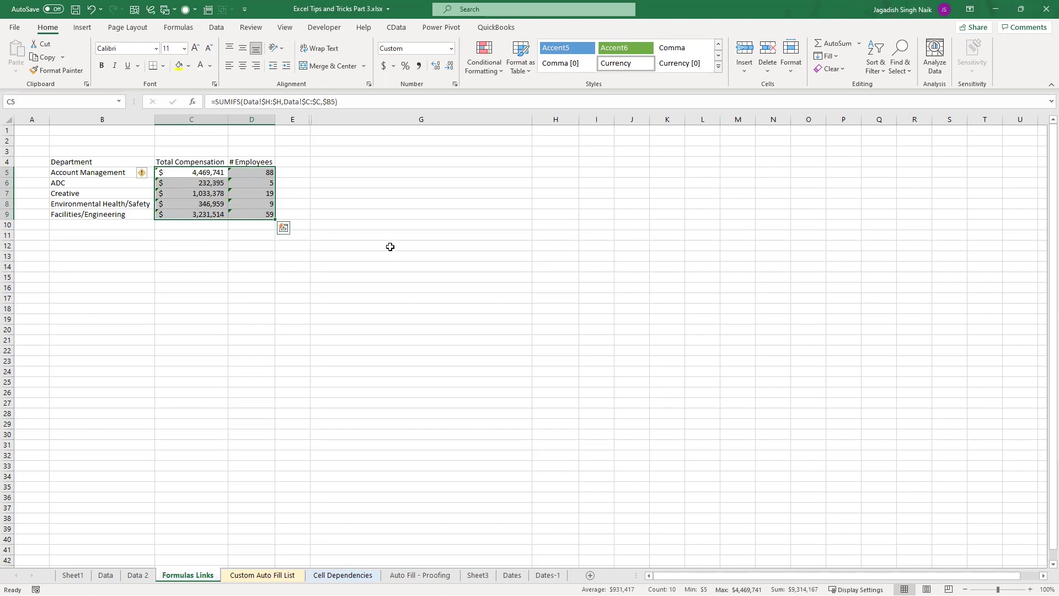
{"action": "left_click", "coordinate": [269, 290]}
{"action": "left_click_drag", "start_coordinate": [207, 168], "coordinate": [258, 214]}
{"action": "key", "text": "ctrl+c"}
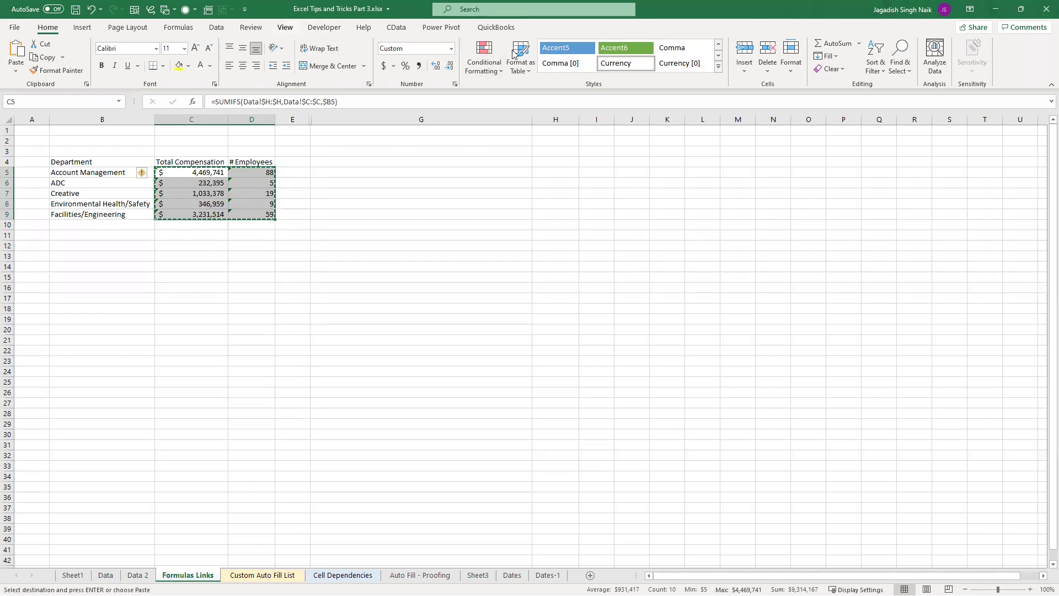
Step: Switch to the Excel Tips and Tricks Part 4.xlsx workbook and paste the copied formulas starting at C5 of its Formula Links sheet
{"action": "left_click", "coordinate": [285, 27]}
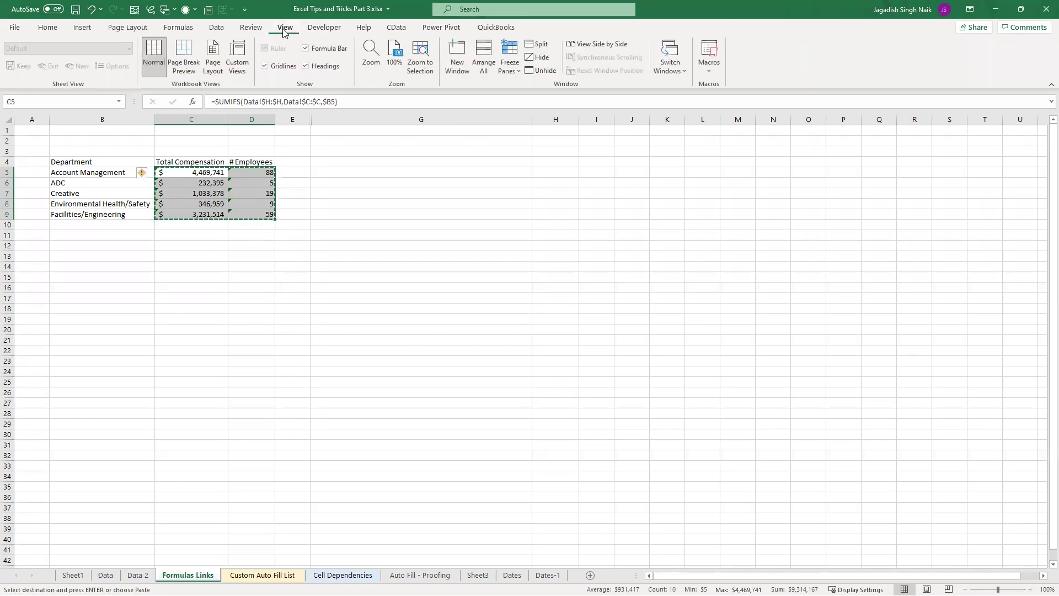
{"action": "left_click", "coordinate": [670, 61]}
{"action": "left_click", "coordinate": [735, 97]}
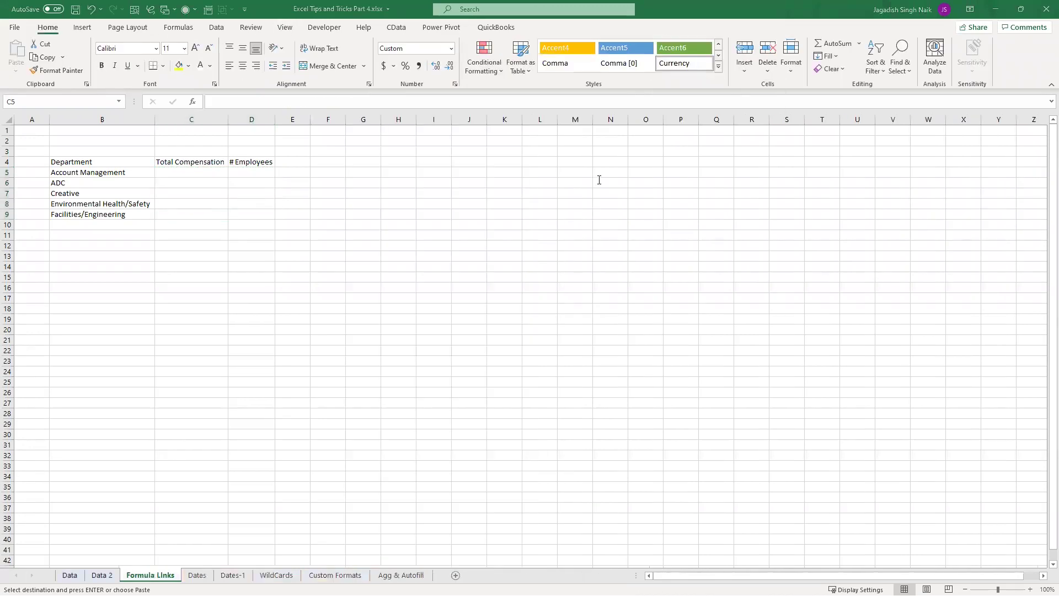
{"action": "left_click", "coordinate": [189, 184]}
{"action": "left_click", "coordinate": [190, 173]}
{"action": "key", "text": "ctrl+v"}
{"action": "left_click", "coordinate": [255, 295]}
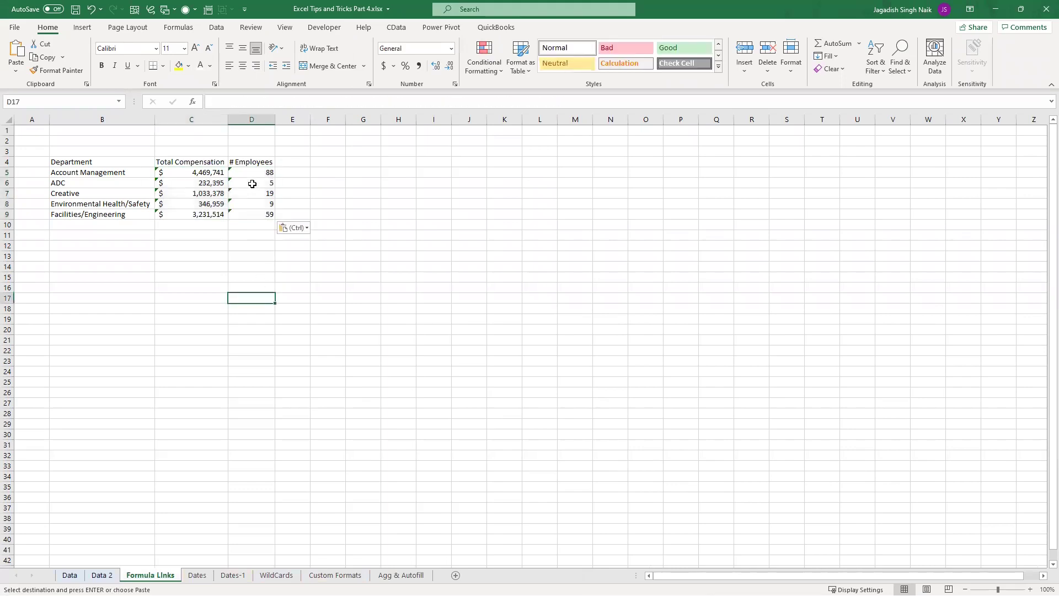
Step: Examine which workbook and sheet the pasted Total Compensation formulas reference, and compare with this workbook's own Data sheet
{"action": "left_click", "coordinate": [202, 183]}
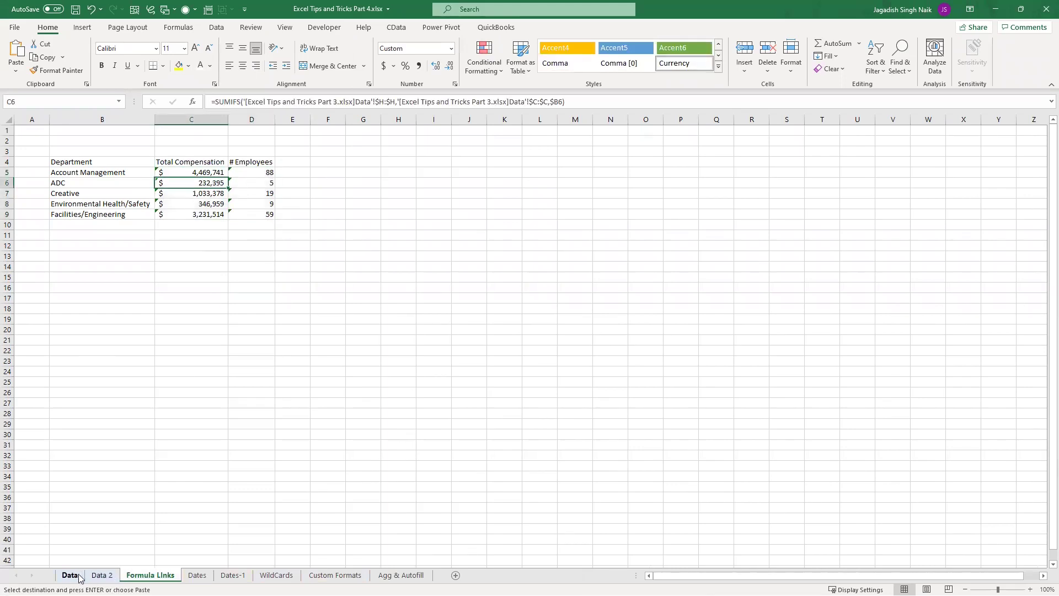
{"action": "left_click", "coordinate": [78, 576]}
{"action": "left_click", "coordinate": [86, 422]}
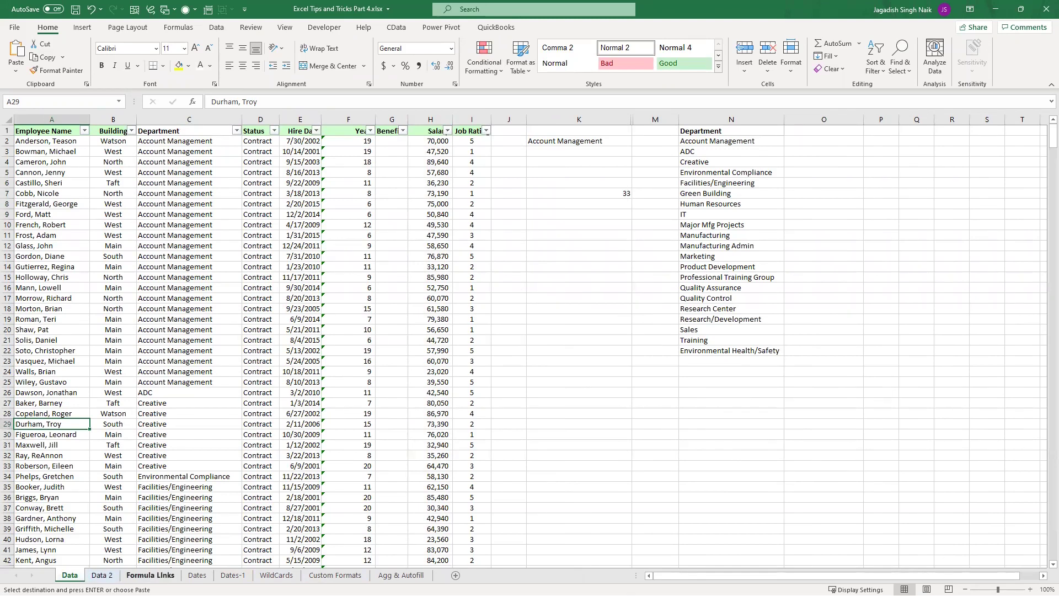
{"action": "left_click", "coordinate": [150, 574]}
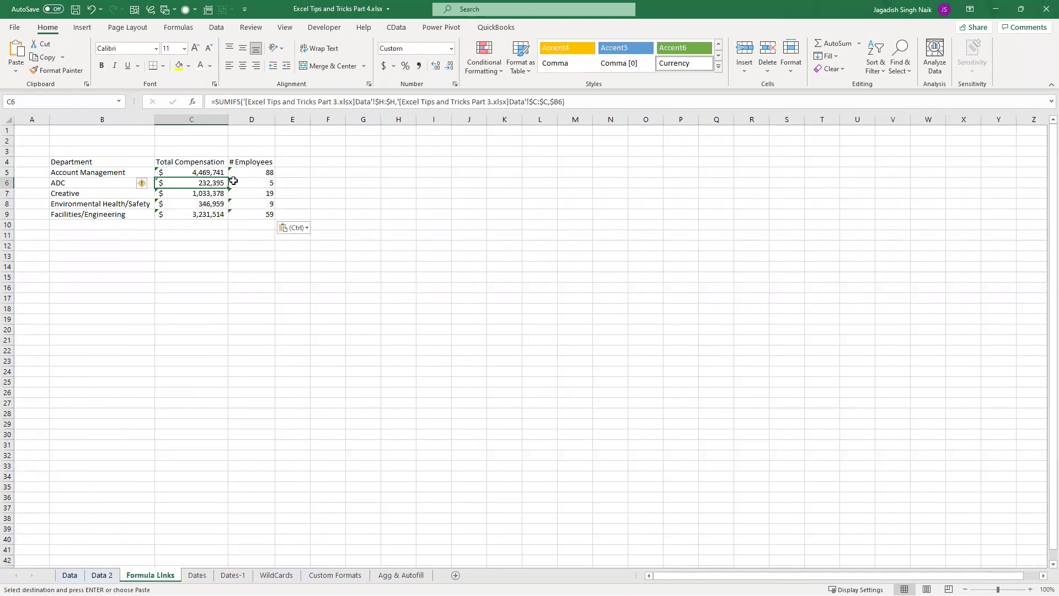
{"action": "left_click", "coordinate": [197, 173]}
{"action": "left_click_drag", "start_coordinate": [258, 102], "coordinate": [337, 102]}
{"action": "double_click", "coordinate": [362, 103]}
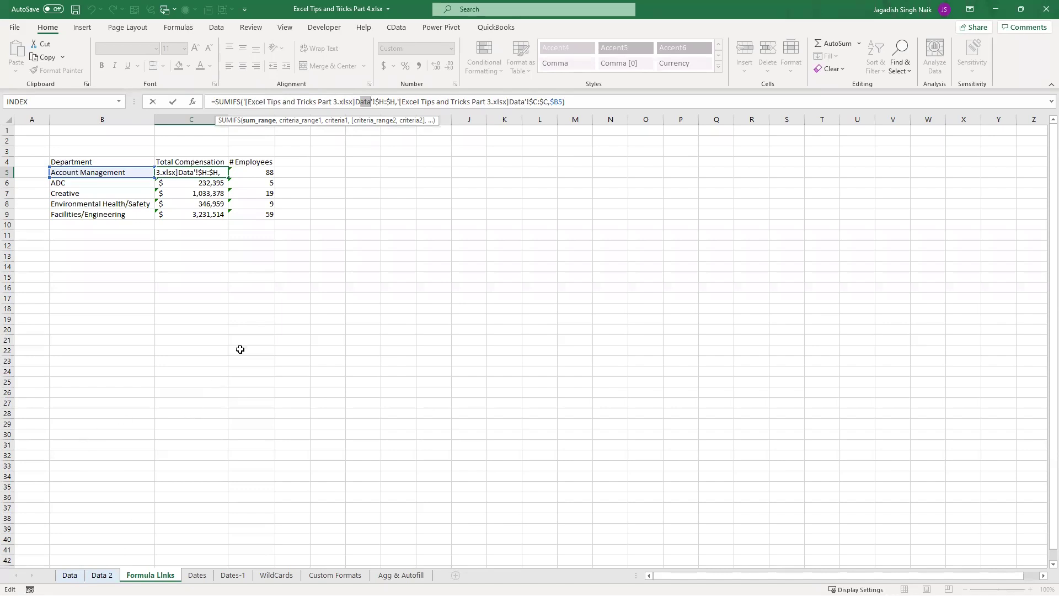
{"action": "key", "text": "ctrl+Return"}
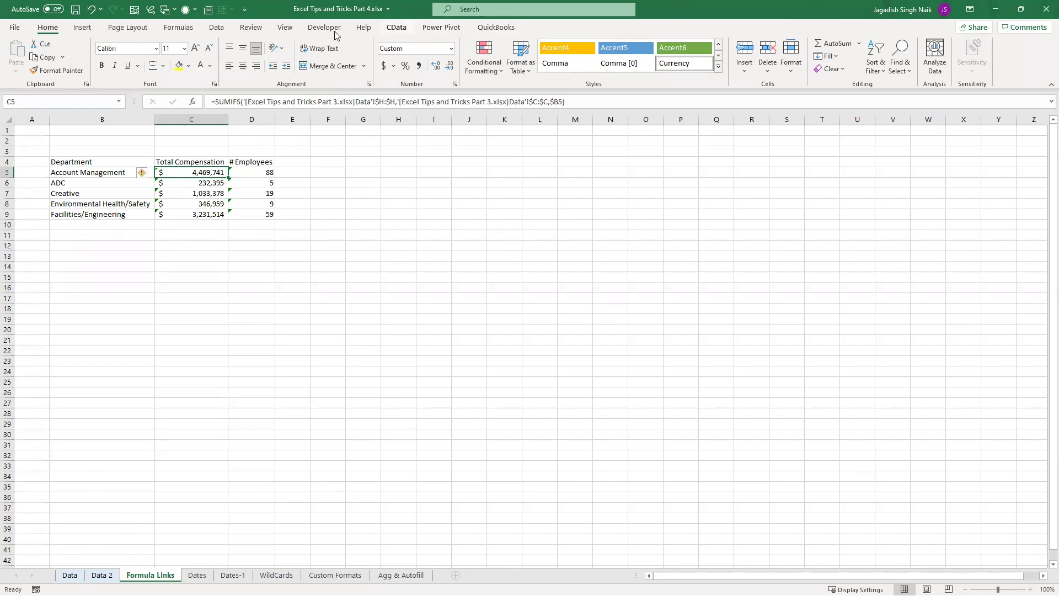
Step: Switch back to the Excel Tips and Tricks Part 3.xlsx workbook and display formulas instead of values on the Formulas Links sheet
{"action": "left_click", "coordinate": [283, 28]}
{"action": "left_click", "coordinate": [682, 77]}
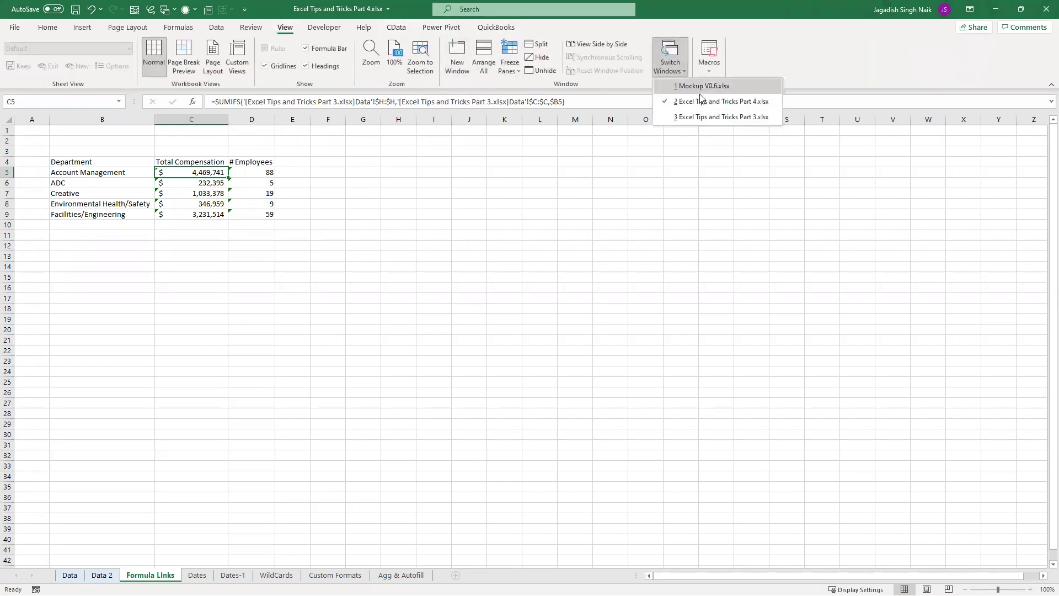
{"action": "left_click", "coordinate": [722, 116]}
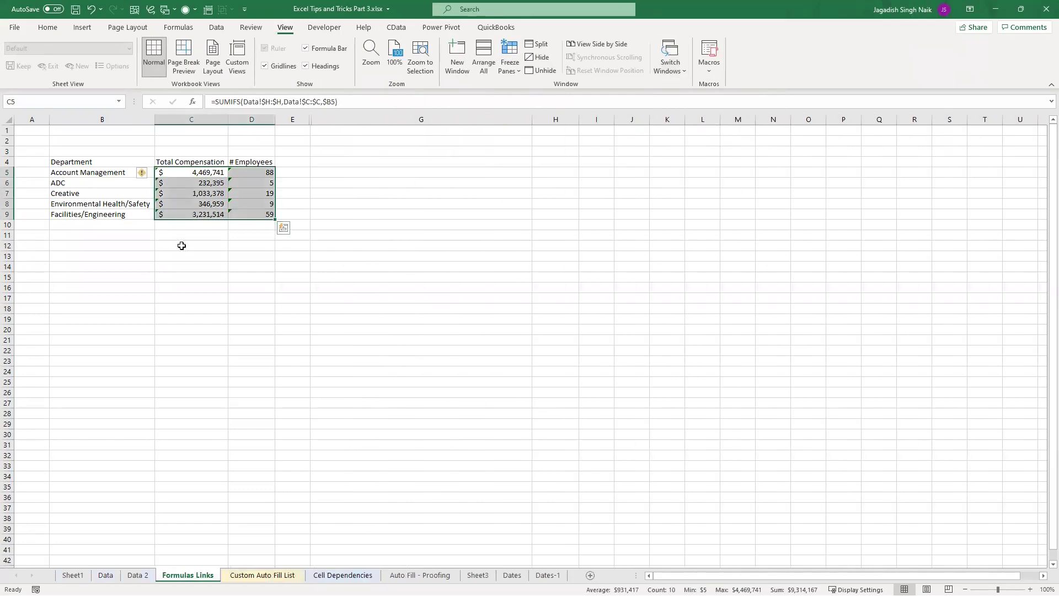
{"action": "left_click", "coordinate": [167, 276]}
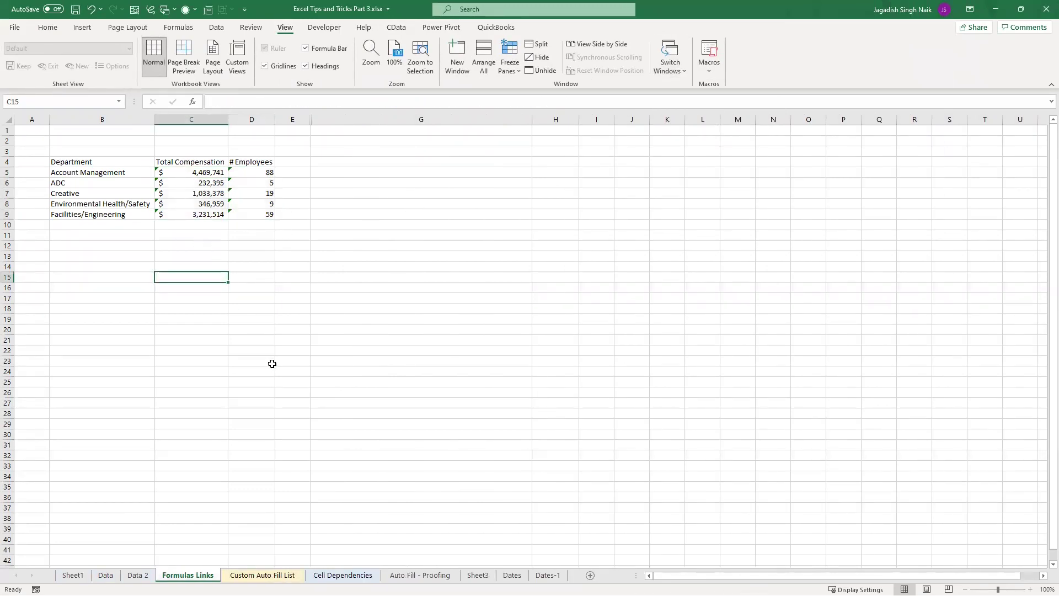
{"action": "key", "text": "ctrl+grave"}
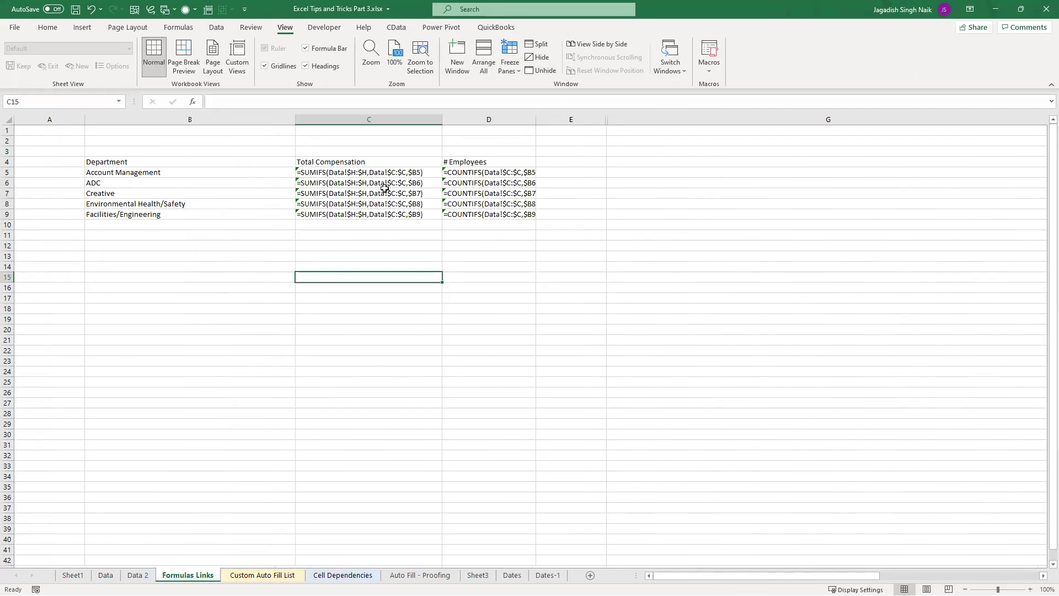
Step: Copy the displayed formulas in C5:D9 and paste them as plain text into an empty Notepad++ document
{"action": "left_click_drag", "start_coordinate": [372, 172], "coordinate": [487, 215]}
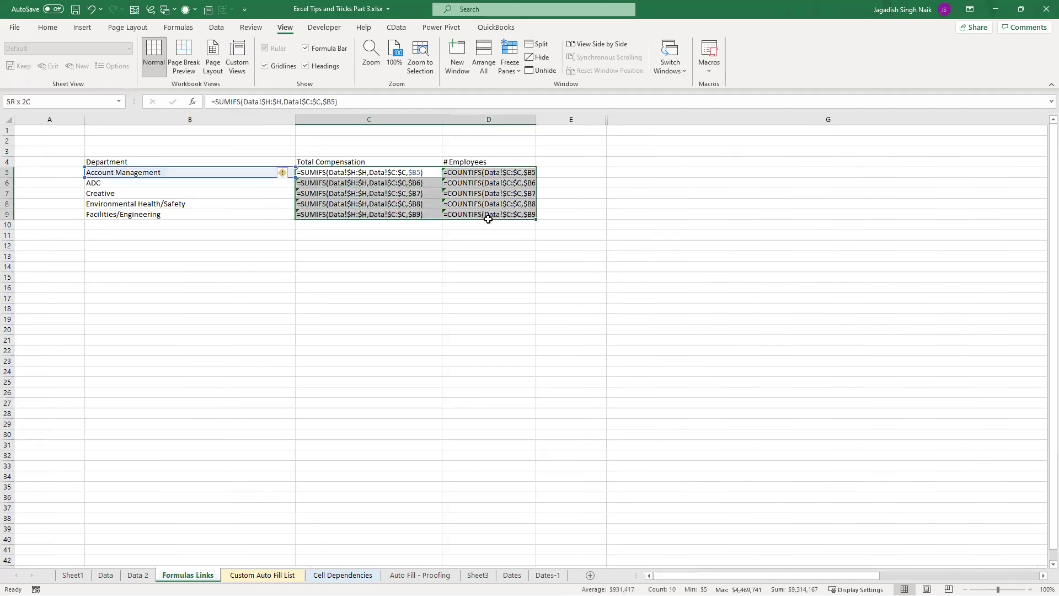
{"action": "left_click", "coordinate": [409, 290]}
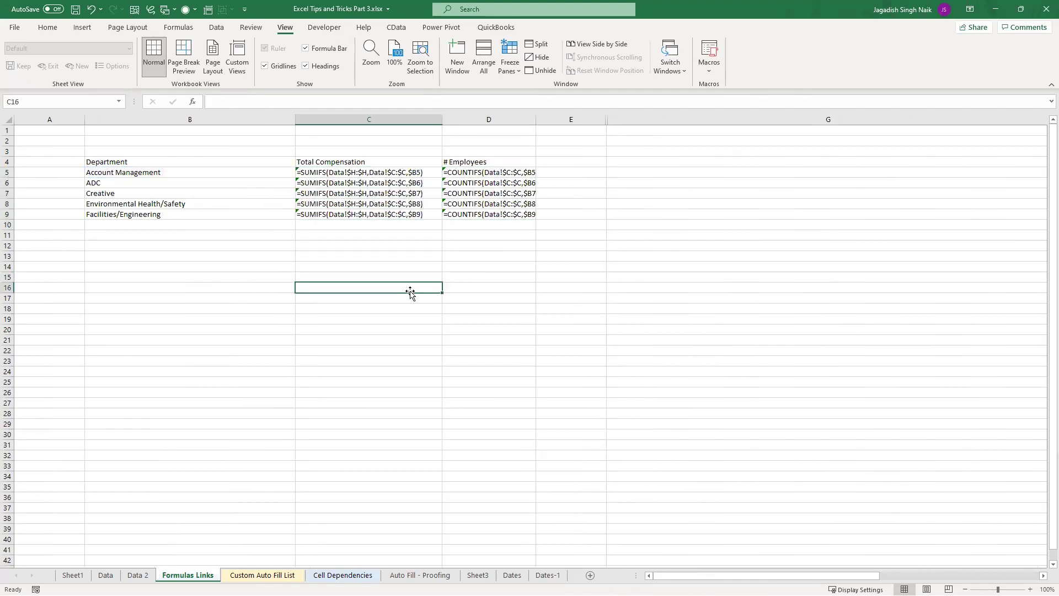
{"action": "left_click_drag", "start_coordinate": [362, 173], "coordinate": [492, 215]}
{"action": "key", "text": "ctrl+c"}
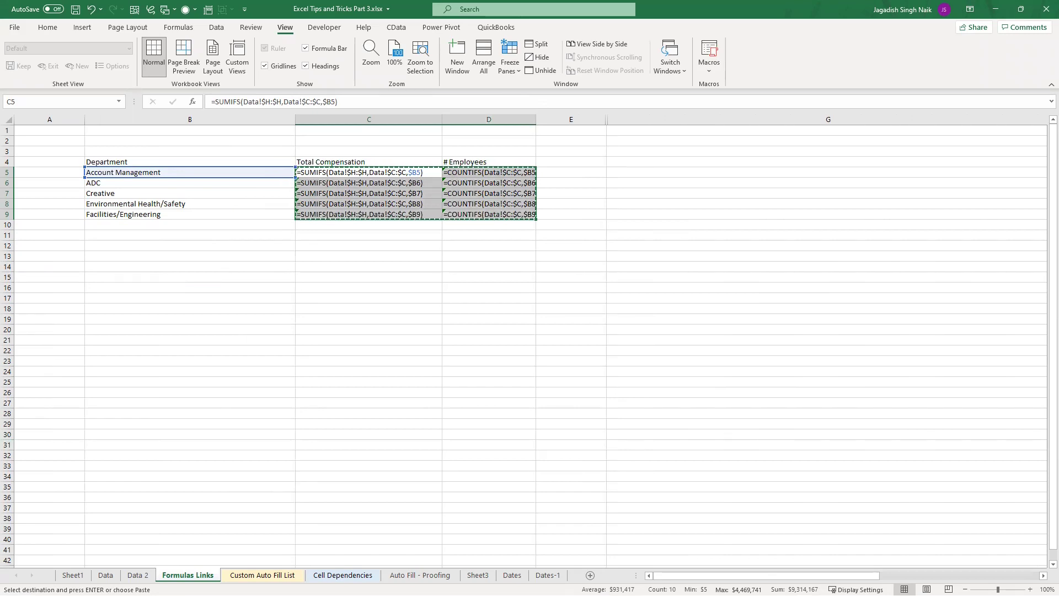
{"action": "key", "text": "alt+Tab"}
{"action": "left_click", "coordinate": [340, 77]}
{"action": "left_click", "coordinate": [298, 57]}
{"action": "key", "text": "ctrl+v"}
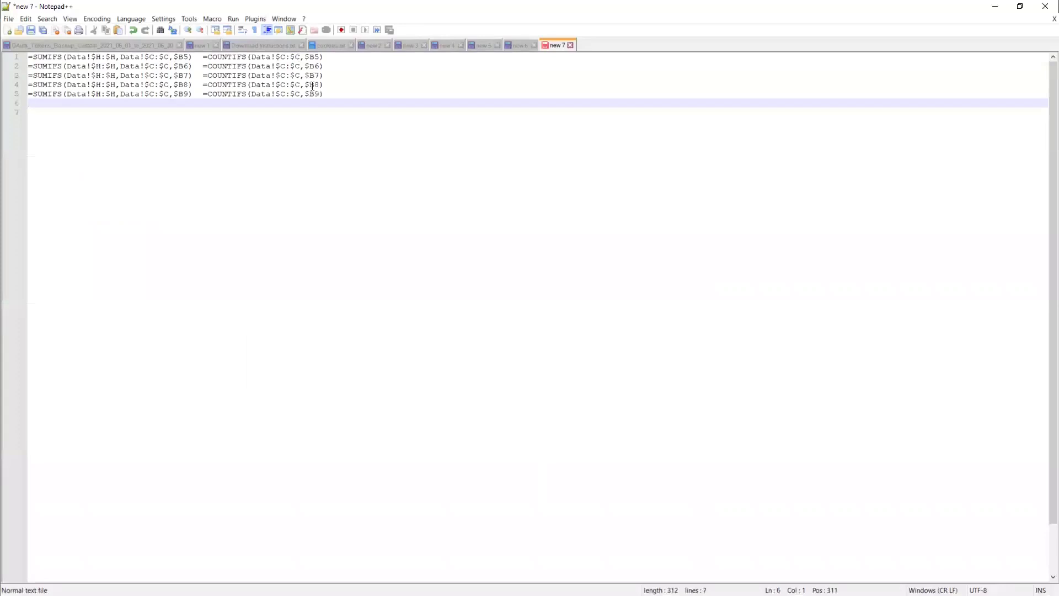
Step: Copy the five lines of formula text from Notepad++ and switch to the Excel Tips and Tricks Part 4.xlsx workbook
{"action": "left_click_drag", "start_coordinate": [335, 93], "coordinate": [7, 58]}
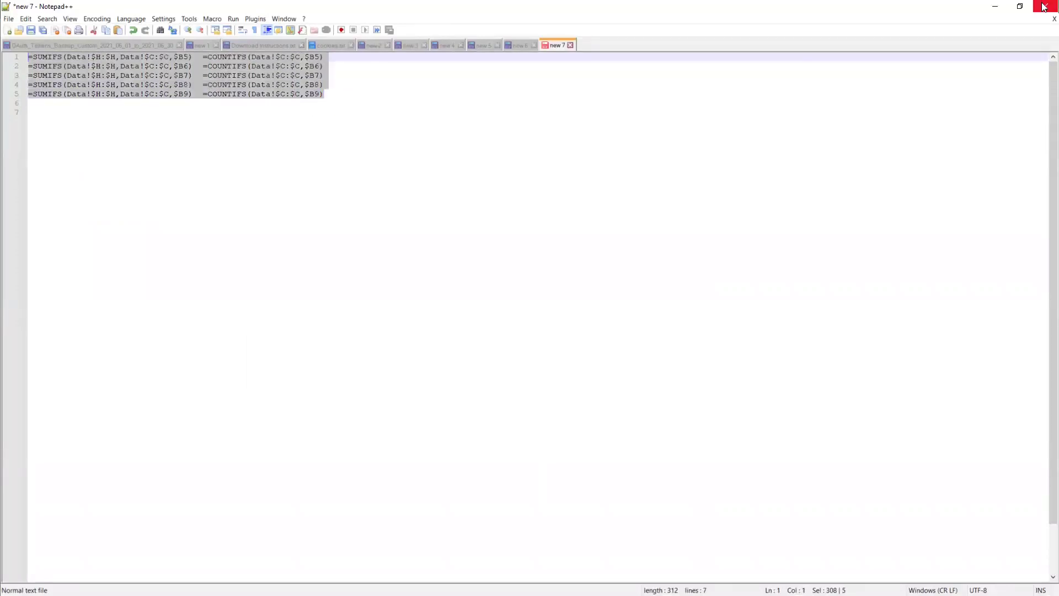
{"action": "left_click", "coordinate": [995, 6]}
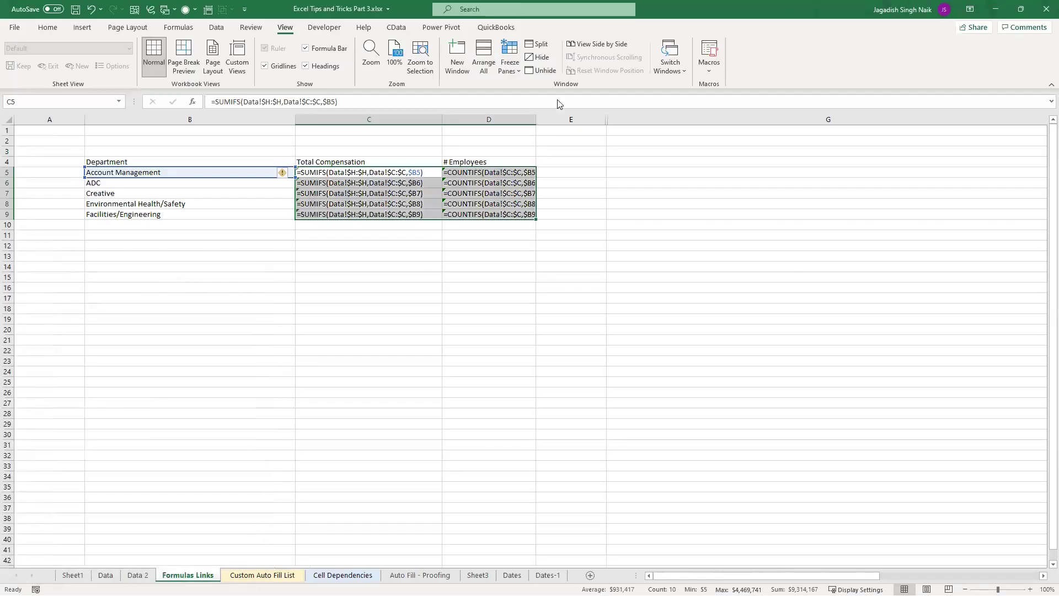
{"action": "left_click", "coordinate": [670, 58]}
{"action": "left_click", "coordinate": [712, 102]}
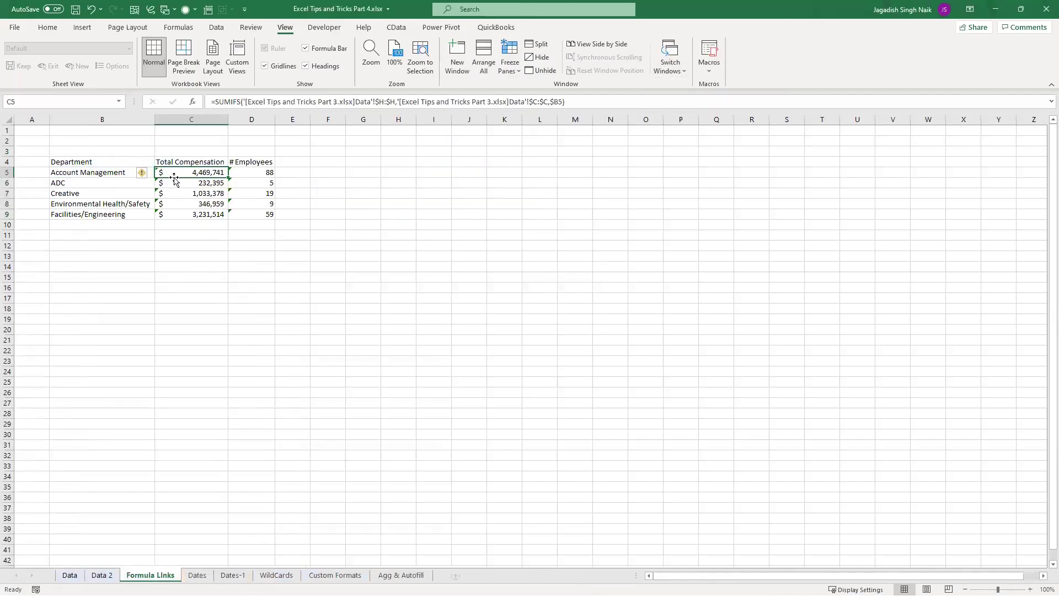
Step: Clear the linked formulas in C5:D9, paste the formula text copied from Notepad++ at C5, and check the resulting formula
{"action": "left_click_drag", "start_coordinate": [173, 172], "coordinate": [254, 213]}
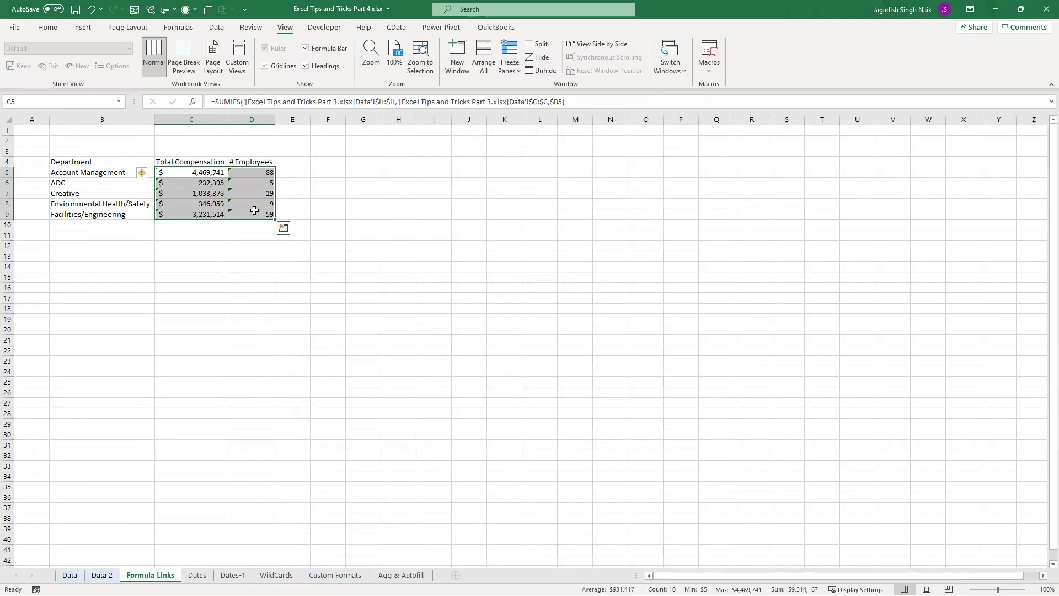
{"action": "key", "text": "Delete"}
{"action": "left_click", "coordinate": [202, 172]}
{"action": "key", "text": "ctrl+v"}
{"action": "left_click", "coordinate": [253, 257]}
{"action": "left_click", "coordinate": [211, 171]}
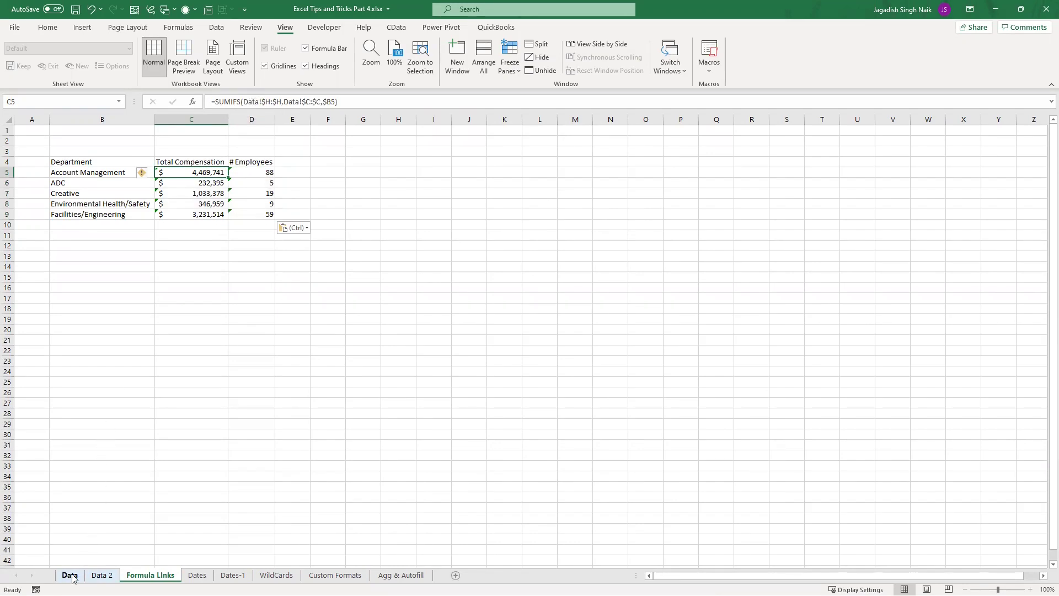
{"action": "left_click", "coordinate": [225, 284]}
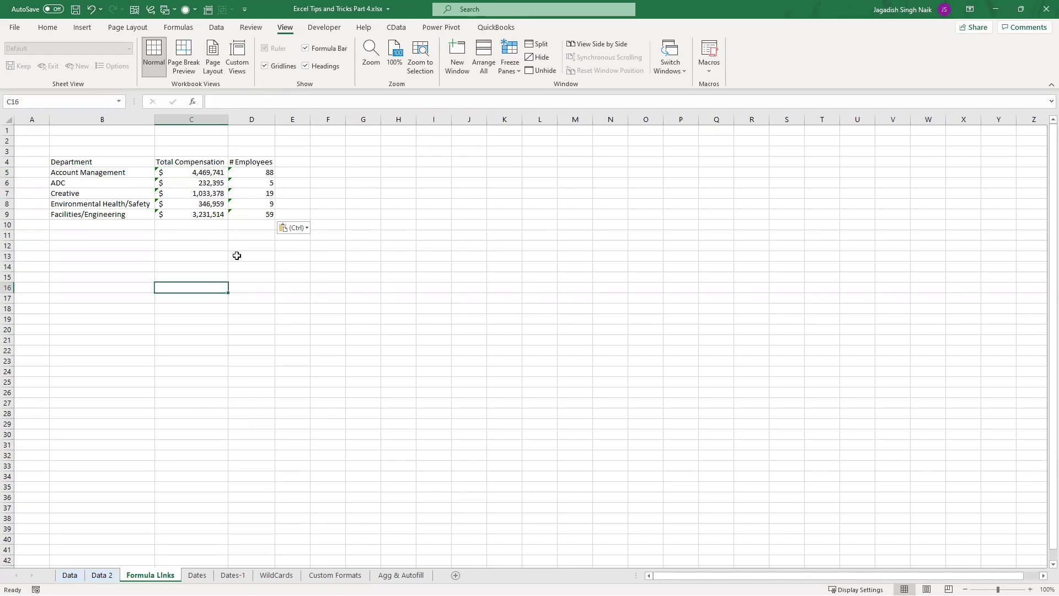
{"action": "left_click_drag", "start_coordinate": [217, 176], "coordinate": [261, 215]}
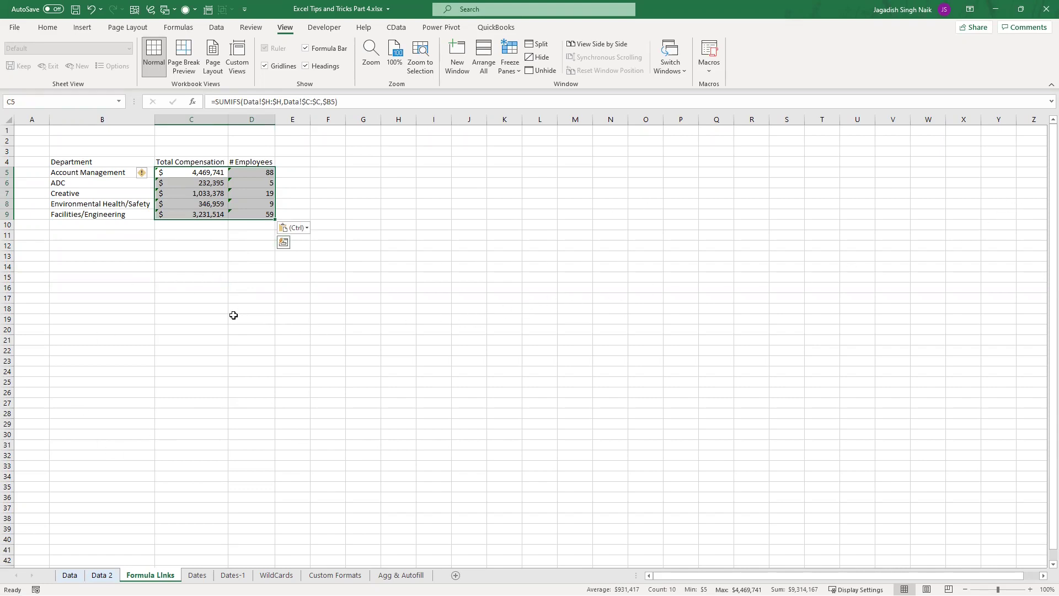
{"action": "left_click", "coordinate": [197, 277]}
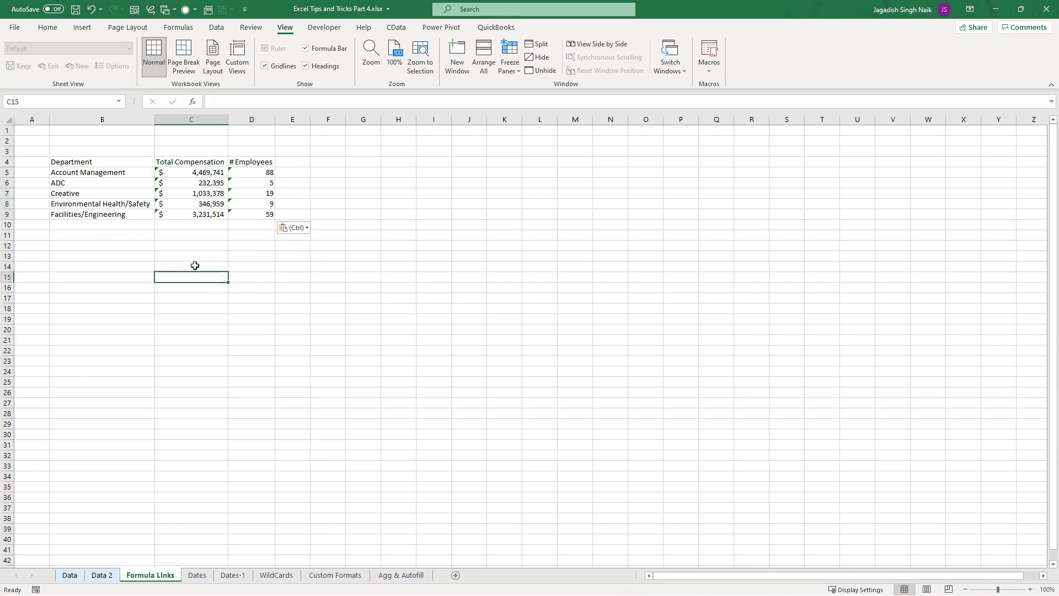
{"action": "left_click_drag", "start_coordinate": [196, 173], "coordinate": [265, 216]}
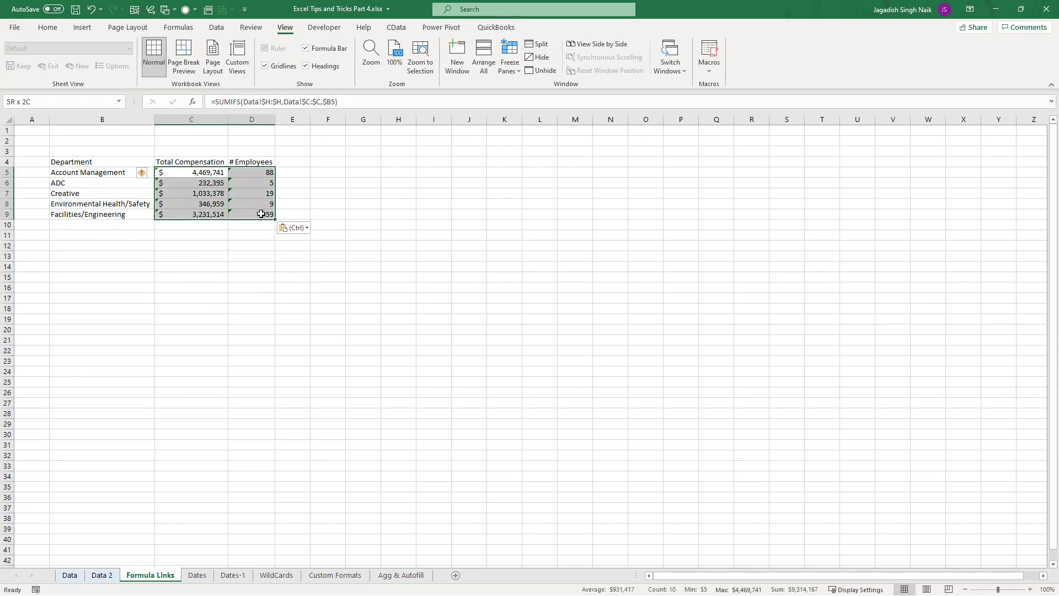
{"action": "left_click", "coordinate": [202, 276]}
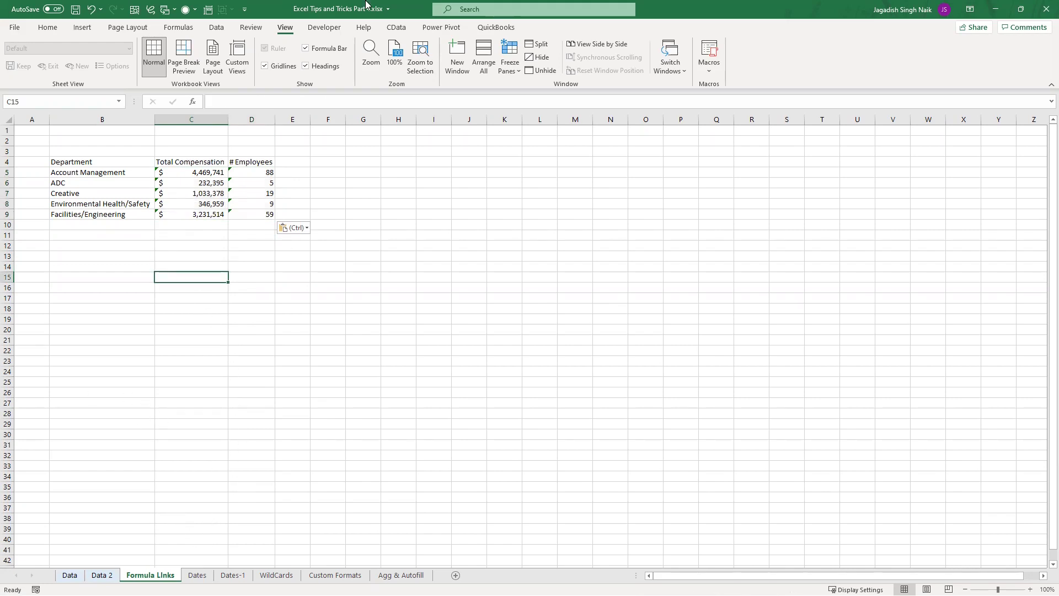
Step: Switch to the Excel Tips and Tricks Part 3.xlsx workbook and copy the formula cells C5:D9 on the Formulas Links sheet
{"action": "left_click", "coordinate": [683, 66]}
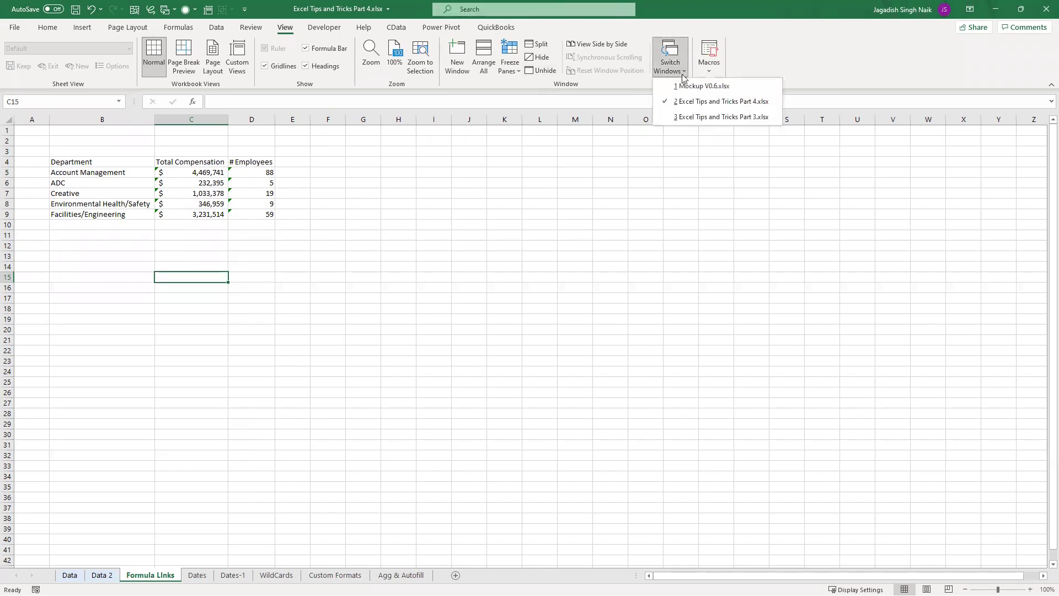
{"action": "left_click", "coordinate": [711, 102]}
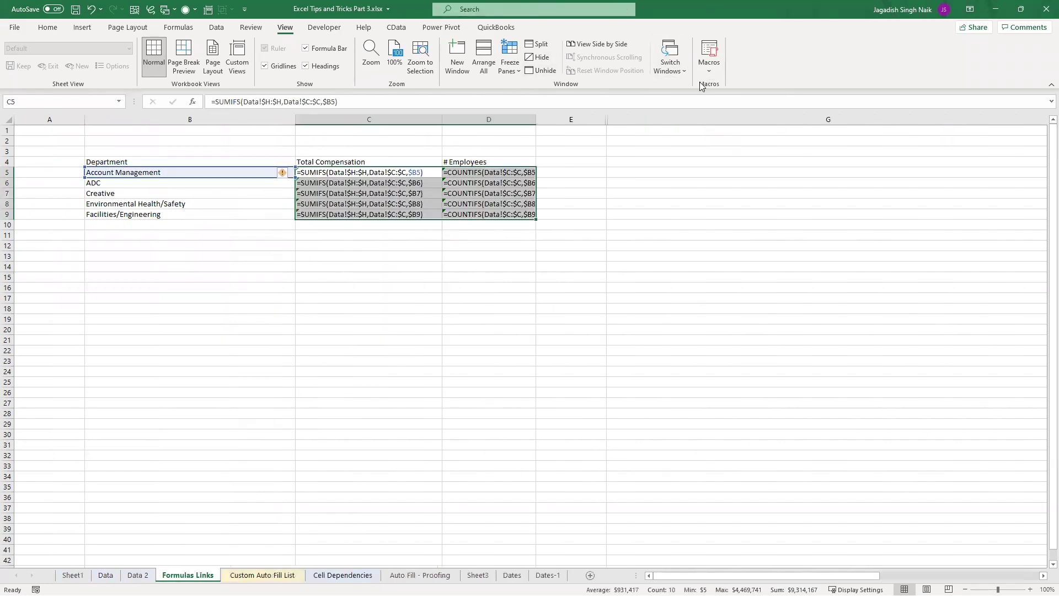
{"action": "key", "text": "ctrl+Tab"}
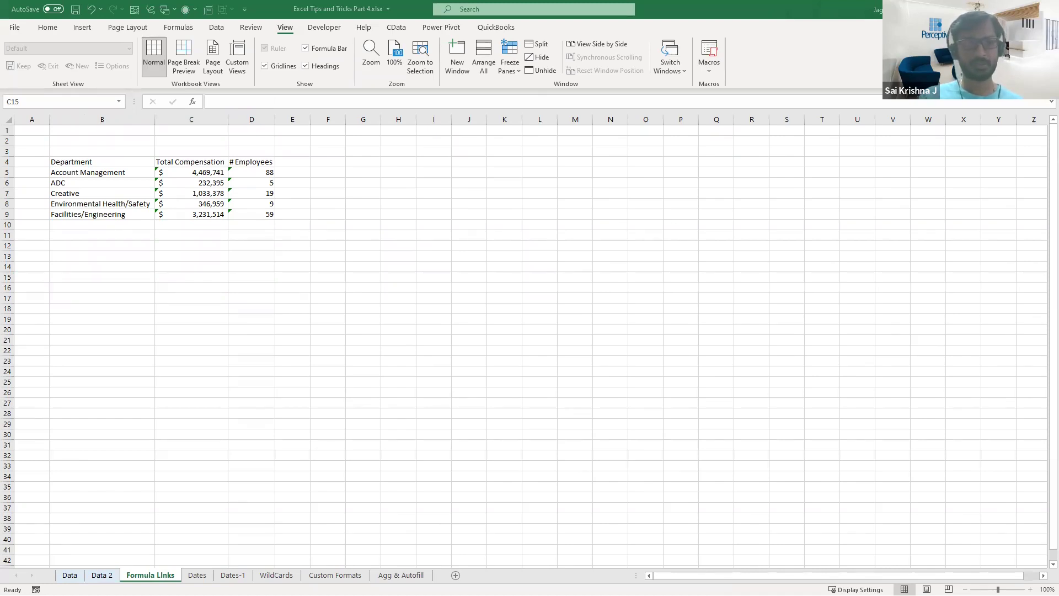
{"action": "key", "text": "ctrl+c"}
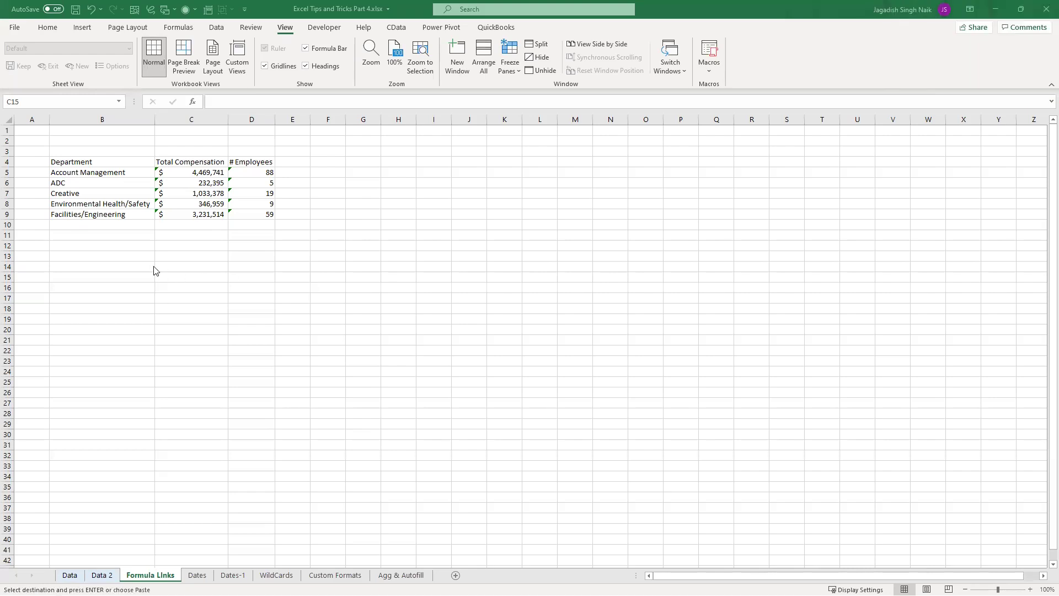
Step: Clear the Total Compensation and # Employees formulas from C5:D9 in the Excel Tips and Tricks Part 4.xlsx workbook
{"action": "left_click", "coordinate": [189, 246]}
{"action": "left_click_drag", "start_coordinate": [193, 172], "coordinate": [271, 219]}
{"action": "key", "text": "Delete"}
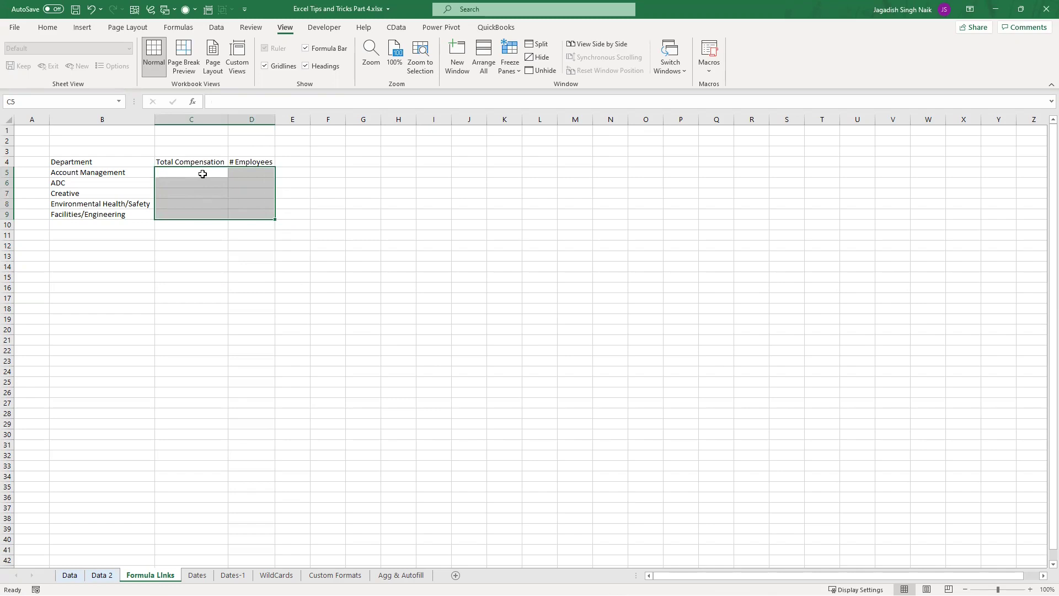
{"action": "right_click", "coordinate": [204, 174]}
{"action": "key", "text": "Escape"}
{"action": "left_click", "coordinate": [218, 174]}
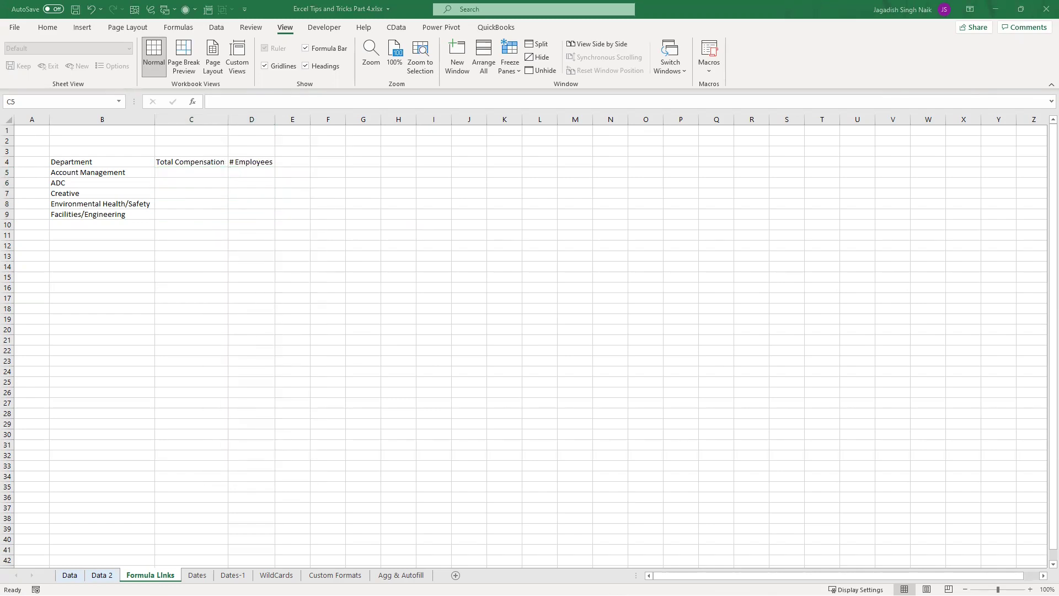
Step: Copy the source formulas again and paste them at C5 with Paste Special set to Formulas
{"action": "key", "text": "ctrl+c"}
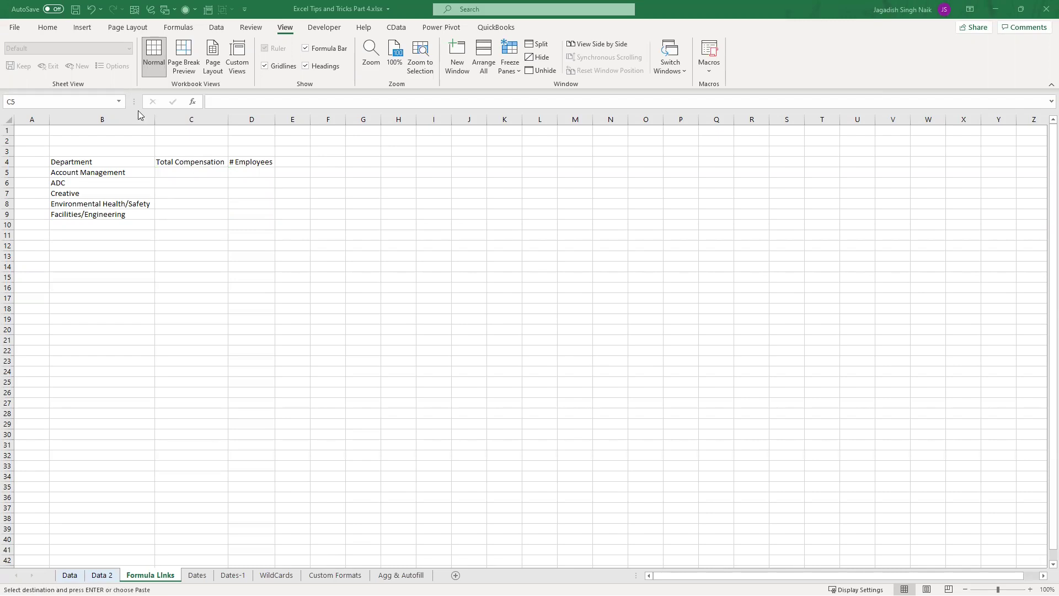
{"action": "left_click", "coordinate": [209, 174]}
{"action": "right_click", "coordinate": [208, 176]}
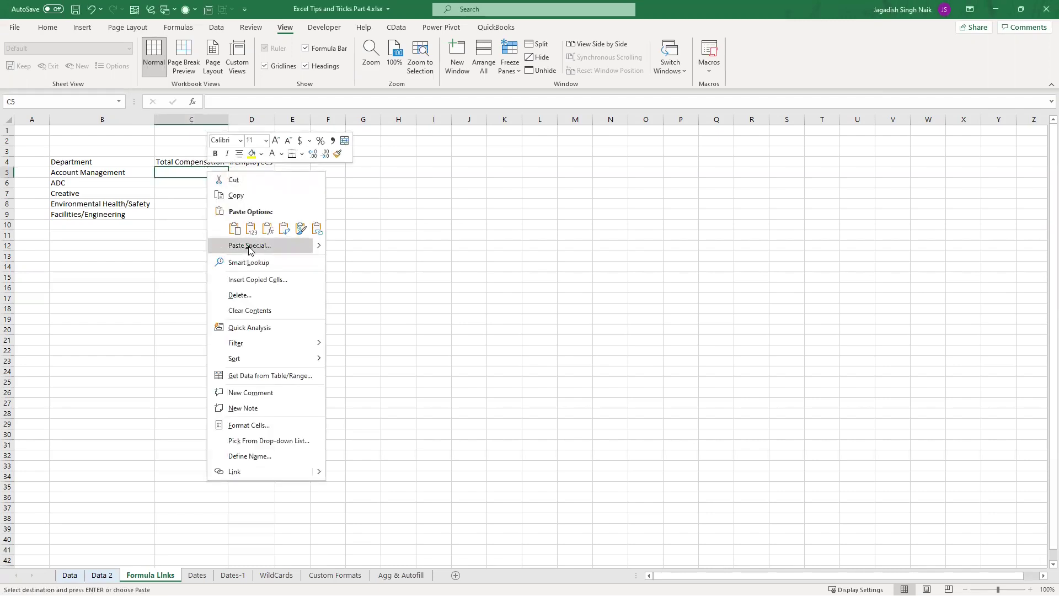
{"action": "left_click", "coordinate": [249, 246]}
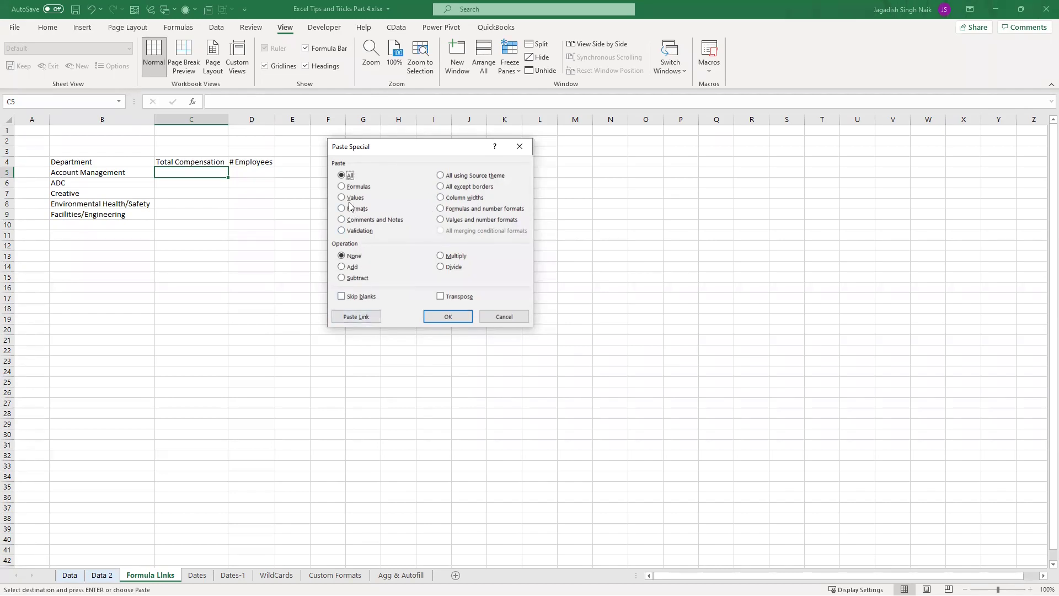
{"action": "left_click", "coordinate": [341, 187]}
{"action": "left_click", "coordinate": [444, 318]}
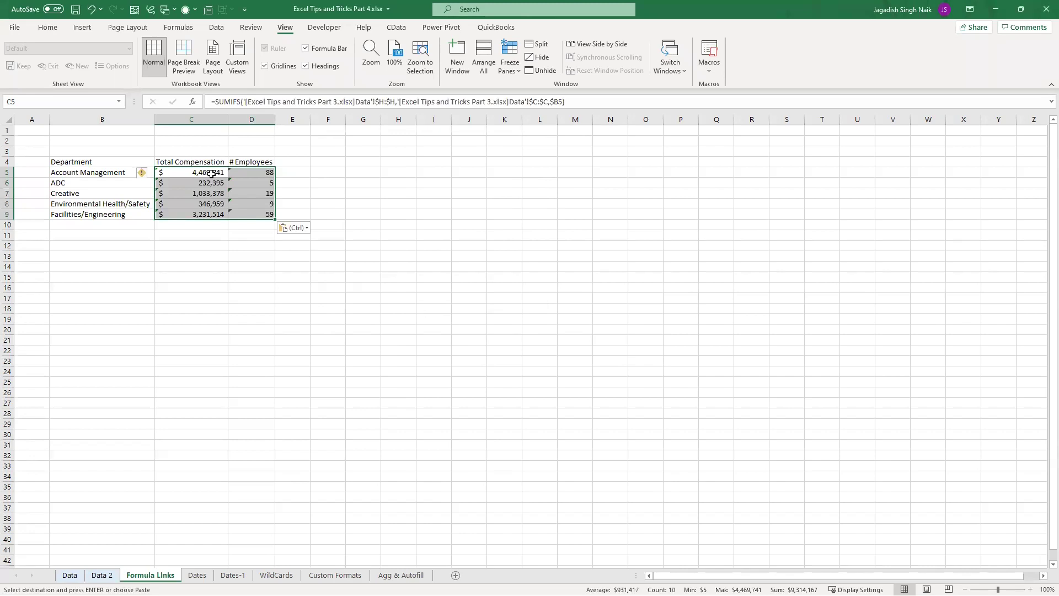
{"action": "left_click", "coordinate": [210, 174]}
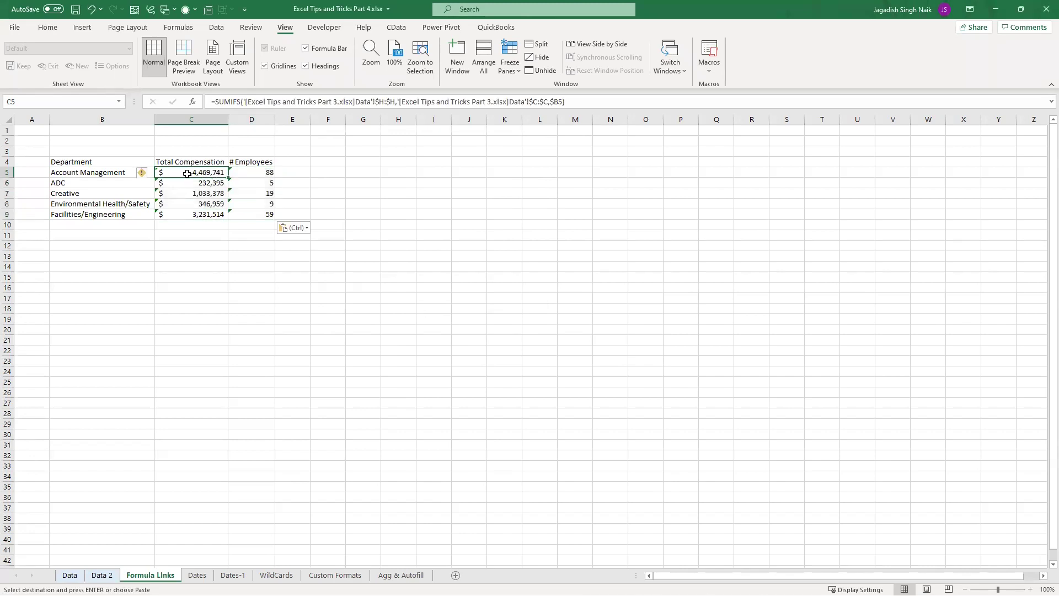
Step: Clear the formulas pasted with Paste Special from C5:D9
{"action": "left_click", "coordinate": [261, 213], "text": "shift"}
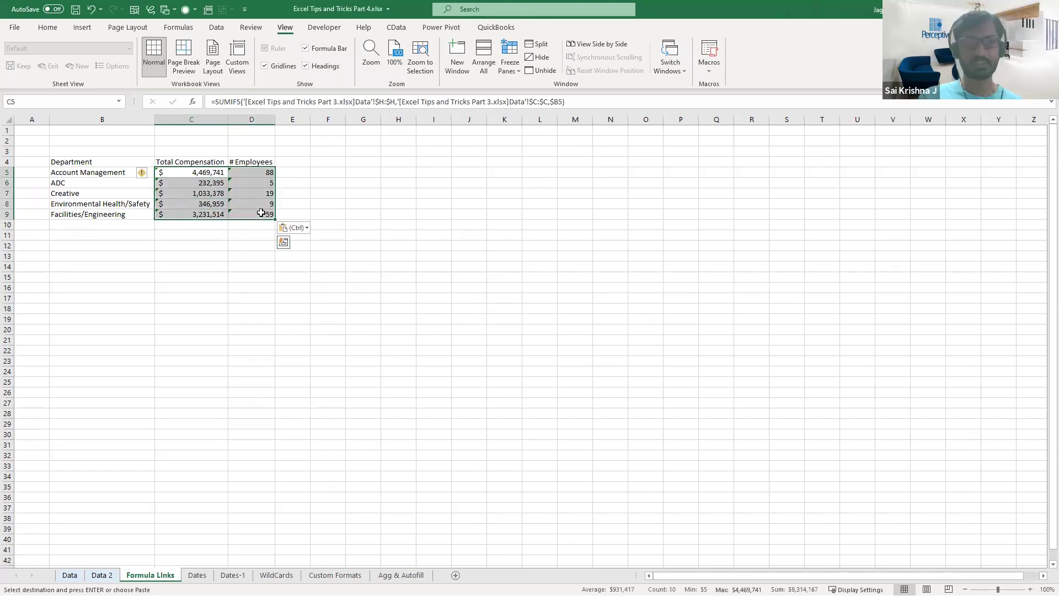
{"action": "key", "text": "Delete"}
{"action": "left_click", "coordinate": [201, 171]}
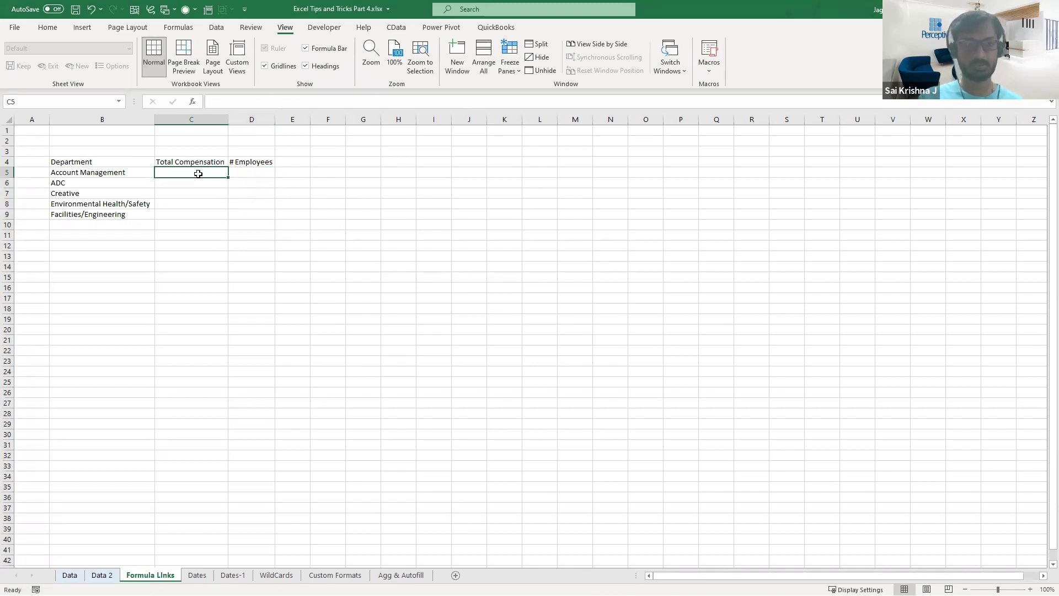
{"action": "right_click", "coordinate": [200, 173]}
{"action": "left_click", "coordinate": [182, 178]}
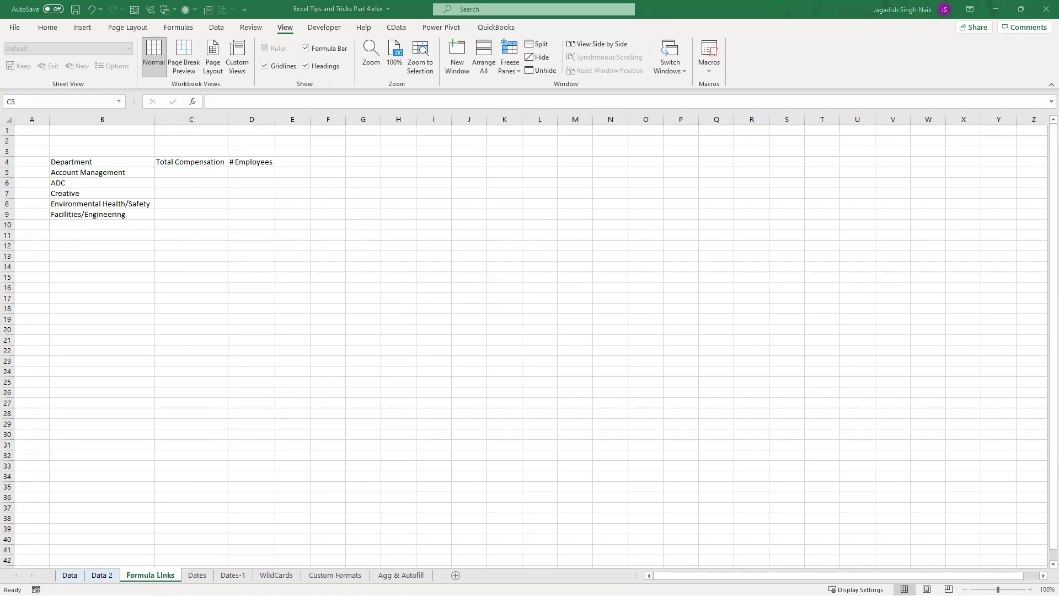
Step: Paste the cells copied from Excel Tips and Tricks Part 3.xlsx at C5 and check the pasted Total Compensation formula
{"action": "left_click", "coordinate": [188, 171]}
{"action": "right_click", "coordinate": [188, 171]}
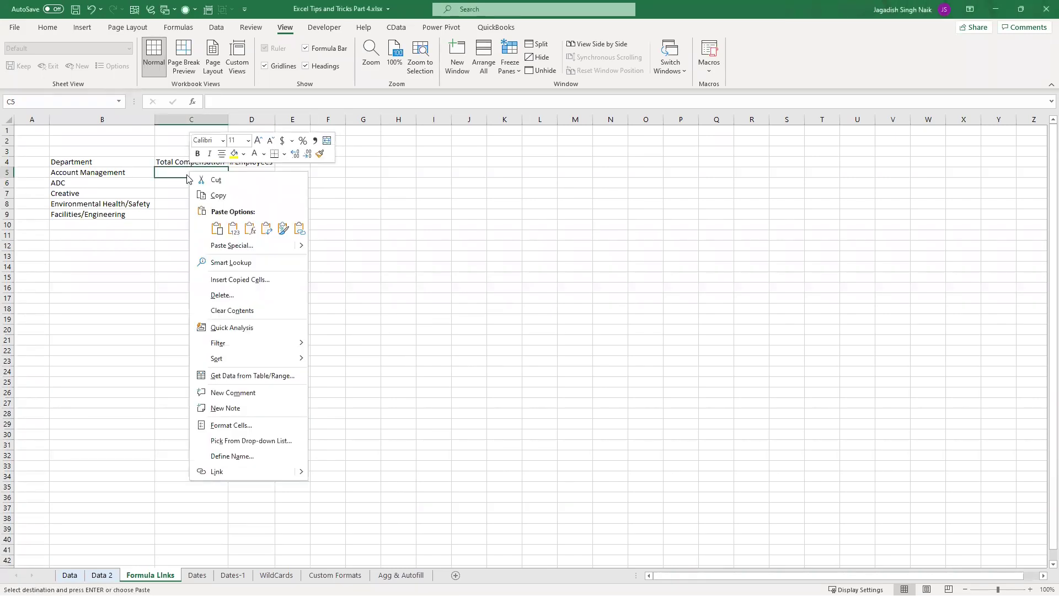
{"action": "left_click", "coordinate": [175, 173]}
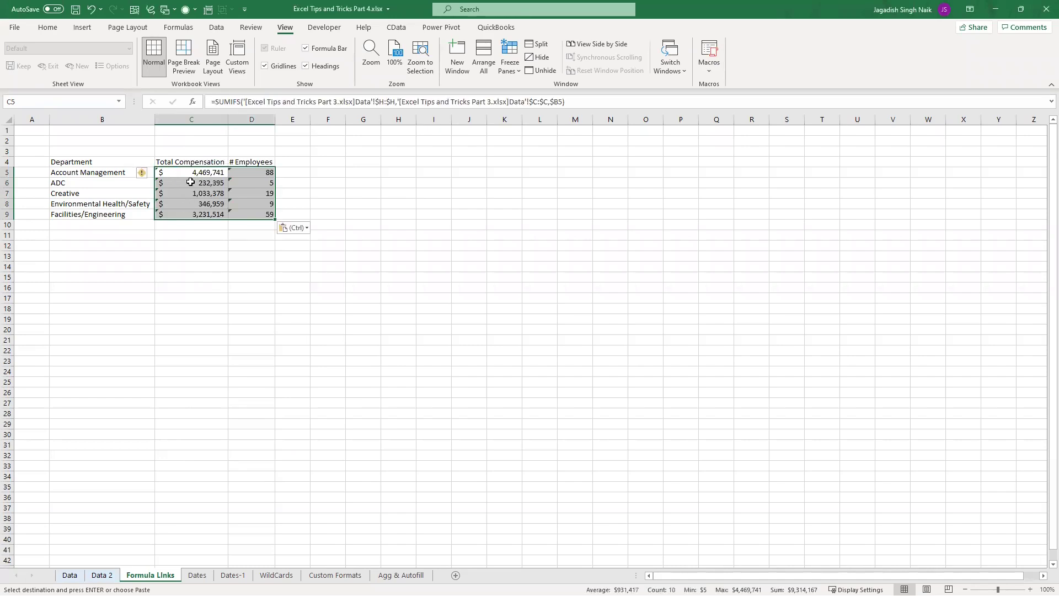
{"action": "key", "text": "Down"}
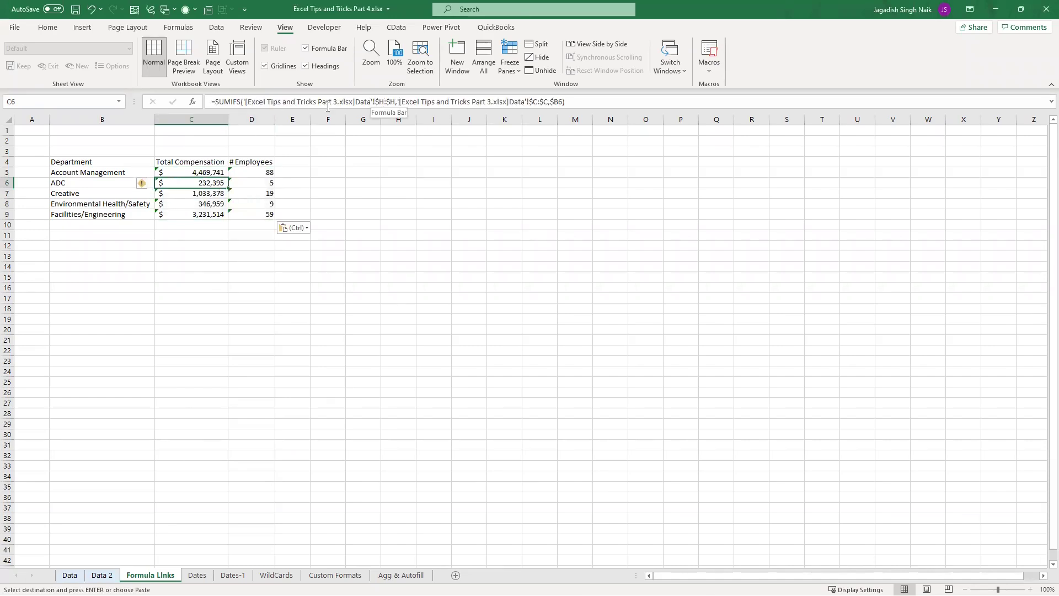
Step: Copy the bracketed reference [Excel Tips and Tricks Part 3.xlsx] from the formula in C5, leaving the formula itself unedited
{"action": "left_click_drag", "start_coordinate": [201, 172], "coordinate": [269, 216]}
{"action": "left_click", "coordinate": [329, 172]}
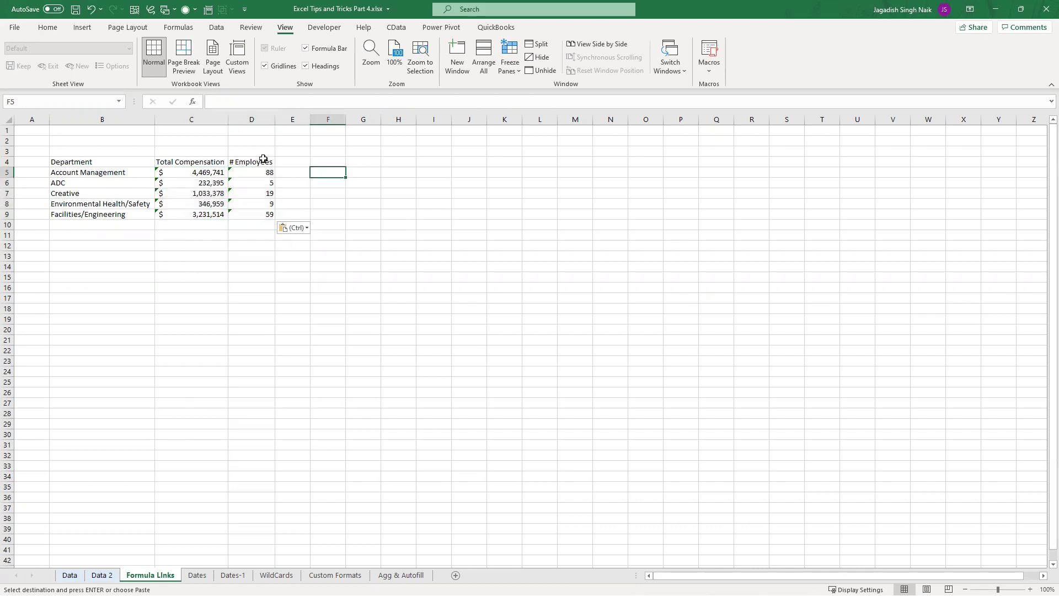
{"action": "left_click", "coordinate": [193, 173]}
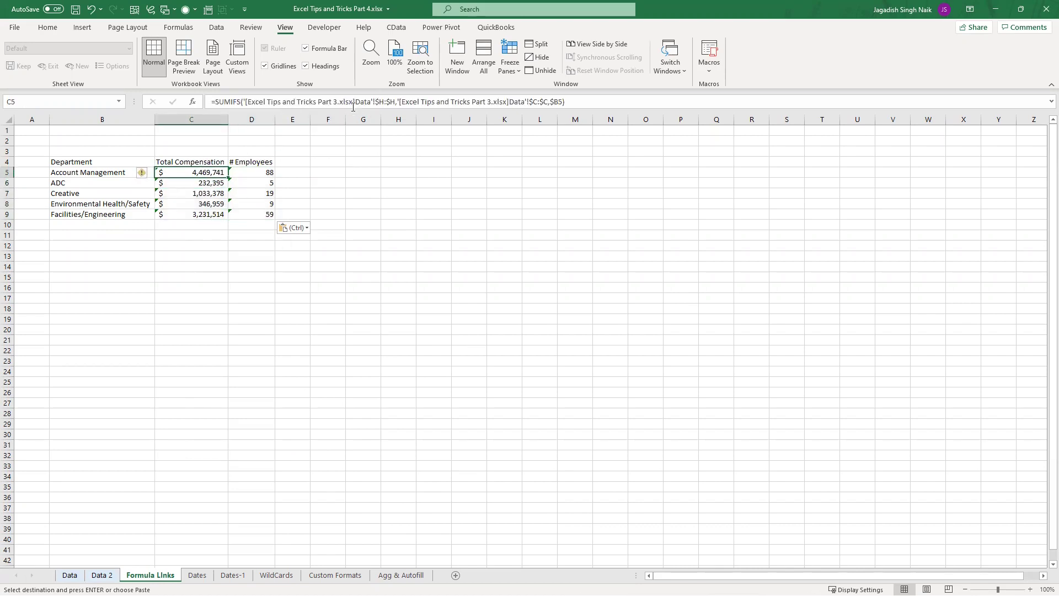
{"action": "left_click_drag", "start_coordinate": [355, 104], "coordinate": [247, 112]}
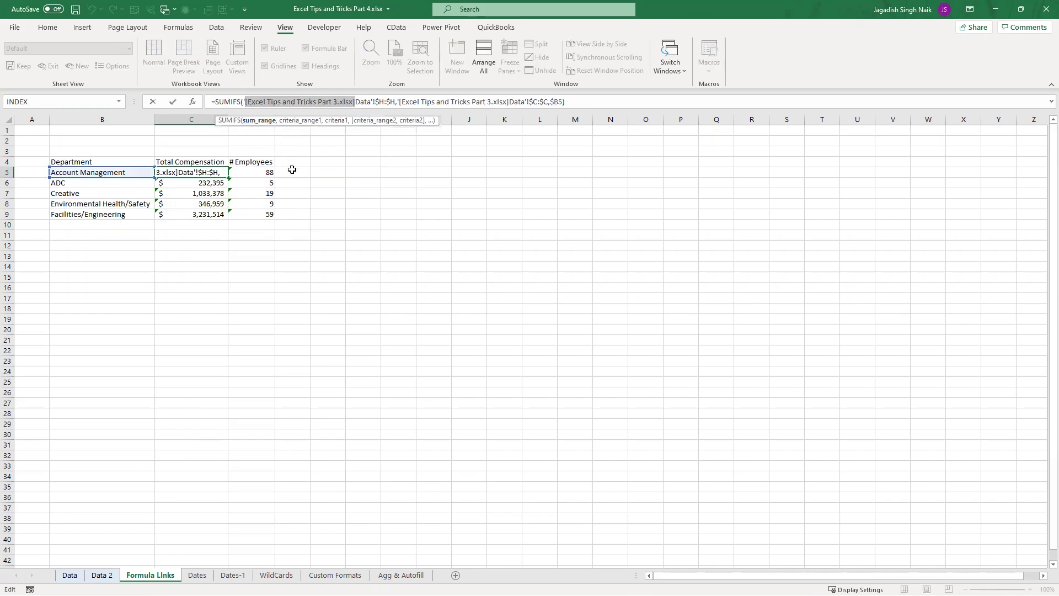
{"action": "key", "text": "Escape"}
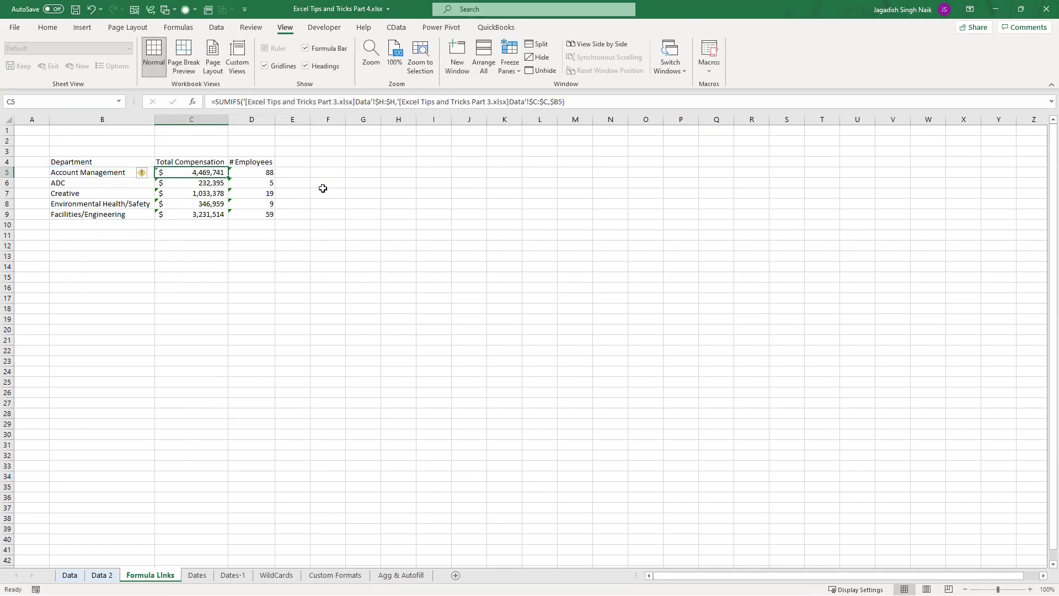
Step: Replace every [Excel Tips and Tricks Part 3.xlsx] in the formulas of C5:D9 with nothing
{"action": "left_click_drag", "start_coordinate": [190, 172], "coordinate": [250, 213]}
{"action": "key", "text": "ctrl+h"}
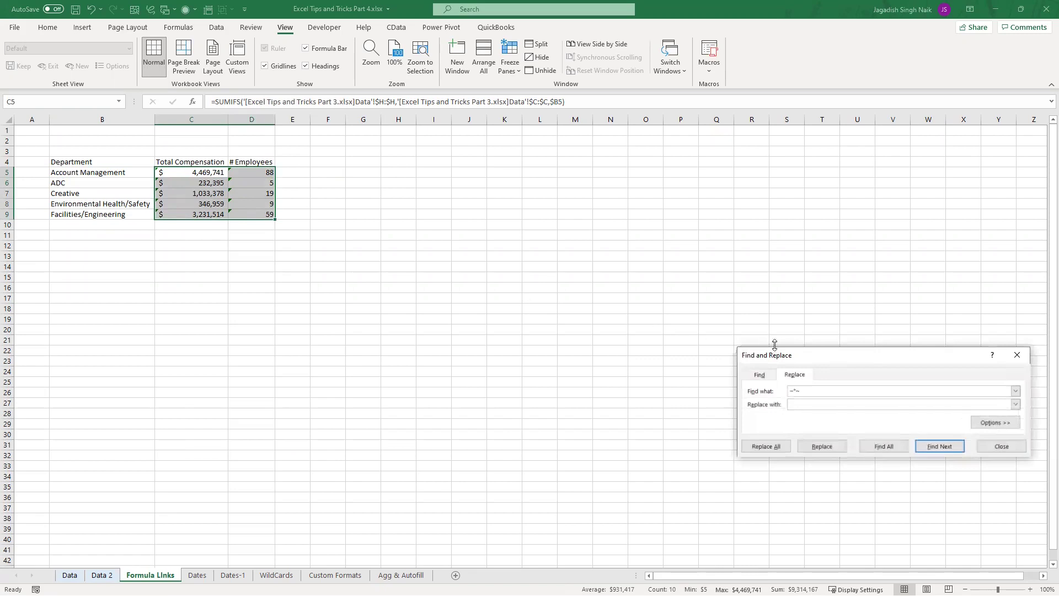
{"action": "left_click_drag", "start_coordinate": [818, 359], "coordinate": [379, 265]}
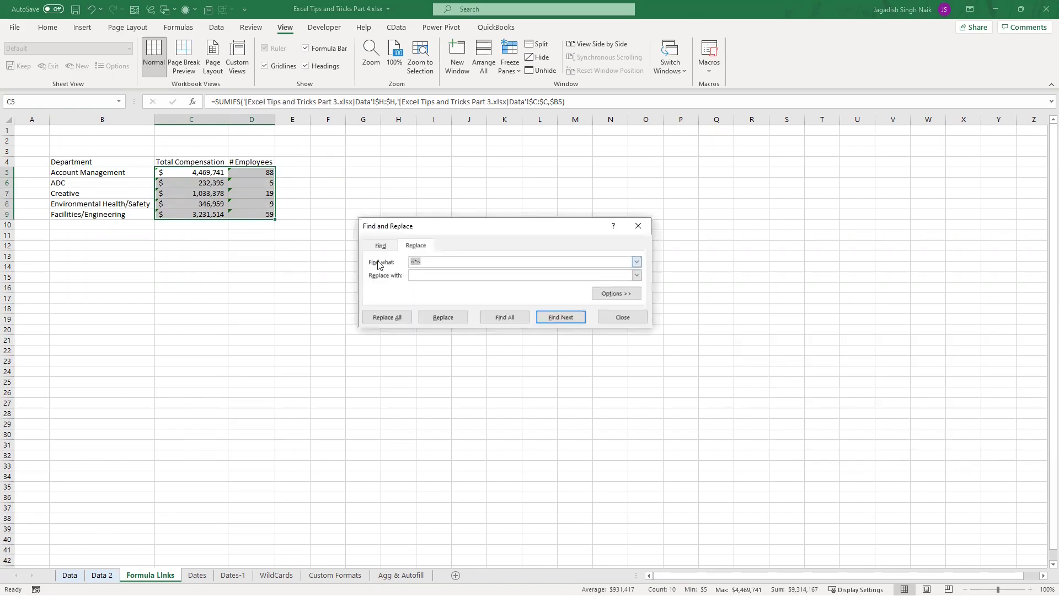
{"action": "key", "text": "BackSpace"}
{"action": "type", "text": "[Excel Tips and Tricks Part 3.xlsx]"}
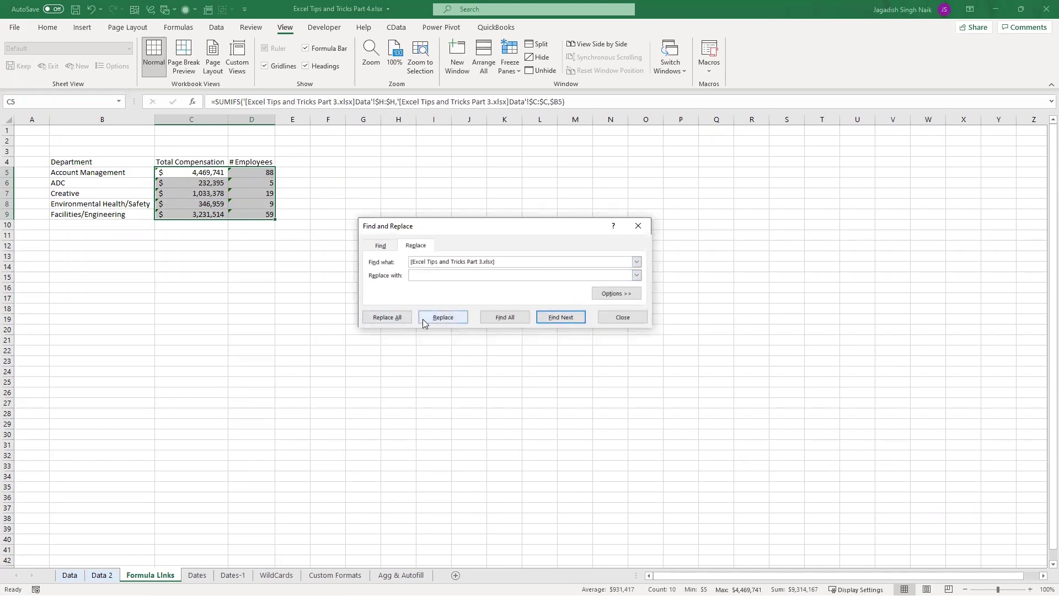
{"action": "left_click", "coordinate": [392, 322]}
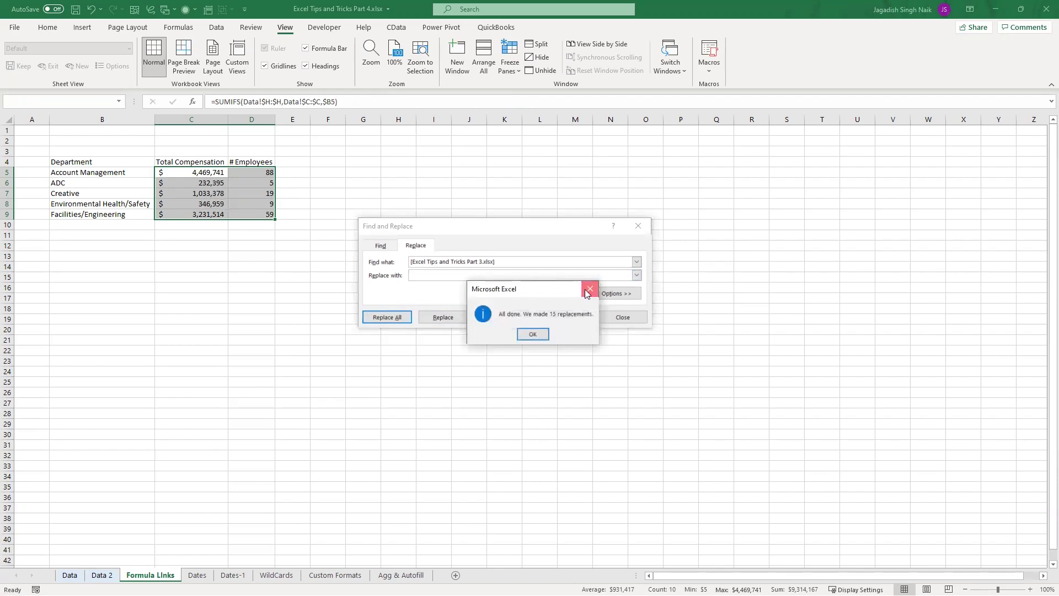
{"action": "left_click", "coordinate": [589, 289]}
{"action": "left_click", "coordinate": [638, 225]}
Step: Check the Total Compensation and # Employees formulas for references to the source workbook
{"action": "left_click", "coordinate": [251, 203]}
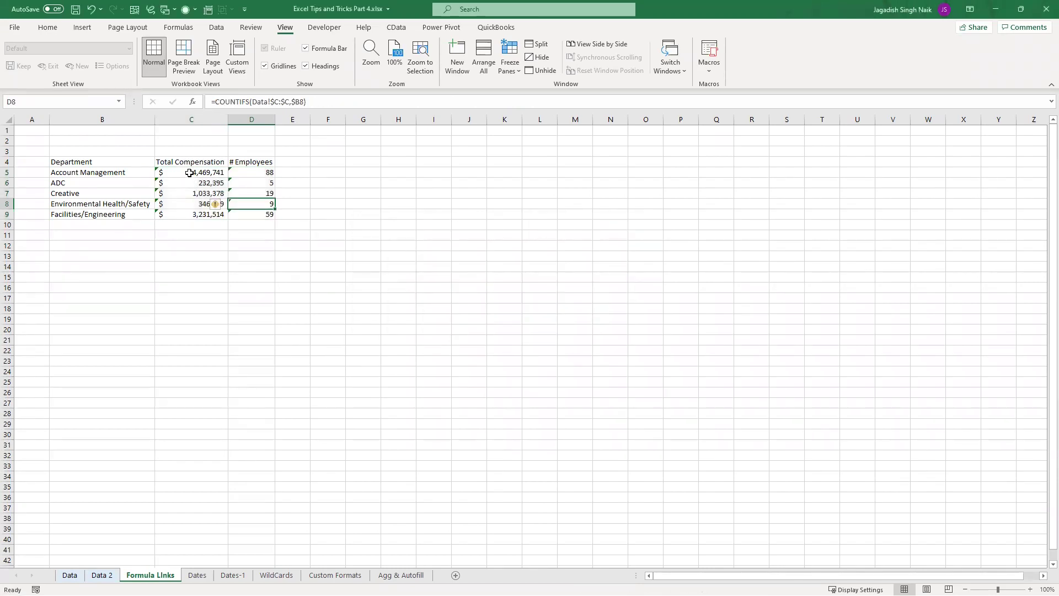
{"action": "left_click", "coordinate": [189, 173]}
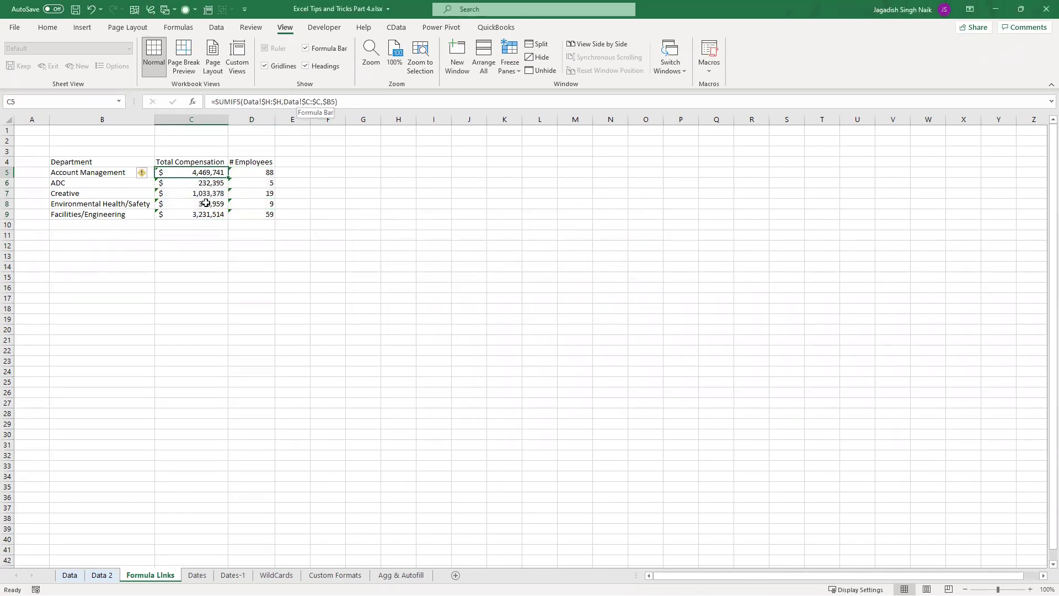
{"action": "left_click", "coordinate": [209, 167]}
{"action": "left_click", "coordinate": [211, 173]}
{"action": "left_click", "coordinate": [252, 175]}
{"action": "left_click", "coordinate": [279, 204]}
{"action": "left_click", "coordinate": [133, 278]}
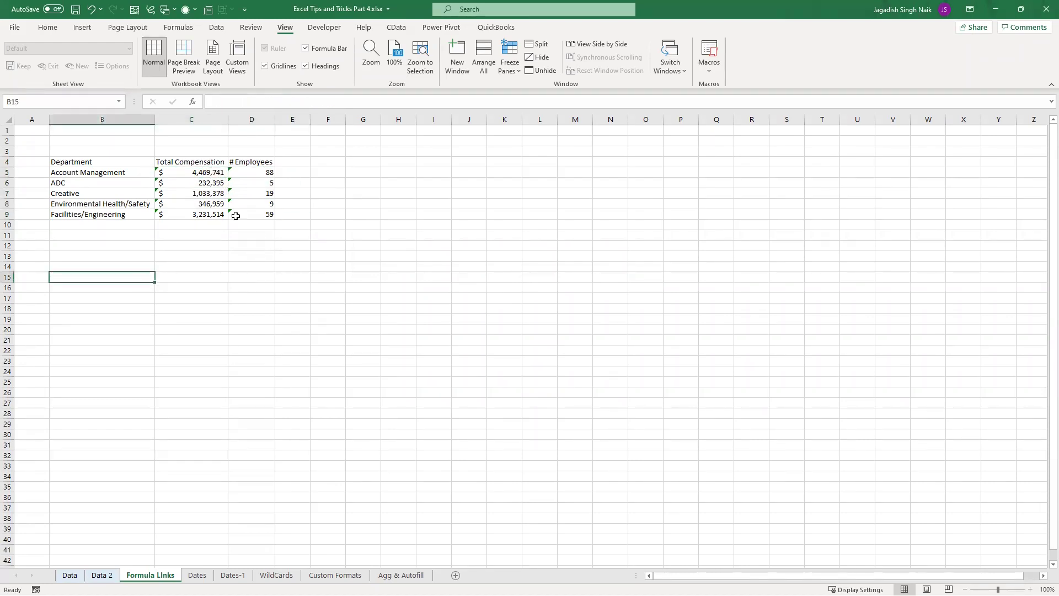
Step: Review the Total Compensation and # Employees formulas in C5:D9 of the Formula Links sheet
{"action": "left_click", "coordinate": [205, 173]}
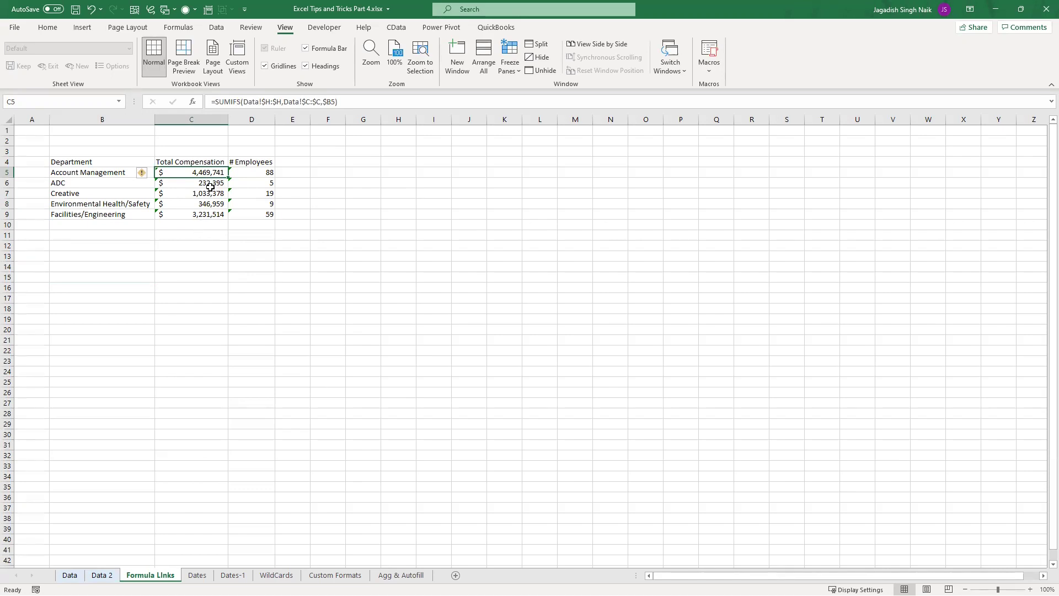
{"action": "left_click", "coordinate": [190, 185]}
{"action": "left_click", "coordinate": [189, 248]}
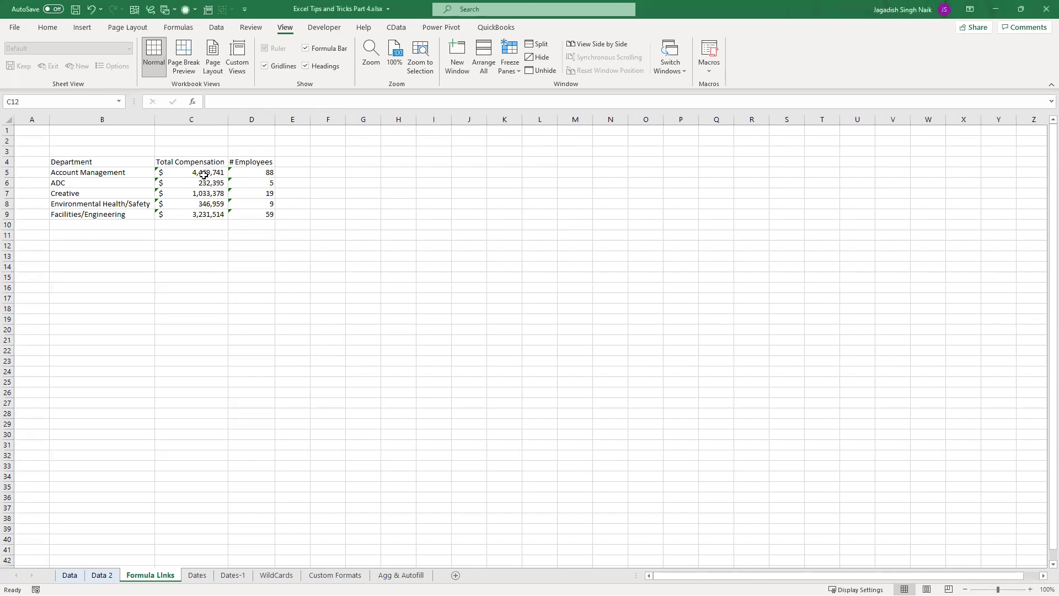
{"action": "left_click_drag", "start_coordinate": [204, 174], "coordinate": [264, 215]}
{"action": "left_click", "coordinate": [291, 215]}
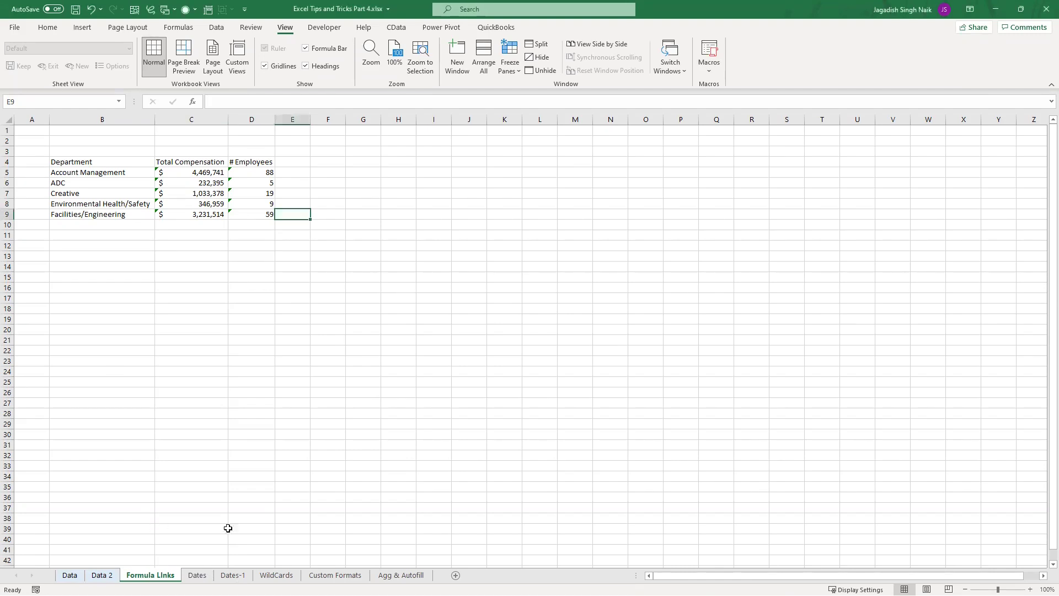
Step: Enter the date 1/15/2020 in A2 of the Dates-1 sheet
{"action": "left_click", "coordinate": [233, 575]}
{"action": "left_click", "coordinate": [66, 239]}
{"action": "left_click", "coordinate": [48, 132]}
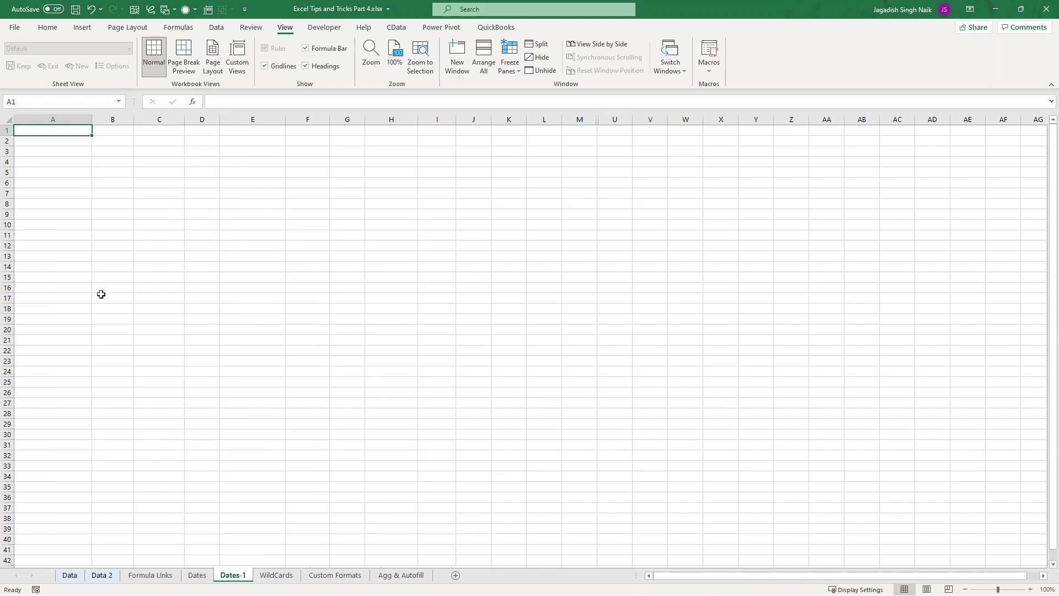
{"action": "left_click", "coordinate": [72, 140]}
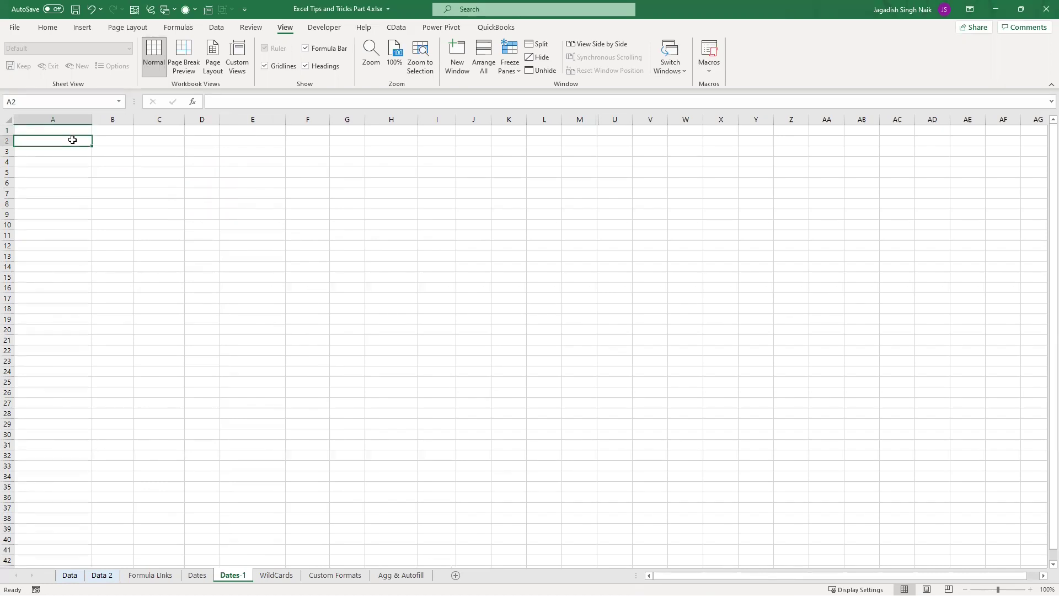
{"action": "type", "text": "1/1/"}
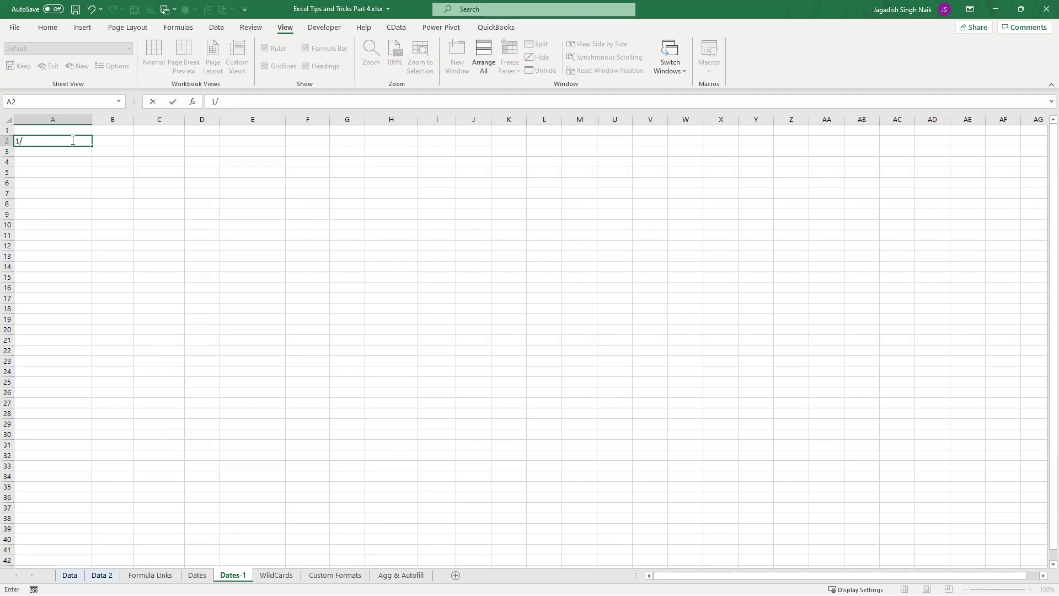
{"action": "type", "text": "2020"}
{"action": "key", "text": "Return"}
Step: Fill the date in A2 down to A20 as a daily series
{"action": "left_click", "coordinate": [75, 142]}
{"action": "left_click_drag", "start_coordinate": [93, 145], "coordinate": [83, 331]}
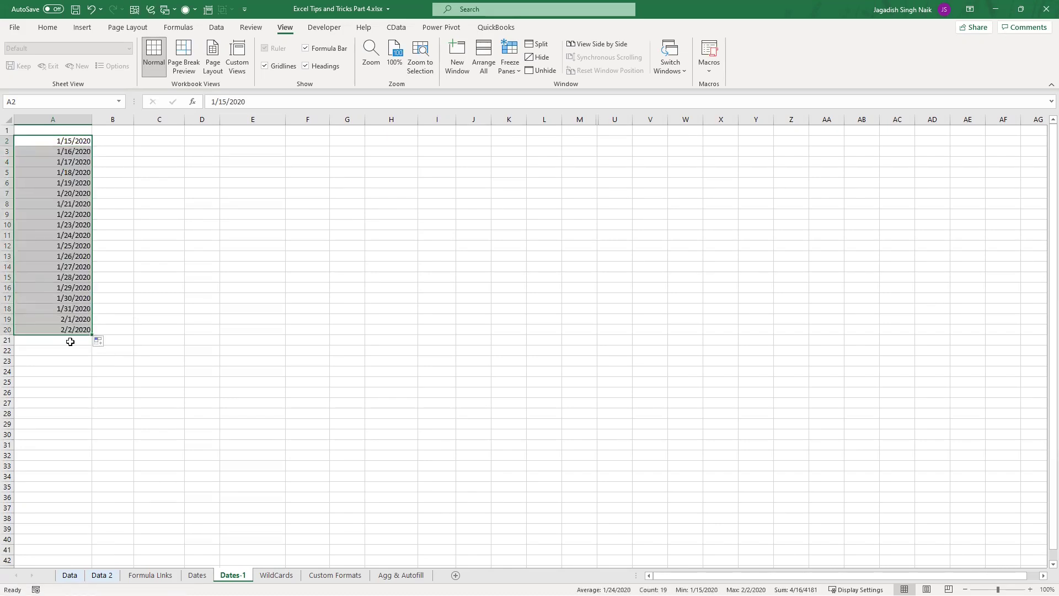
{"action": "left_click", "coordinate": [116, 187]}
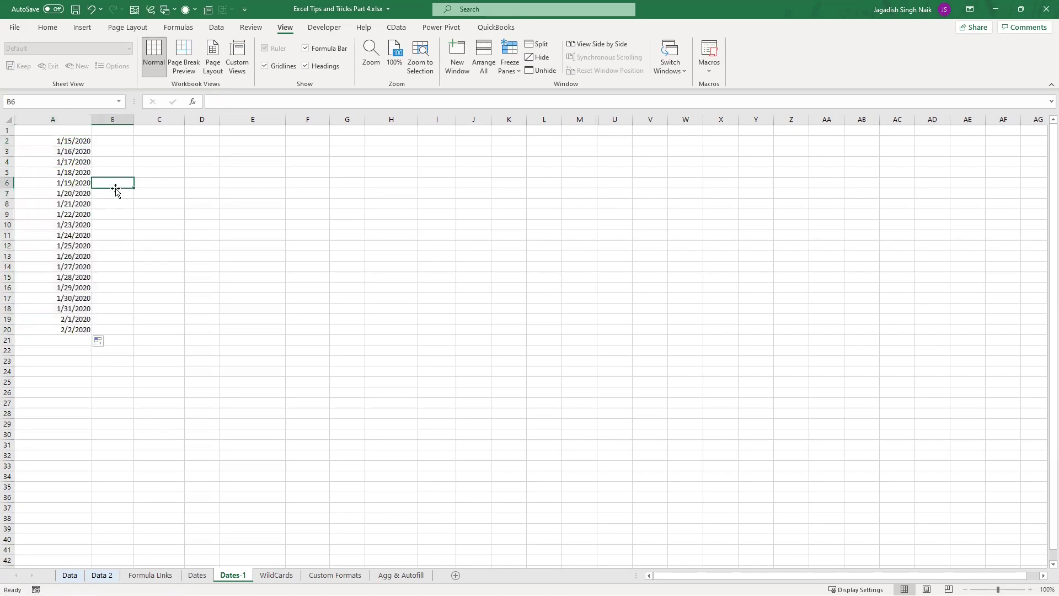
Step: Enter the heading Mid Months in A1 above the dates
{"action": "left_click", "coordinate": [66, 141]}
{"action": "left_click", "coordinate": [71, 132]}
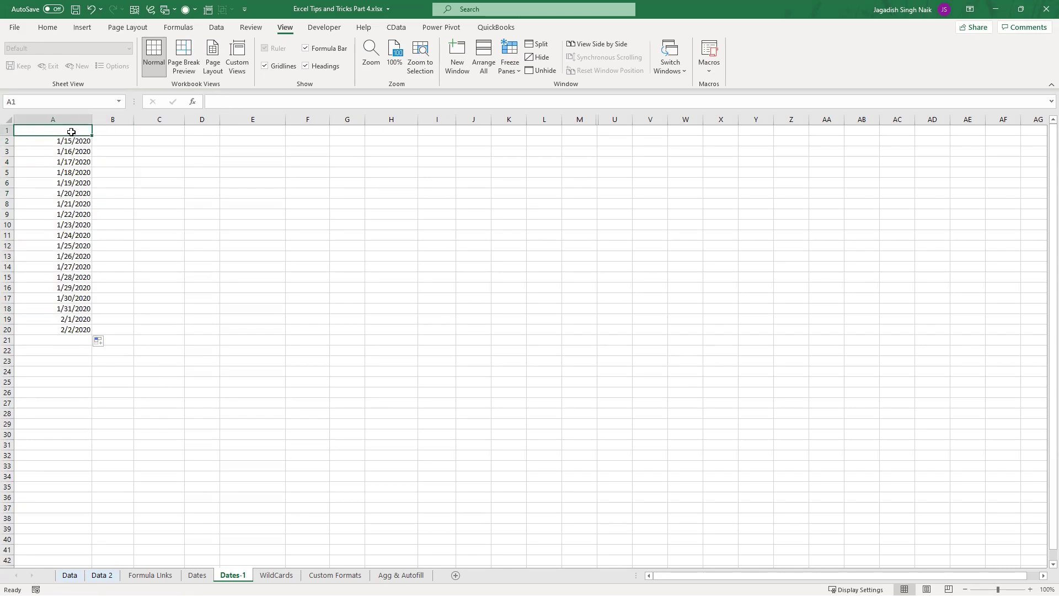
{"action": "type", "text": "Mid Months"}
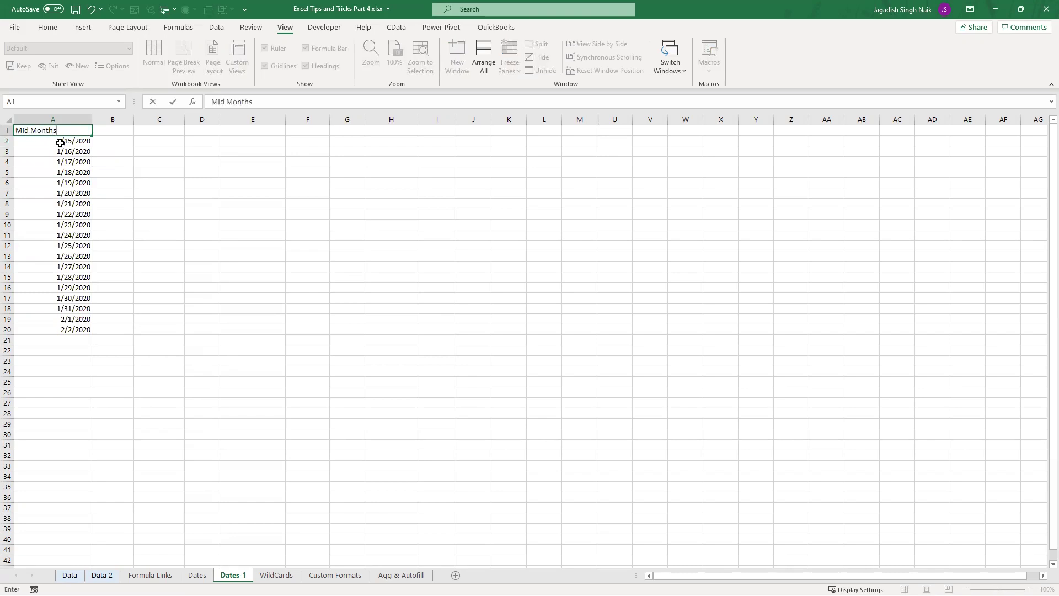
{"action": "left_click", "coordinate": [58, 143]}
Step: Enter 2/15/2020 in A3 and continue the mid-month dates down to A20 at one-month intervals
{"action": "left_click", "coordinate": [77, 148]}
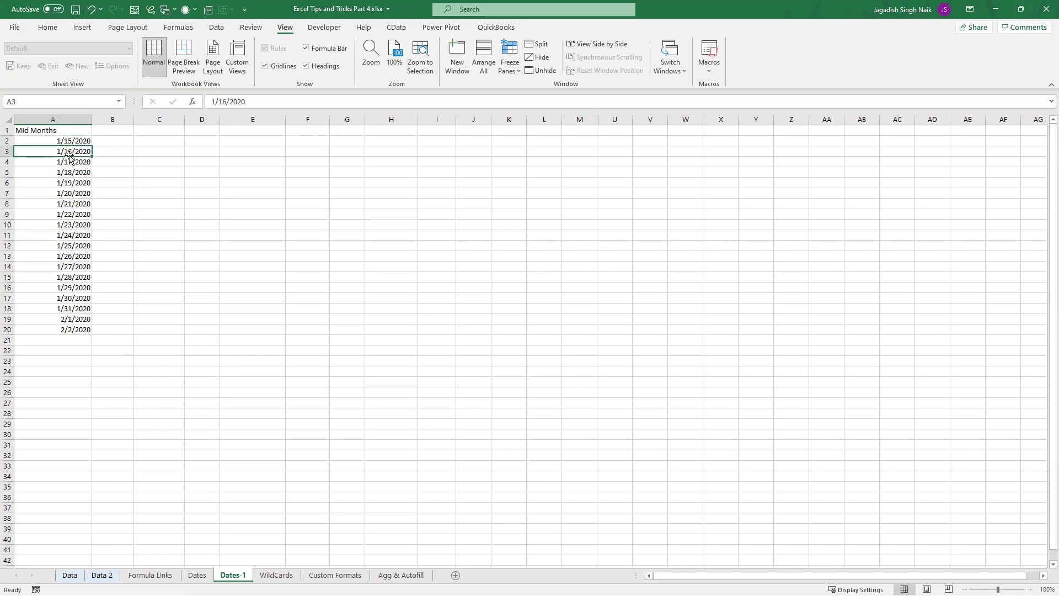
{"action": "type", "text": "2/"}
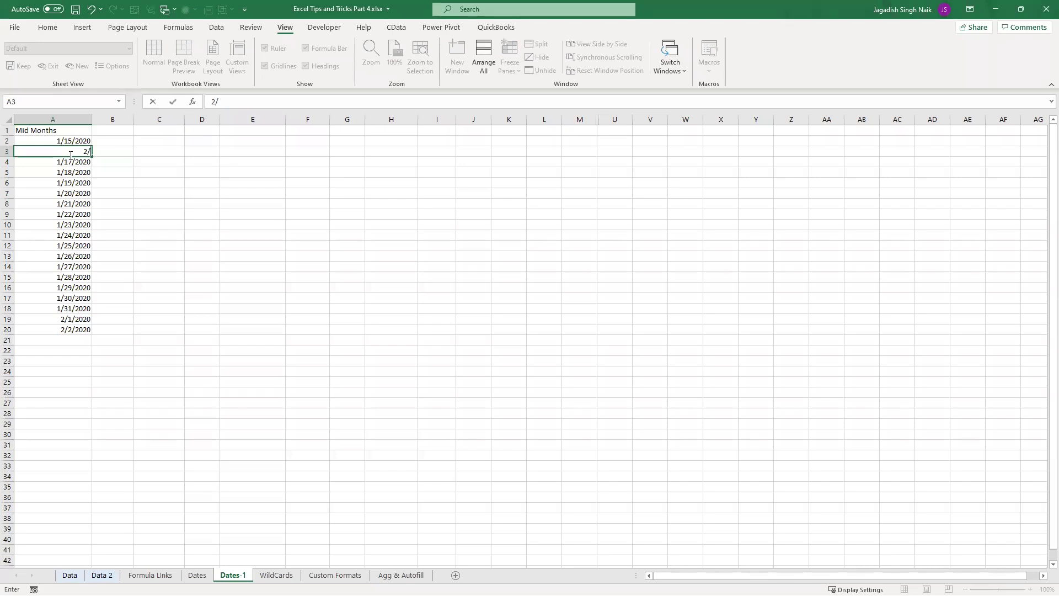
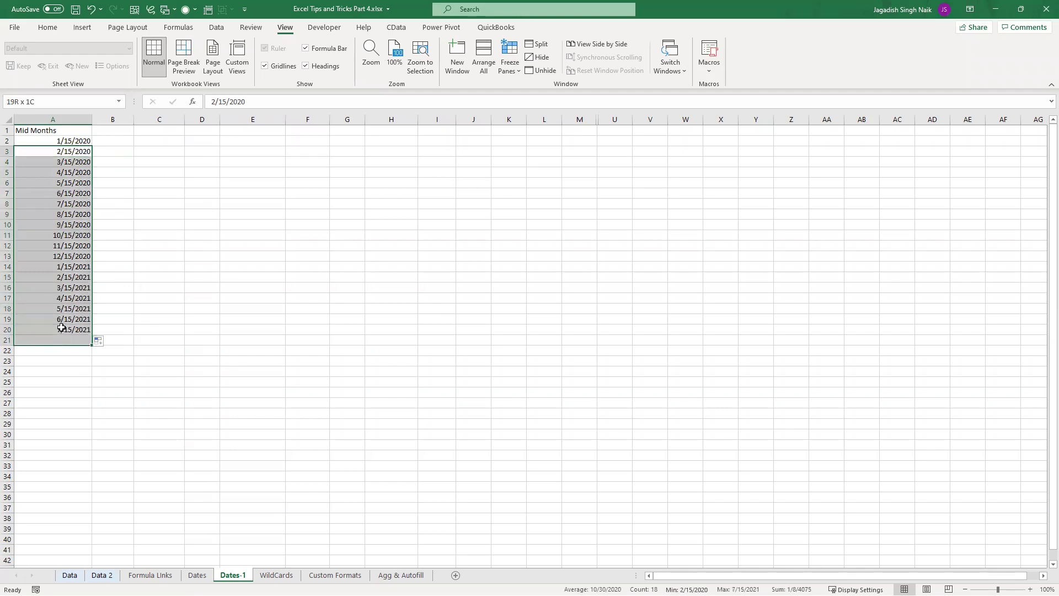
{"action": "left_click", "coordinate": [74, 257]}
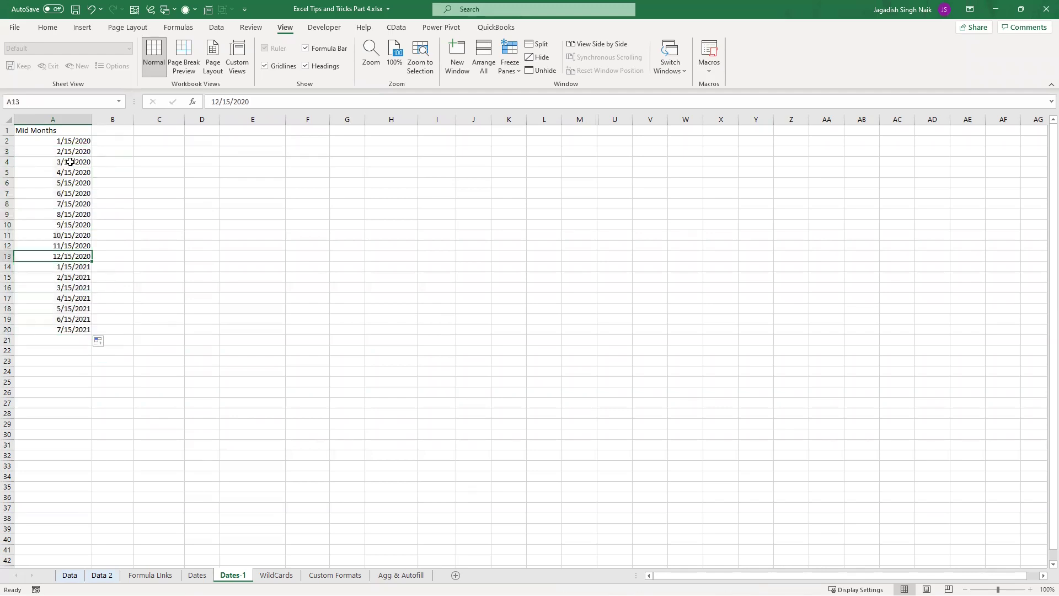
{"action": "left_click_drag", "start_coordinate": [72, 151], "coordinate": [67, 330]}
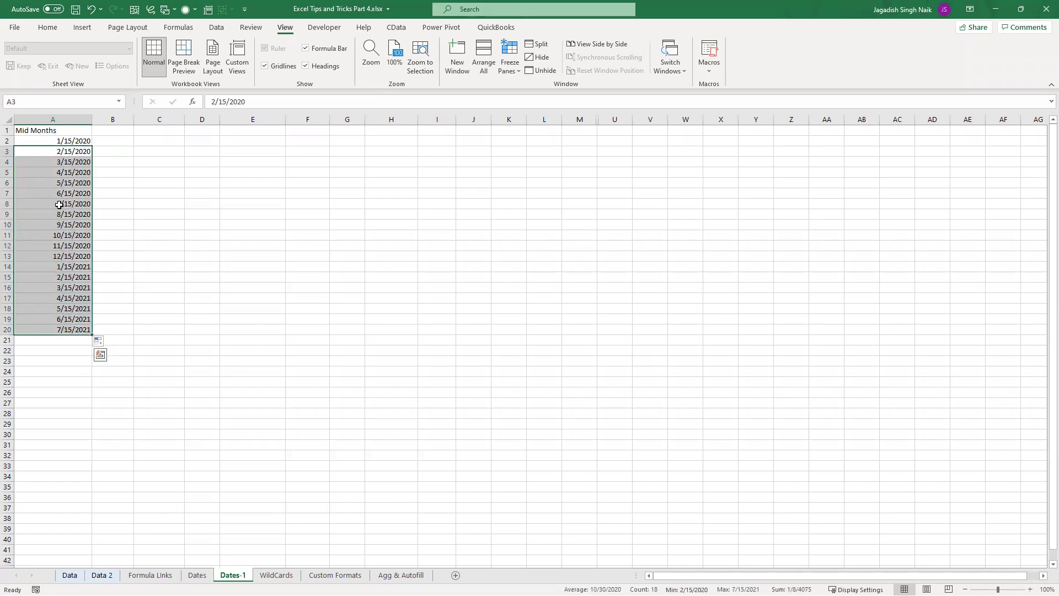
{"action": "left_click", "coordinate": [63, 163]}
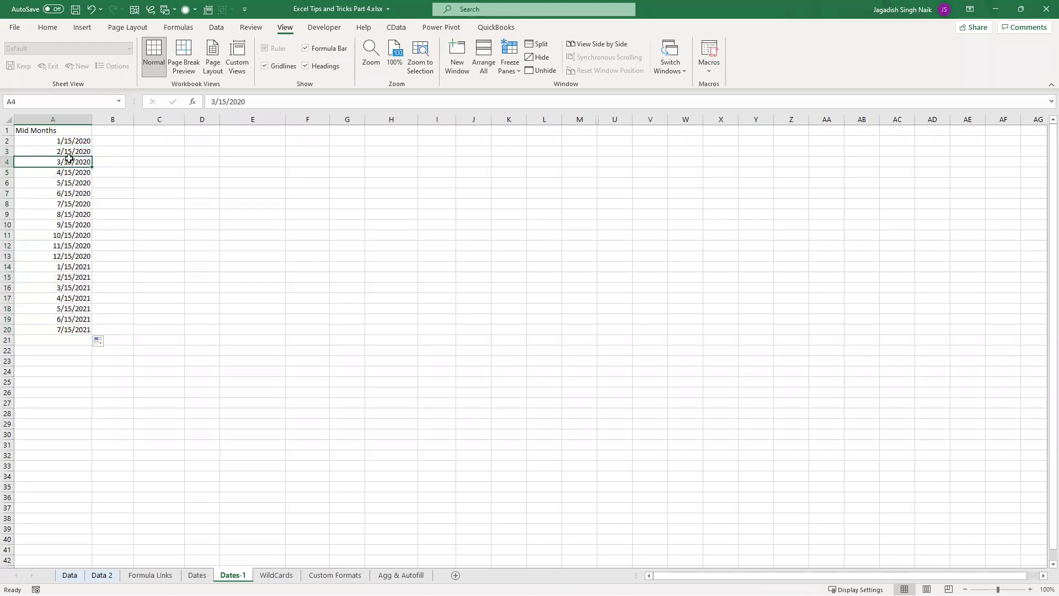
Step: Enter 1/15/2020 in B2 and 2/15/2020 in B3, and fill the monthly series down to B7
{"action": "left_click", "coordinate": [117, 142]}
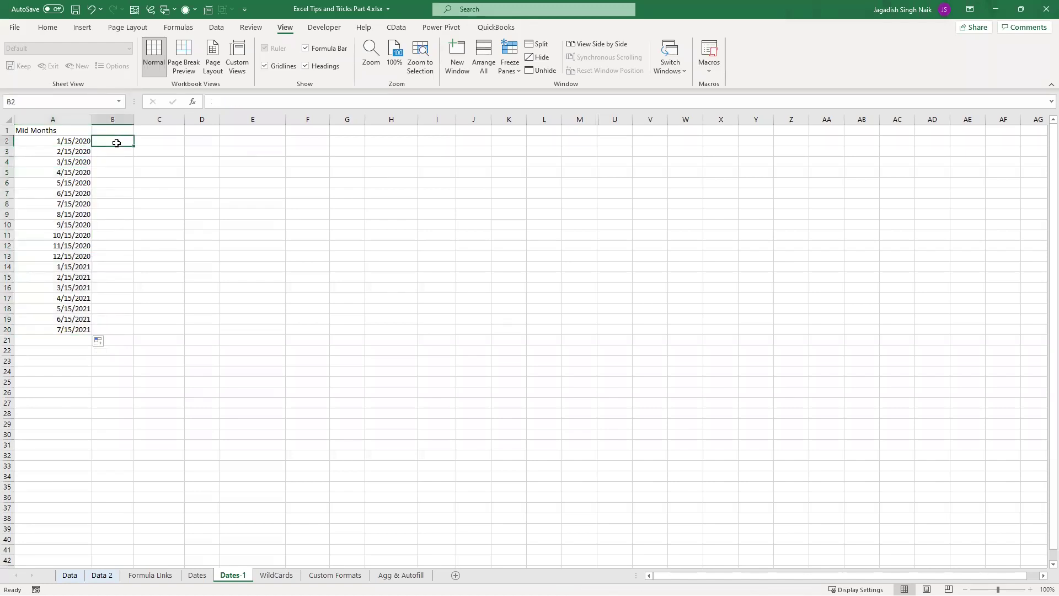
{"action": "type", "text": "1/"}
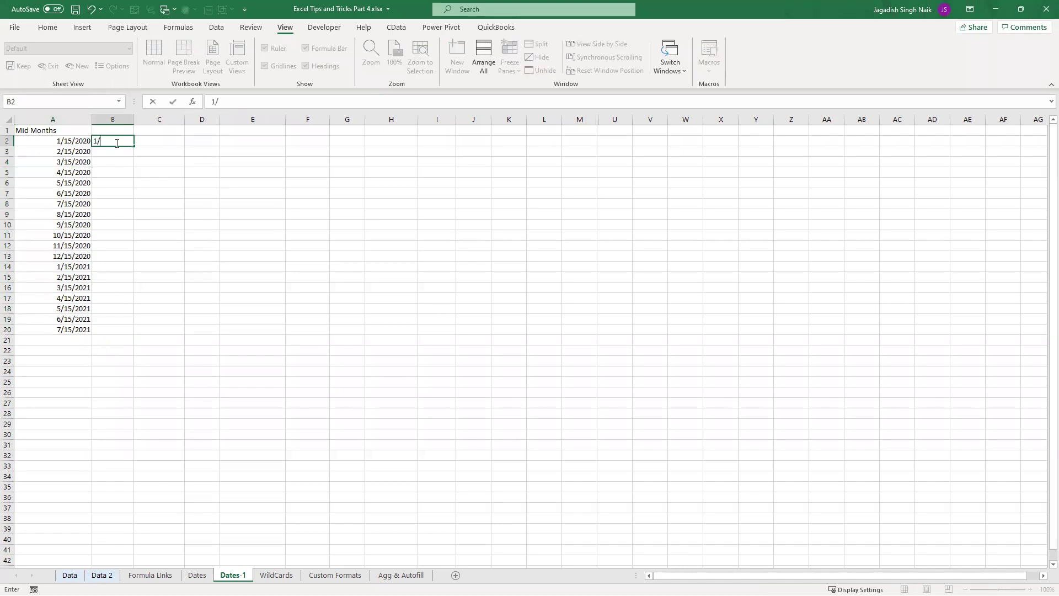
{"action": "type", "text": "15/2020"}
{"action": "key", "text": "Return"}
{"action": "type", "text": "2"}
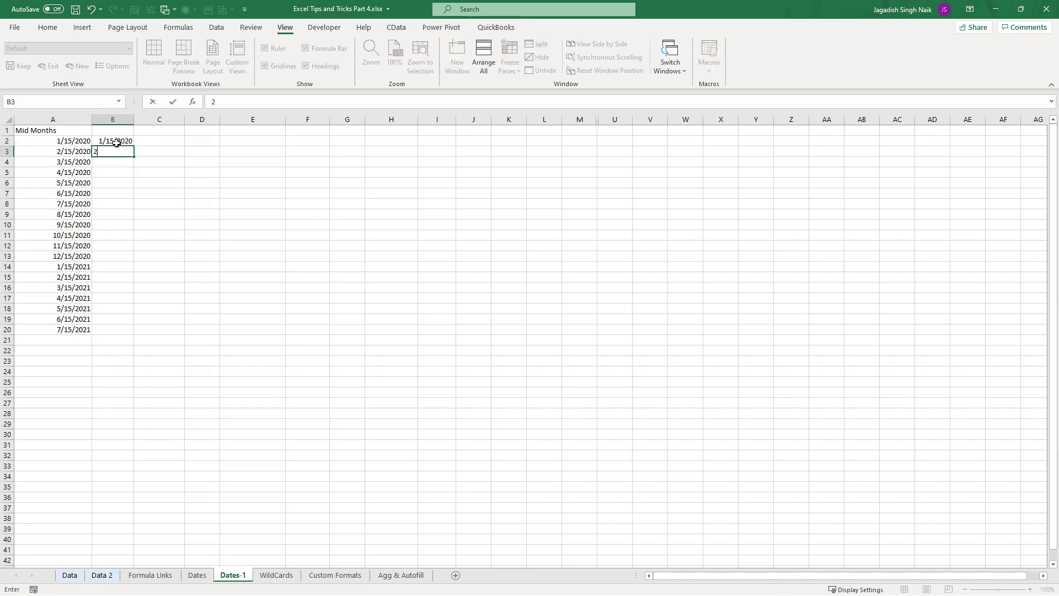
{"action": "type", "text": ".15/2020"}
{"action": "key", "text": "Return"}
{"action": "left_click_drag", "start_coordinate": [111, 143], "coordinate": [140, 194]}
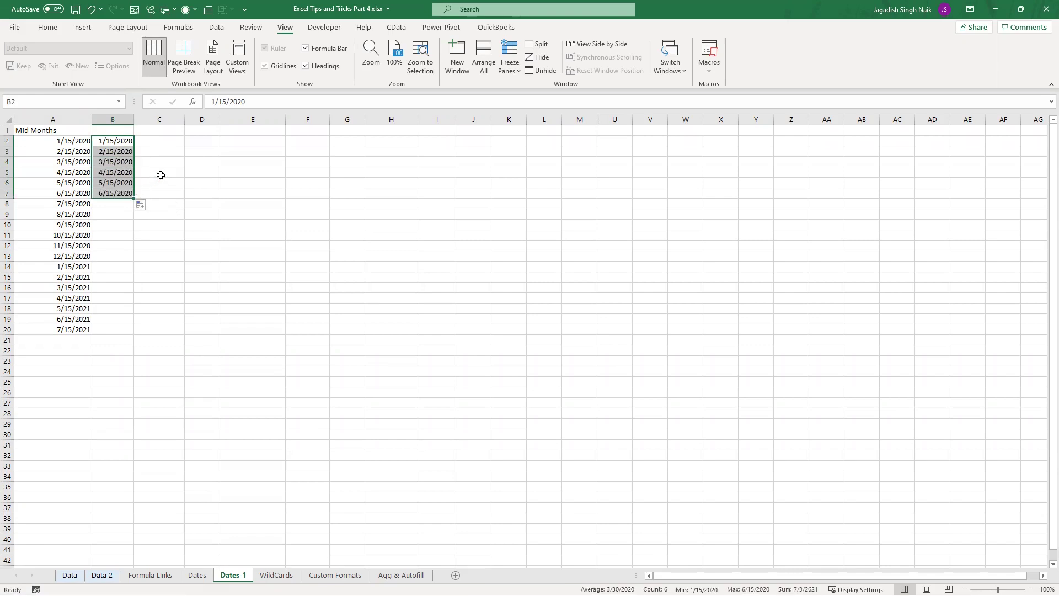
Step: Undo the fill in column B and clear the two dates entered in B2:B3
{"action": "key", "text": "ctrl+z"}
{"action": "left_click", "coordinate": [149, 146]}
{"action": "left_click", "coordinate": [120, 145]}
{"action": "left_click_drag", "start_coordinate": [119, 153], "coordinate": [122, 158]}
{"action": "key", "text": "Delete"}
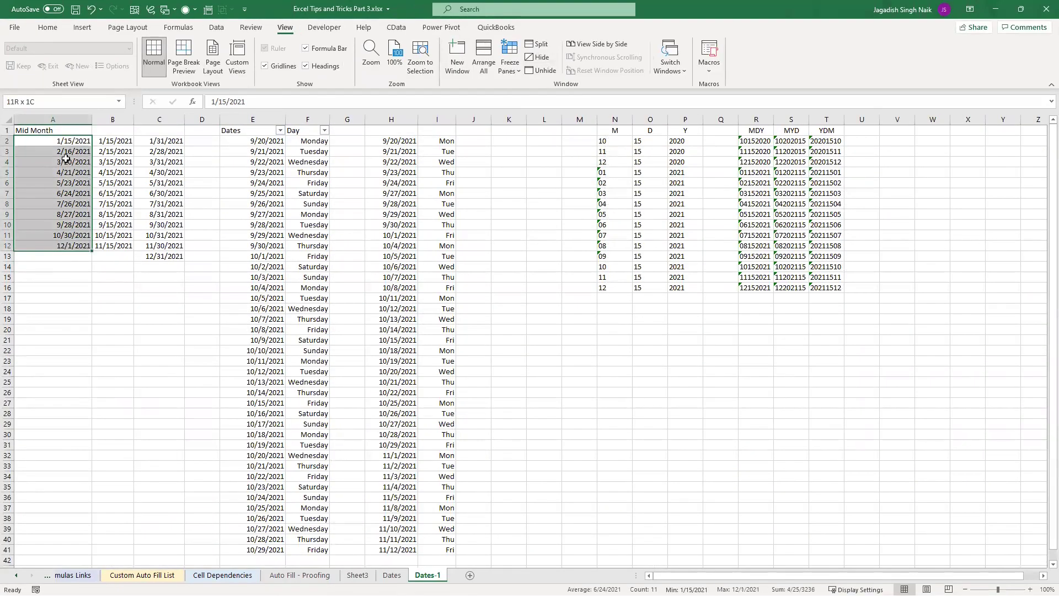
Step: Switch to Excel Tips and Tricks Part 3.xlsx and examine the Mid Month dates in column A of Dates-1
{"action": "left_click", "coordinate": [75, 160]}
{"action": "left_click_drag", "start_coordinate": [75, 152], "coordinate": [75, 201]}
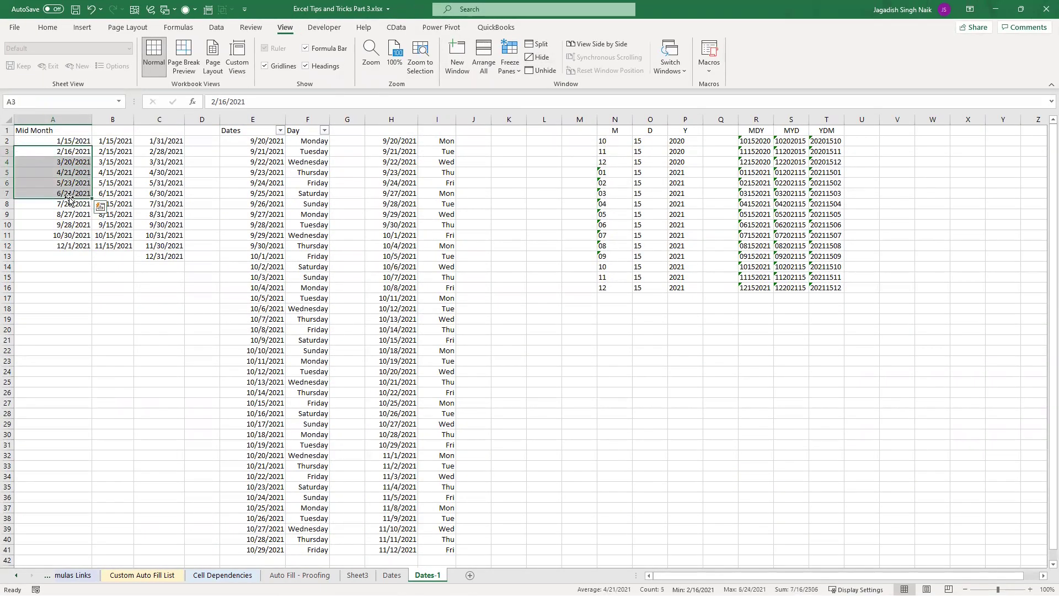
{"action": "left_click", "coordinate": [73, 163]}
{"action": "left_click", "coordinate": [74, 186]}
{"action": "left_click", "coordinate": [74, 204]}
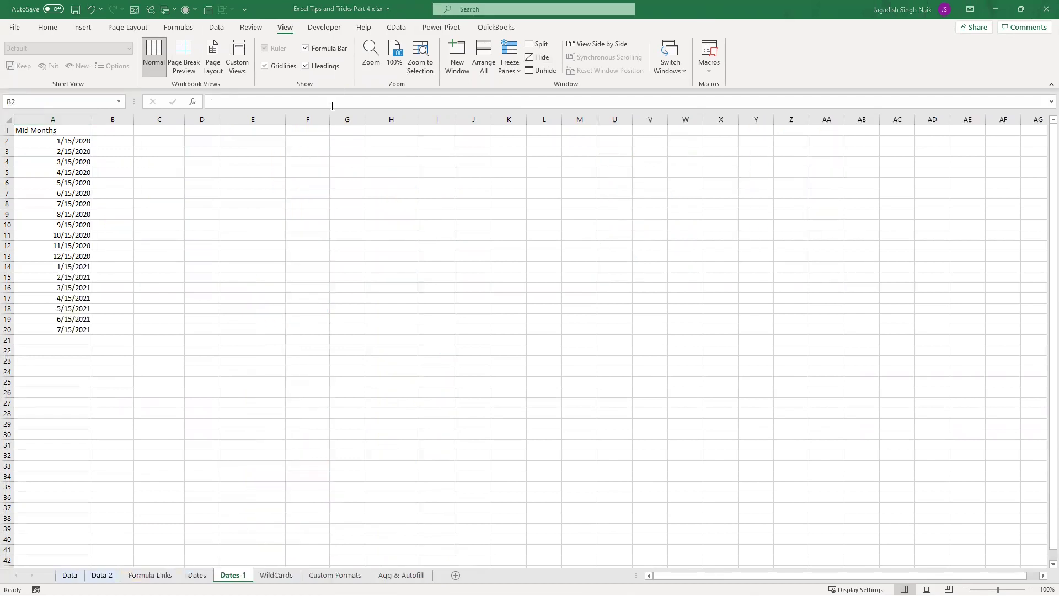
Step: Return to Excel Tips and Tricks Part 4.xlsx and clear the dates in A3:A20, keeping the one in A2
{"action": "left_click", "coordinate": [65, 142]}
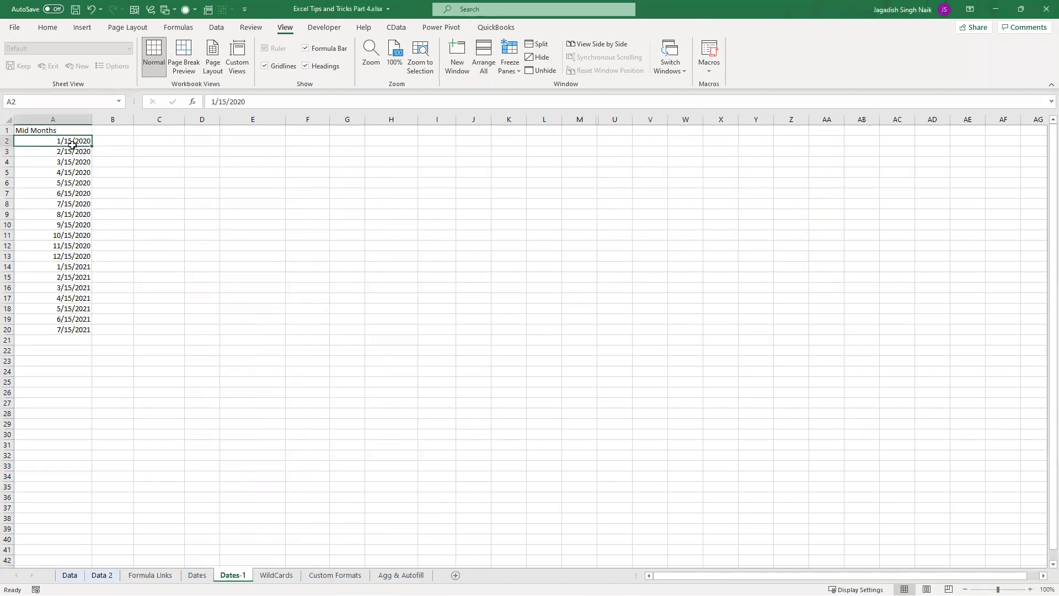
{"action": "left_click", "coordinate": [72, 155]}
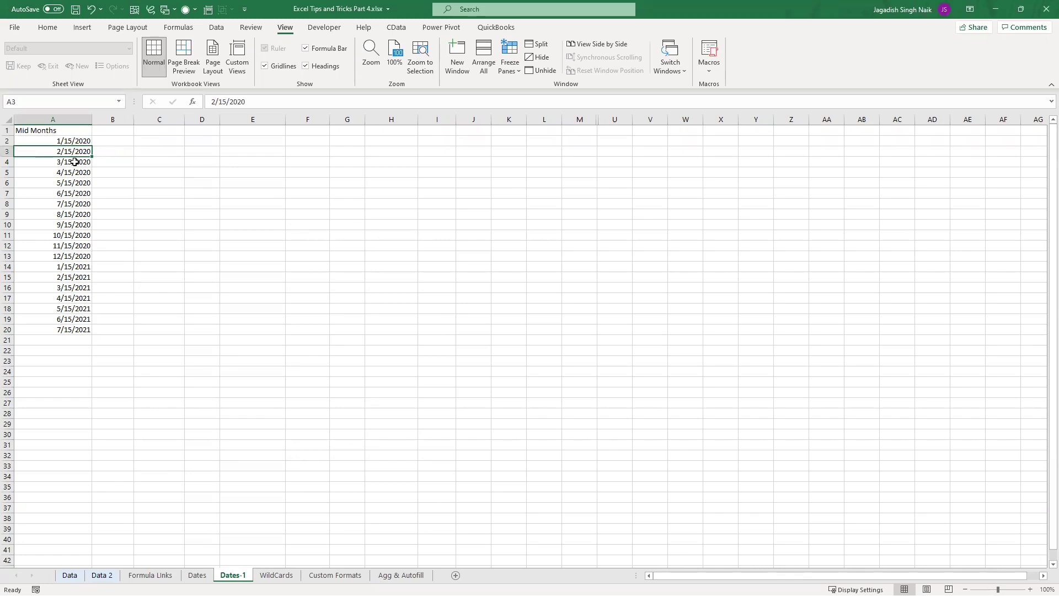
{"action": "left_click", "coordinate": [78, 142]}
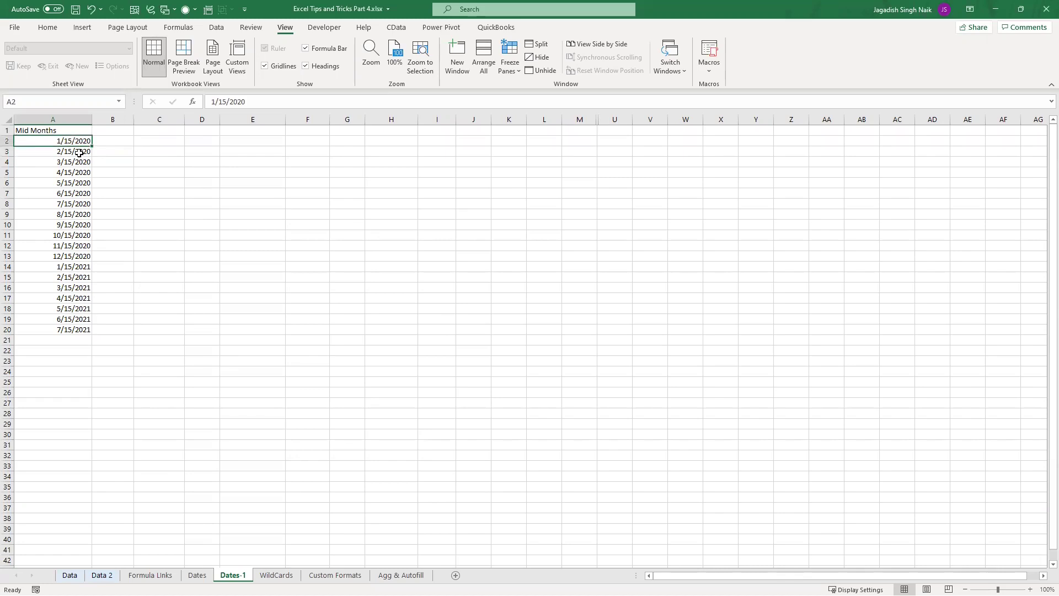
{"action": "left_click_drag", "start_coordinate": [79, 153], "coordinate": [73, 320]}
{"action": "key", "text": "Delete"}
{"action": "left_click", "coordinate": [137, 241]}
Step: Fill the date in A2 down to A31 with the Fill Months option
{"action": "left_click", "coordinate": [76, 139]}
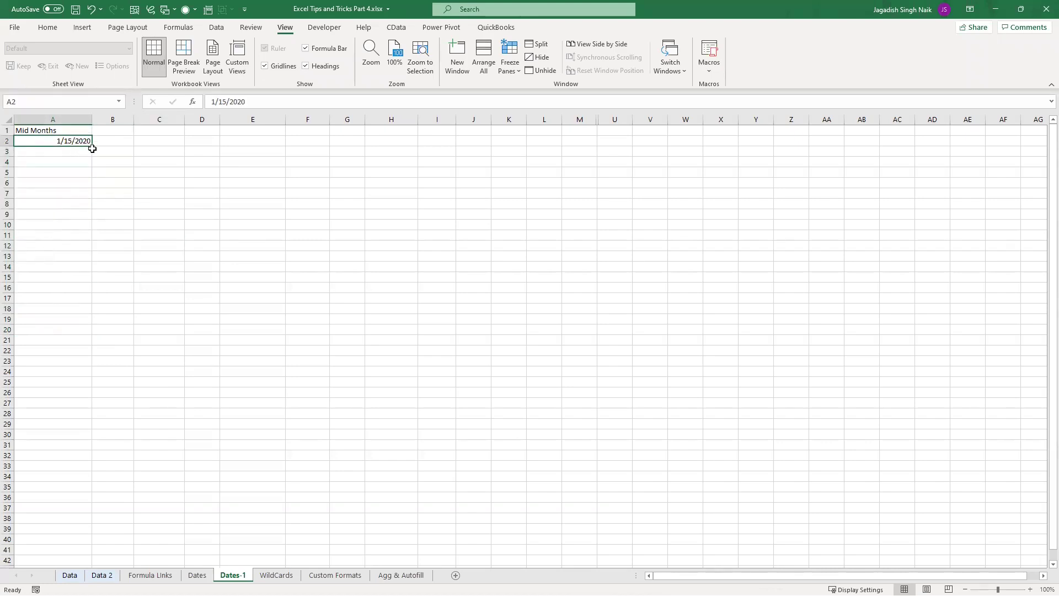
{"action": "left_click_drag", "start_coordinate": [92, 147], "coordinate": [75, 458]}
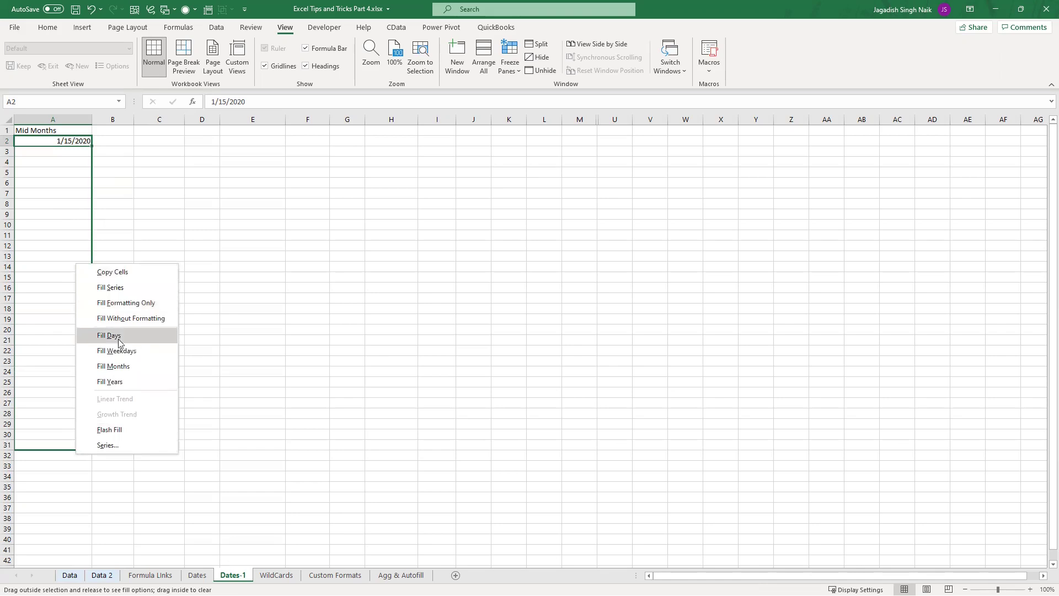
{"action": "left_click", "coordinate": [127, 367]}
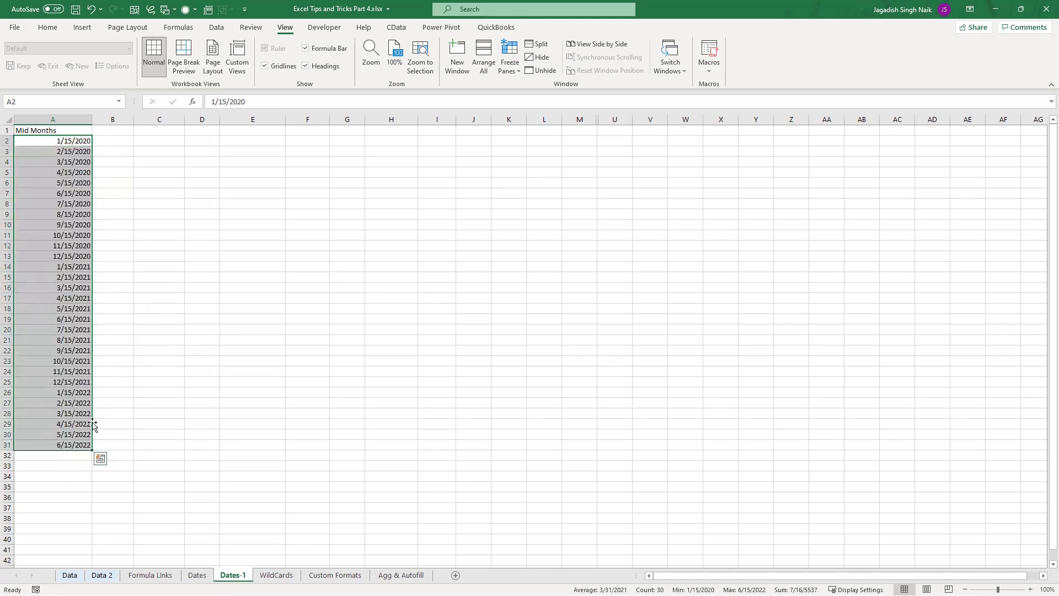
{"action": "left_click", "coordinate": [114, 308]}
Step: Enter 1/31/2020 in B2 and fill it down to B31 with the Fill Months option
{"action": "left_click", "coordinate": [115, 141]}
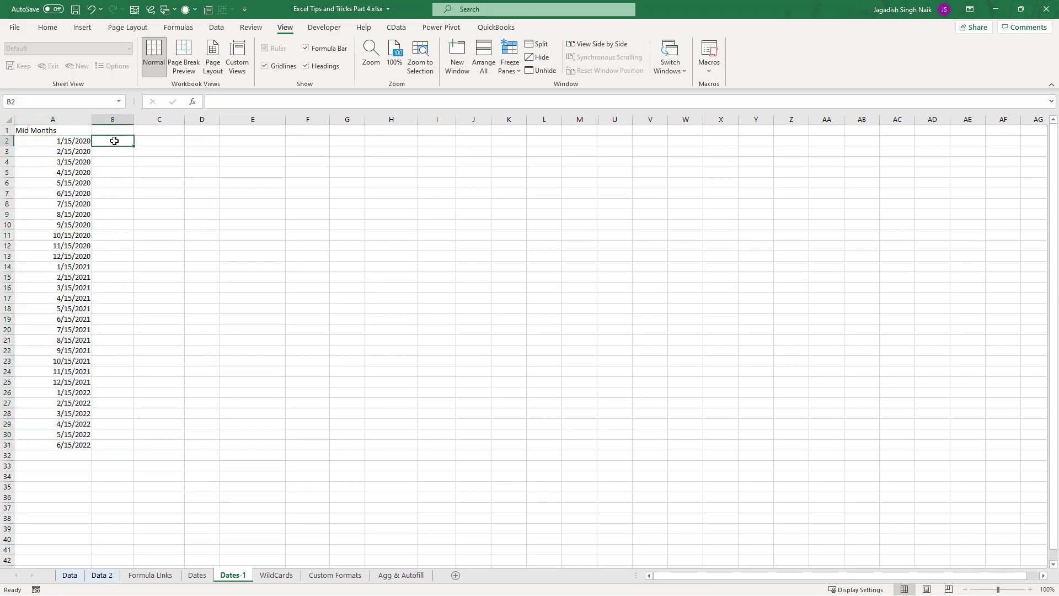
{"action": "type", "text": "1/31"}
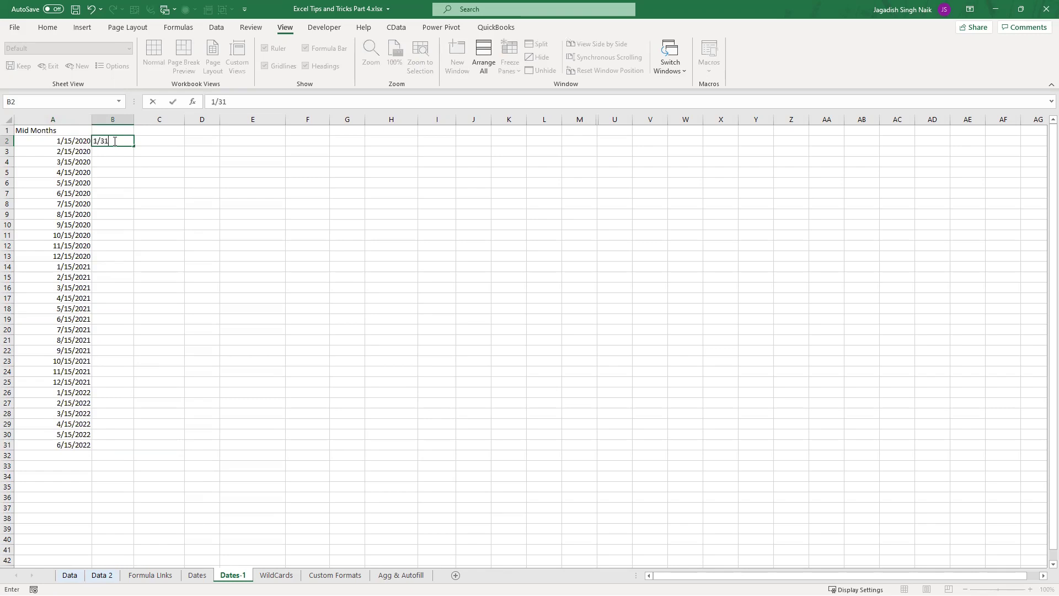
{"action": "type", "text": "/2020"}
{"action": "key", "text": "Return"}
{"action": "left_click", "coordinate": [114, 141]}
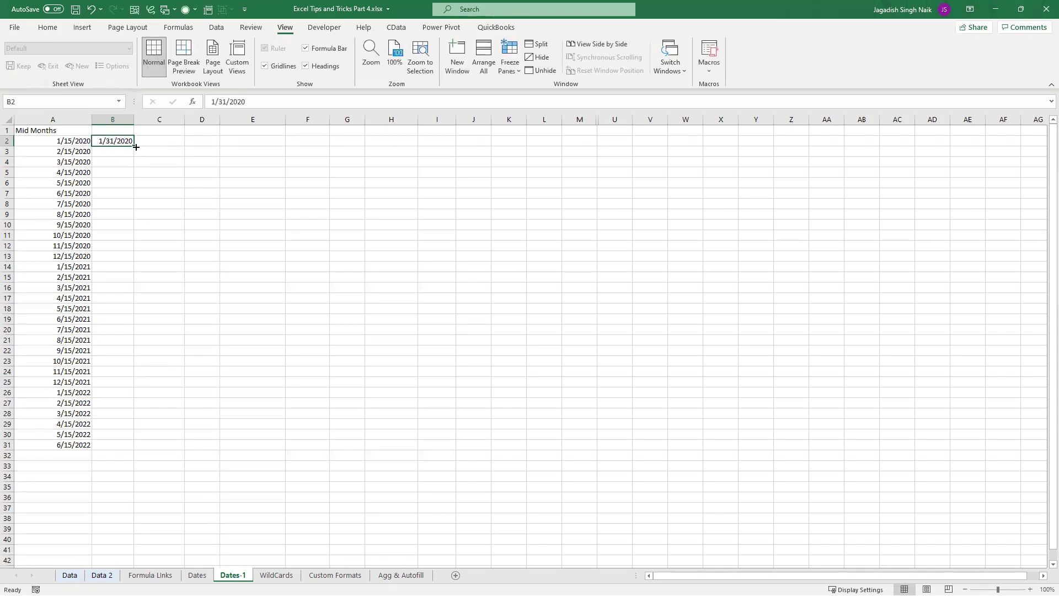
{"action": "left_click_drag", "start_coordinate": [132, 153], "coordinate": [136, 451]}
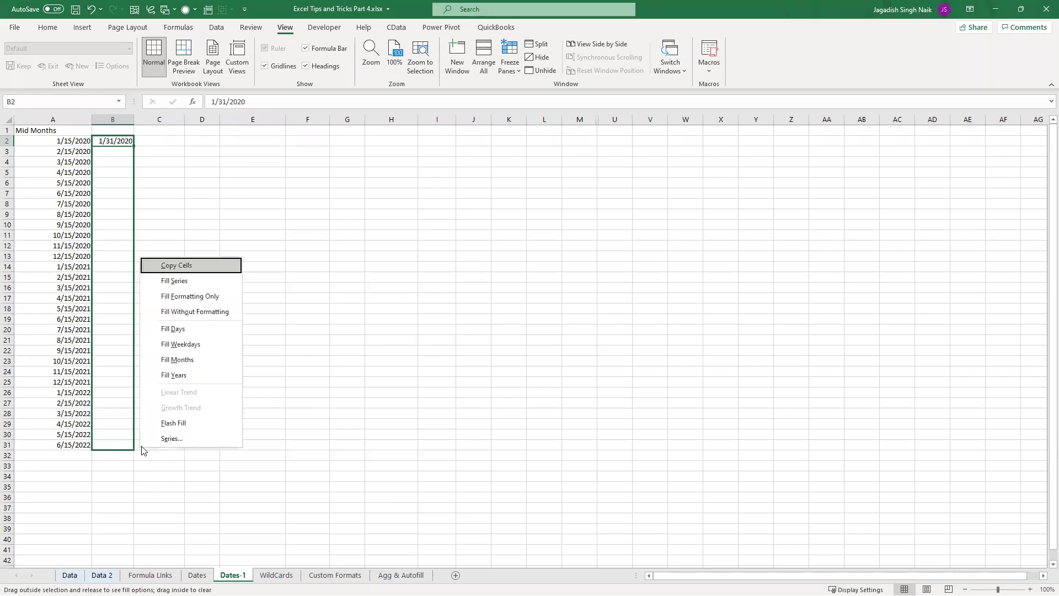
{"action": "left_click", "coordinate": [177, 360]}
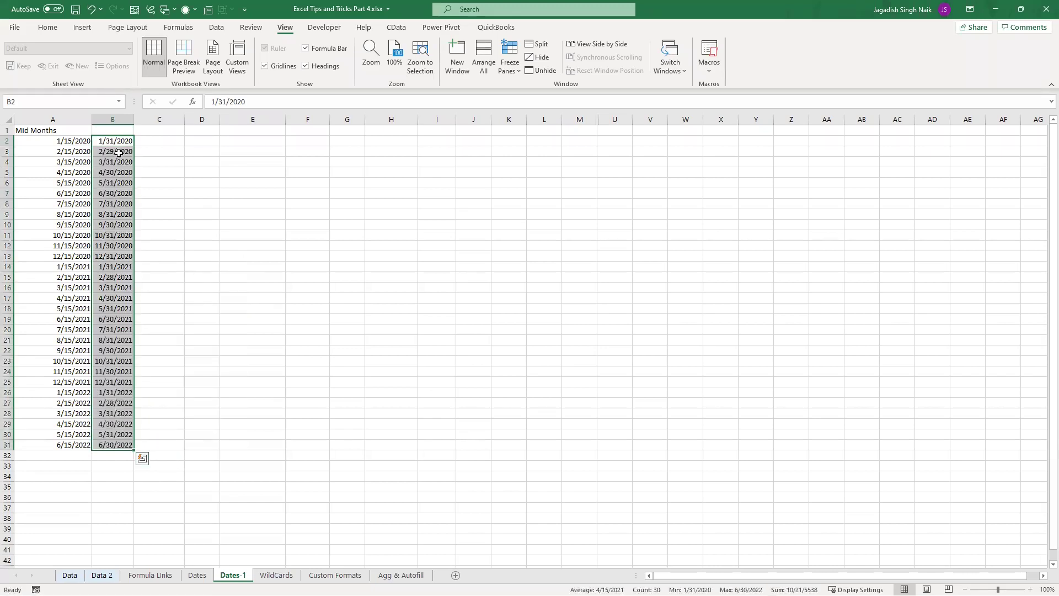
Step: Check that the dates filled in column B fall on month ends
{"action": "left_click", "coordinate": [115, 154]}
{"action": "left_click", "coordinate": [116, 163]}
{"action": "left_click", "coordinate": [131, 193]}
{"action": "left_click", "coordinate": [151, 181]}
{"action": "left_click", "coordinate": [118, 171]}
Step: Widen column D slightly on the Dates-1 sheet
{"action": "left_click", "coordinate": [189, 141]}
{"action": "left_click_drag", "start_coordinate": [220, 118], "coordinate": [241, 118]}
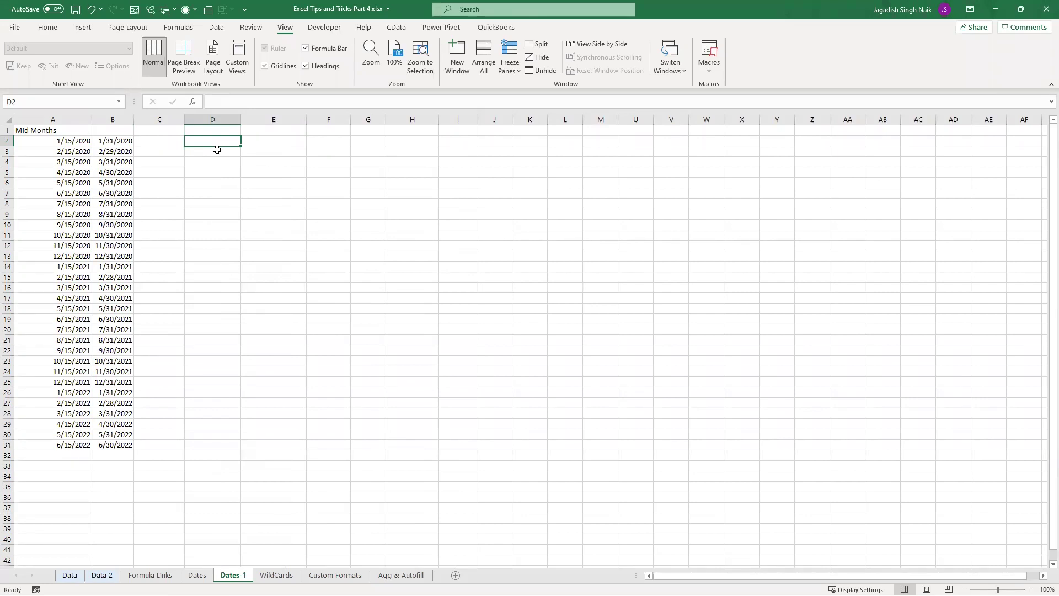
Step: Enter 9/20/2021 in D2 and fill the daily date series down to D52
{"action": "type", "text": "9"}
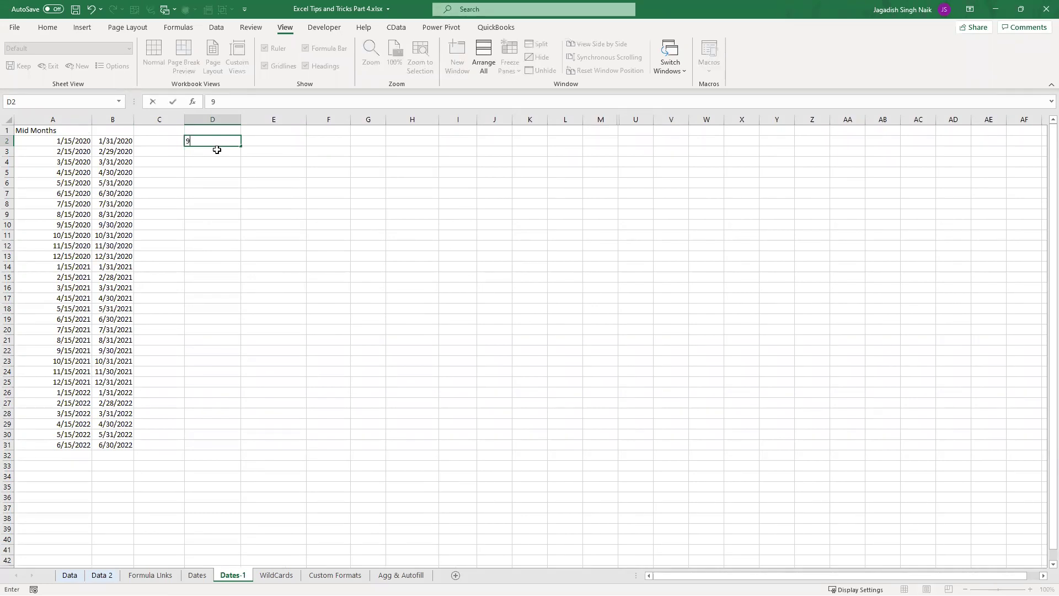
{"action": "type", "text": "/20/2021"}
{"action": "key", "text": "Return"}
{"action": "left_click", "coordinate": [226, 141]}
{"action": "left_click_drag", "start_coordinate": [240, 147], "coordinate": [217, 277]}
{"action": "scroll", "coordinate": [244, 404], "scroll_direction": "up", "scroll_amount": 12}
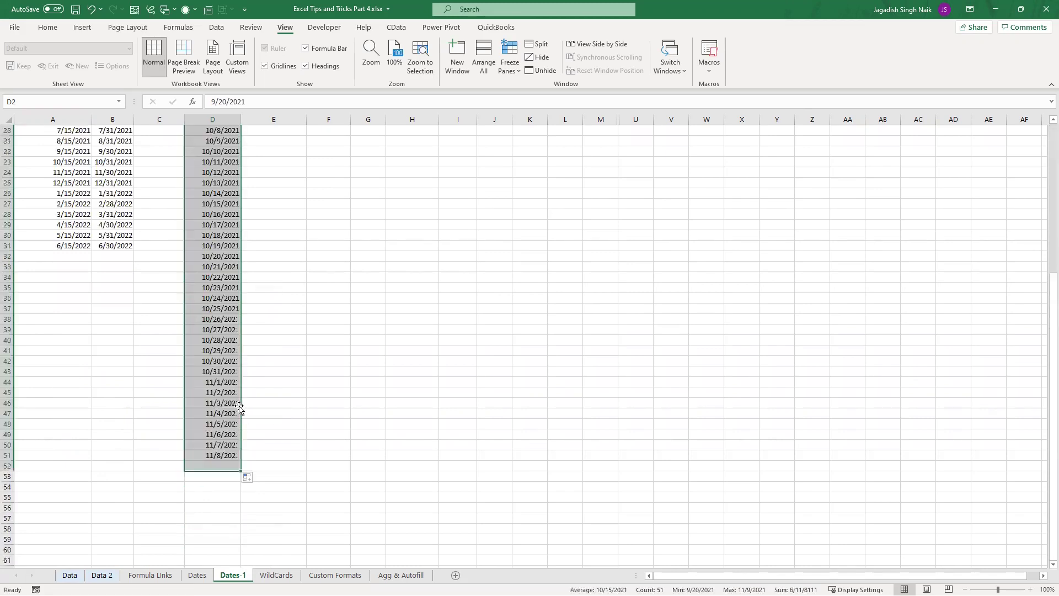
{"action": "left_click", "coordinate": [276, 172]}
{"action": "left_click", "coordinate": [270, 143]}
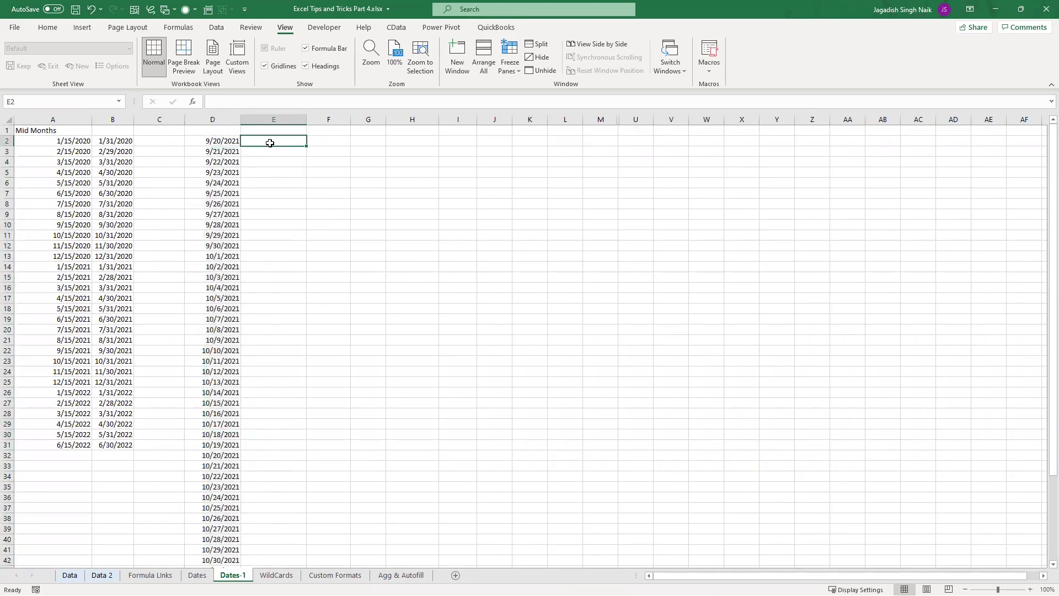
Step: Review the daily dates filled in column D, starting from D2
{"action": "mouse_move", "coordinate": [226, 141]}
{"action": "left_mouse_down"}
{"action": "mouse_move", "coordinate": [210, 142]}
{"action": "mouse_move", "coordinate": [189, 356]}
{"action": "mouse_move", "coordinate": [216, 403]}
{"action": "mouse_move", "coordinate": [215, 145]}
{"action": "left_mouse_up"}
{"action": "left_click", "coordinate": [257, 141]}
{"action": "left_click", "coordinate": [225, 142]}
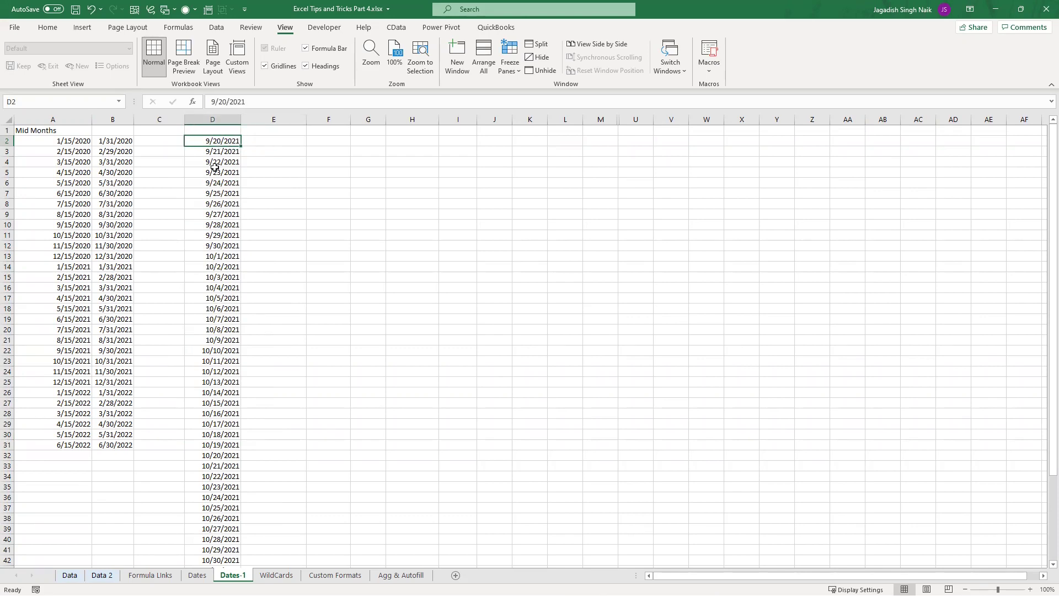
{"action": "left_click_drag", "start_coordinate": [229, 142], "coordinate": [228, 228]}
{"action": "left_click", "coordinate": [255, 162]}
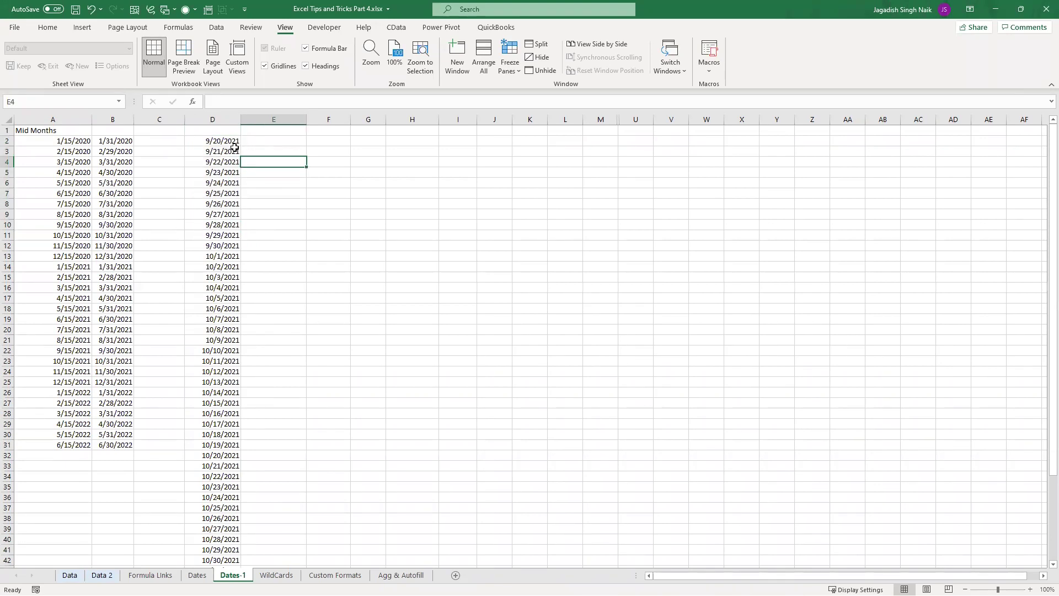
{"action": "left_click_drag", "start_coordinate": [226, 144], "coordinate": [209, 335]}
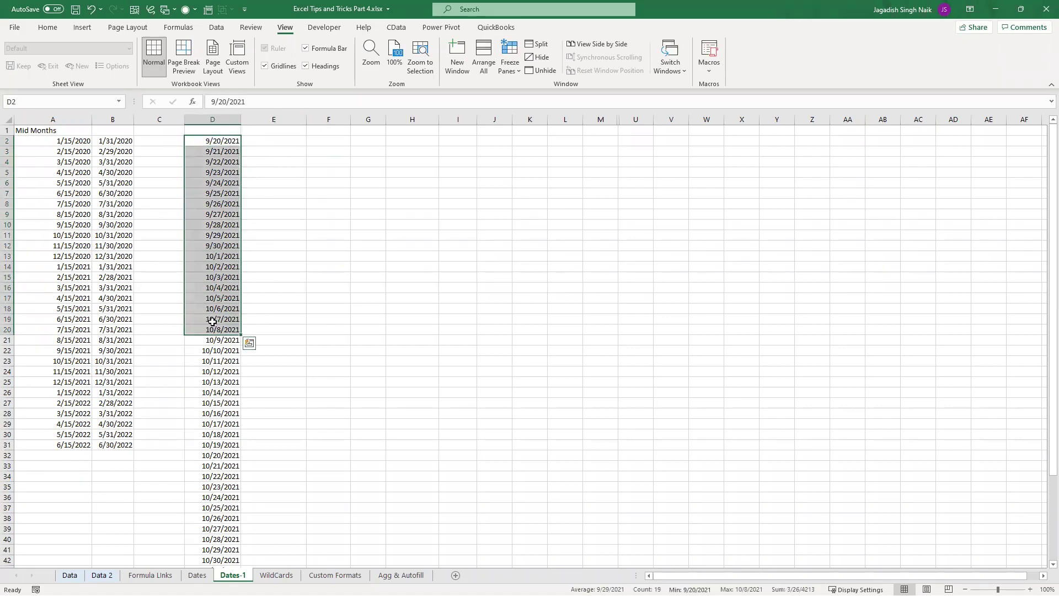
{"action": "left_click", "coordinate": [225, 214]}
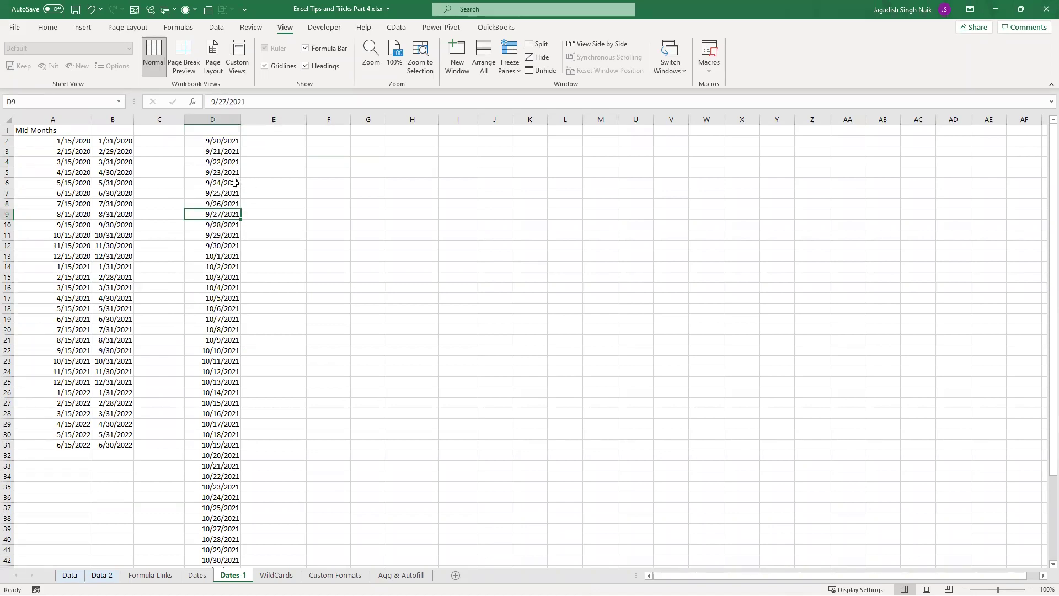
{"action": "left_click", "coordinate": [257, 141]}
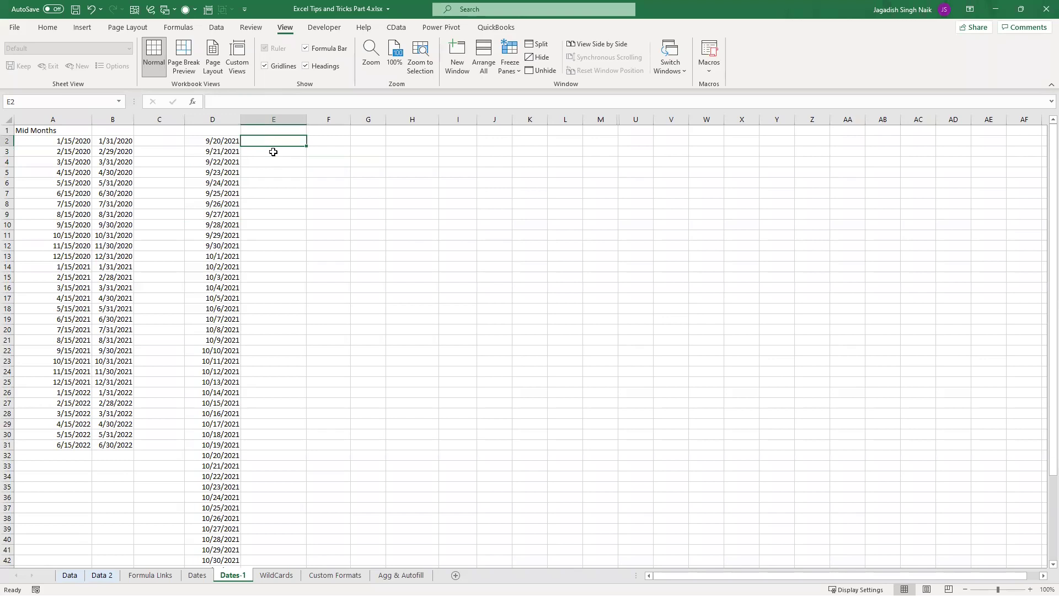
{"action": "type", "text": "="}
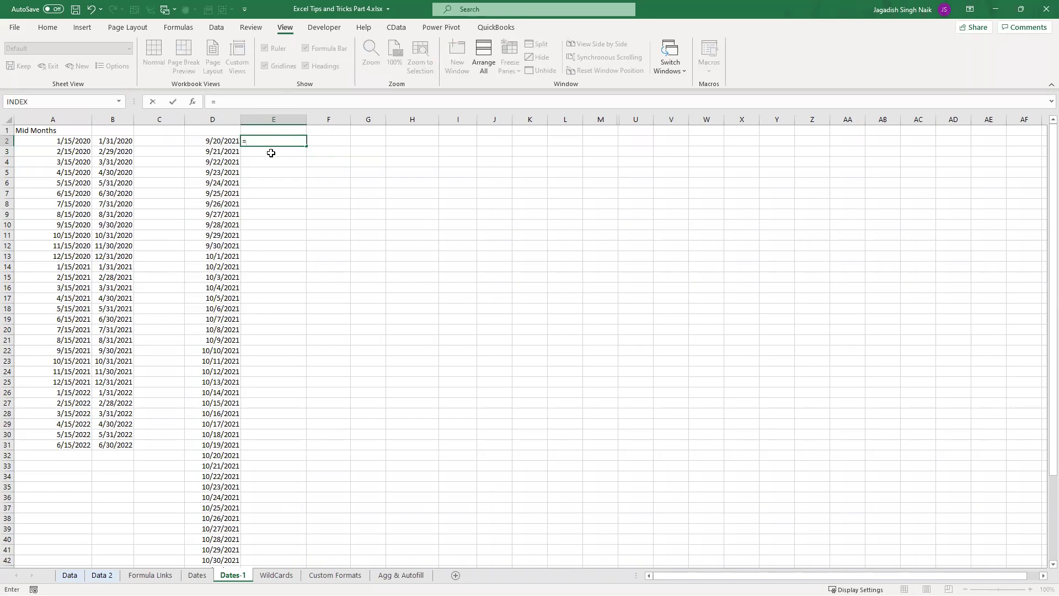
{"action": "left_click", "coordinate": [223, 142]}
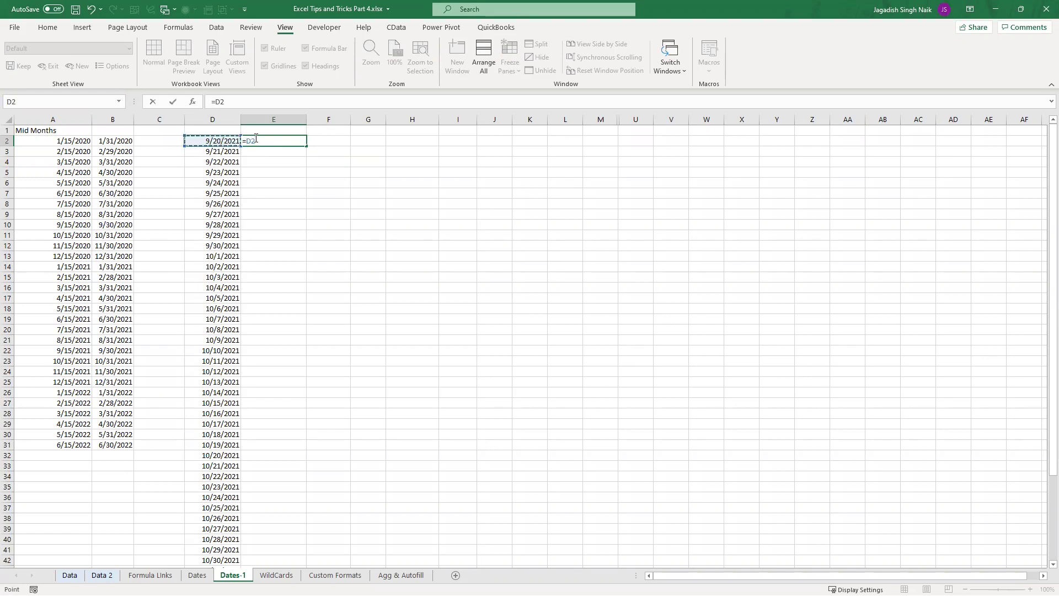
{"action": "key", "text": "BackSpace"}
{"action": "key", "text": "BackSpace"}
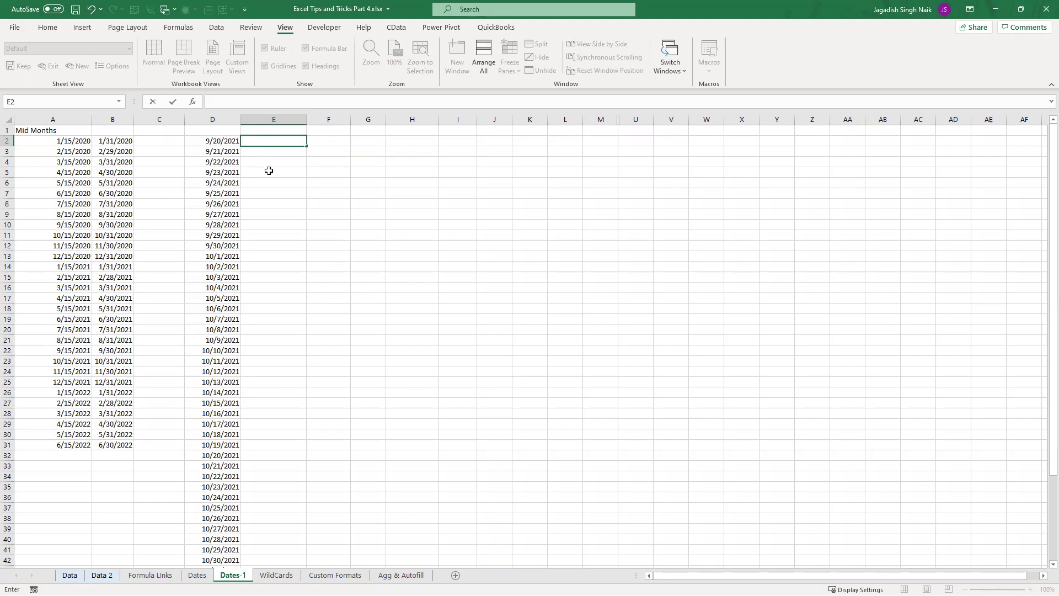
{"action": "key", "text": "Escape"}
Step: Enter =D2 in E2 and fill the formula down alongside the dates to E52
{"action": "left_click", "coordinate": [223, 143]}
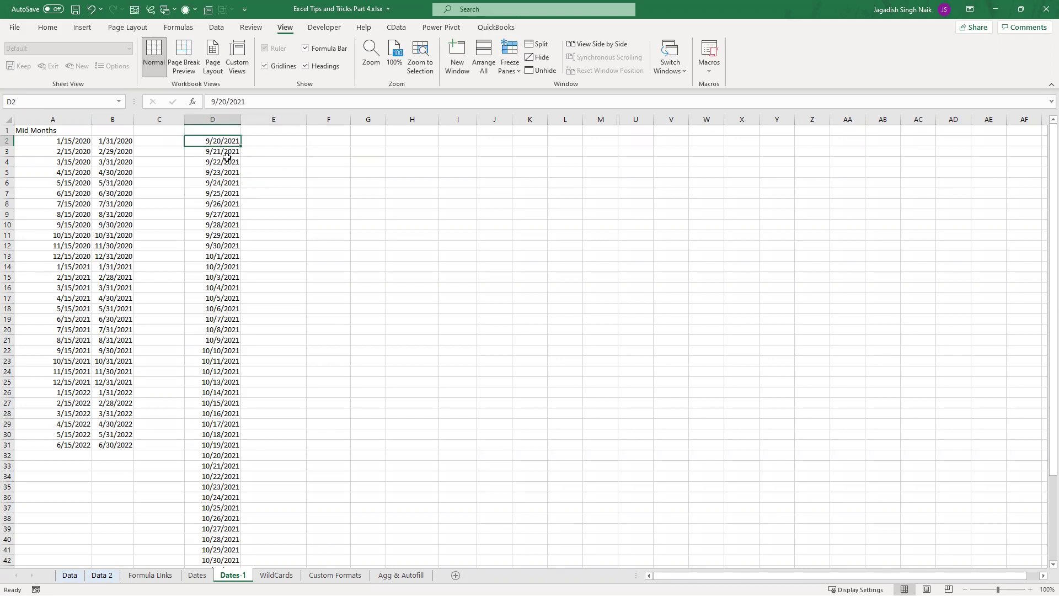
{"action": "scroll", "coordinate": [230, 241], "scroll_direction": "down", "scroll_amount": 4}
{"action": "scroll", "coordinate": [230, 241], "scroll_direction": "up", "scroll_amount": 4}
{"action": "left_click", "coordinate": [259, 139]}
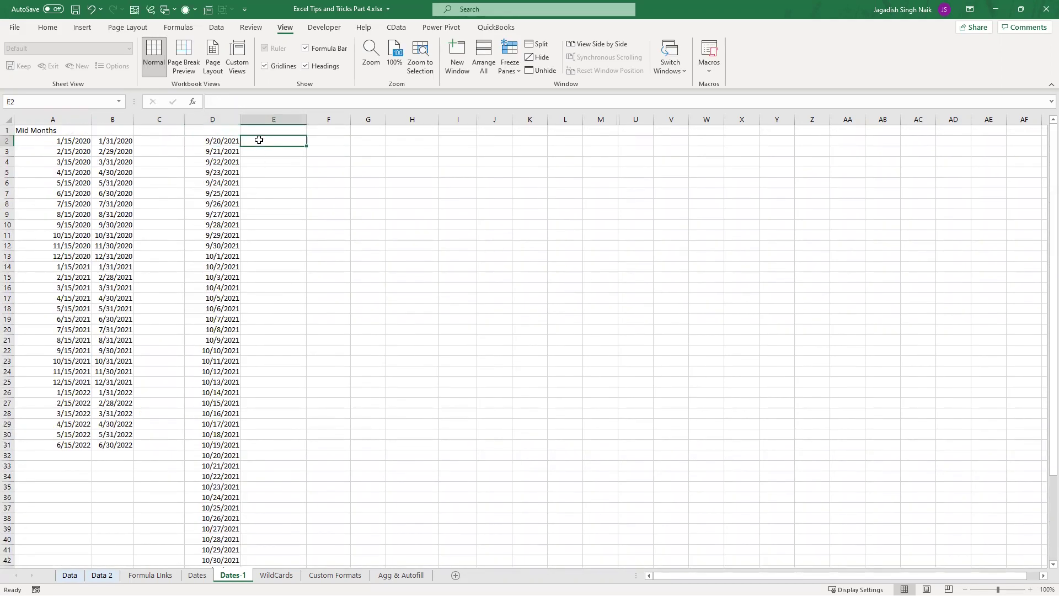
{"action": "type", "text": "="}
{"action": "left_click", "coordinate": [202, 142]}
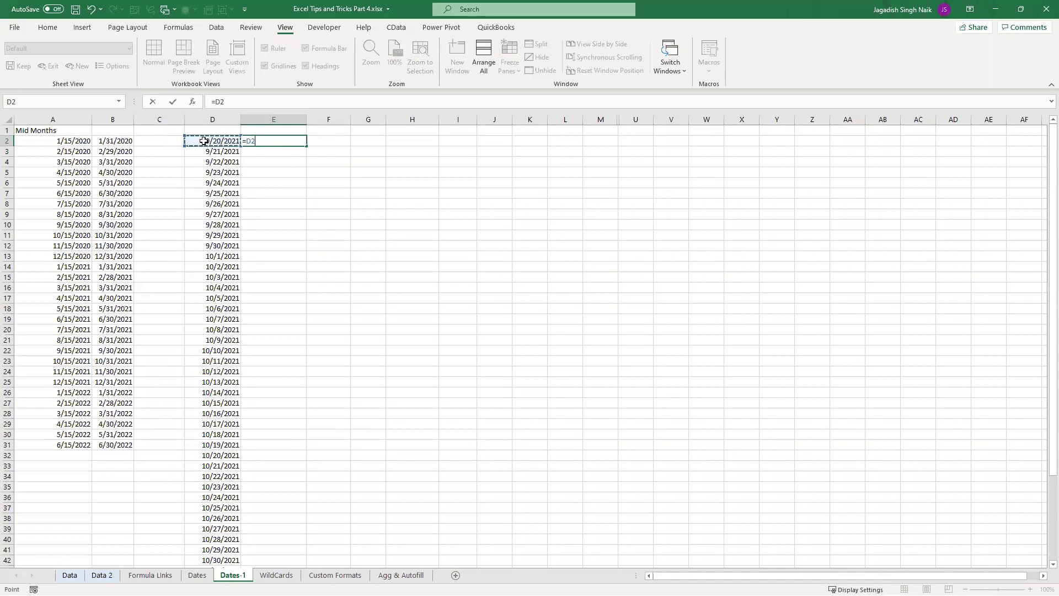
{"action": "key", "text": "Return"}
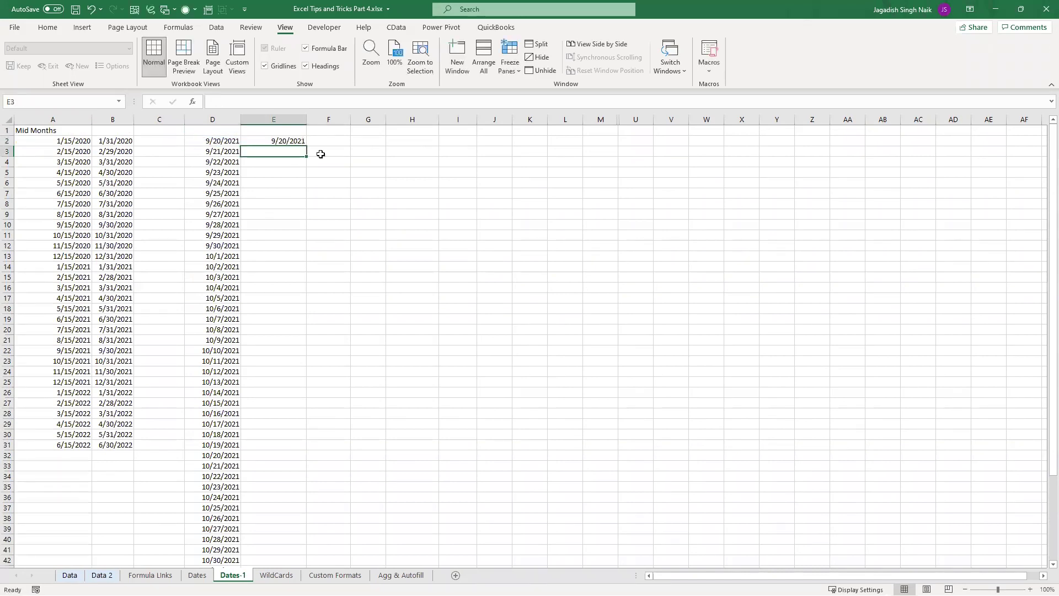
{"action": "left_click", "coordinate": [288, 143]}
{"action": "double_click", "coordinate": [306, 146]}
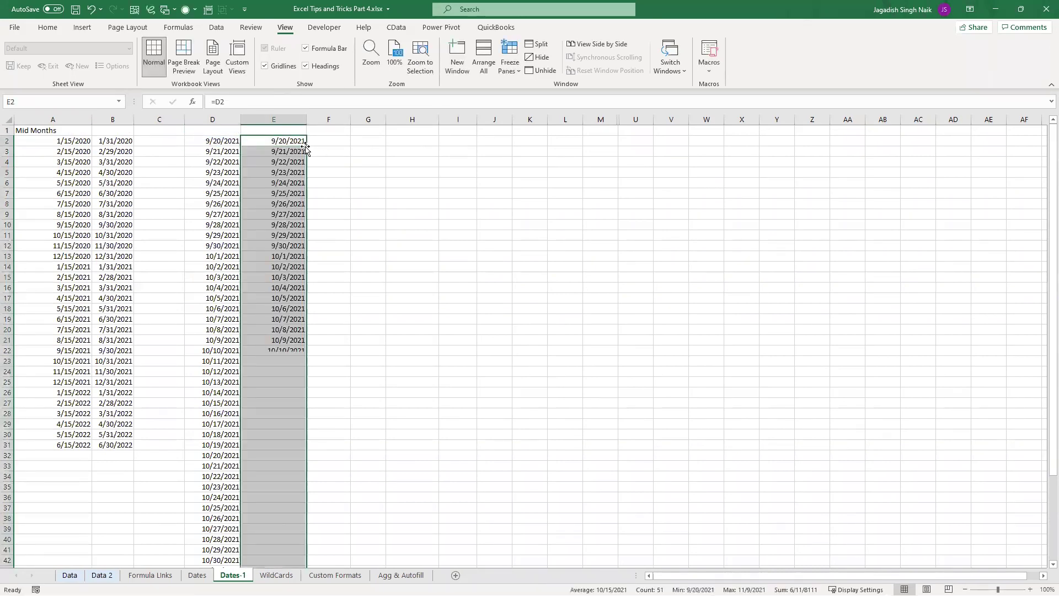
{"action": "left_click", "coordinate": [366, 216]}
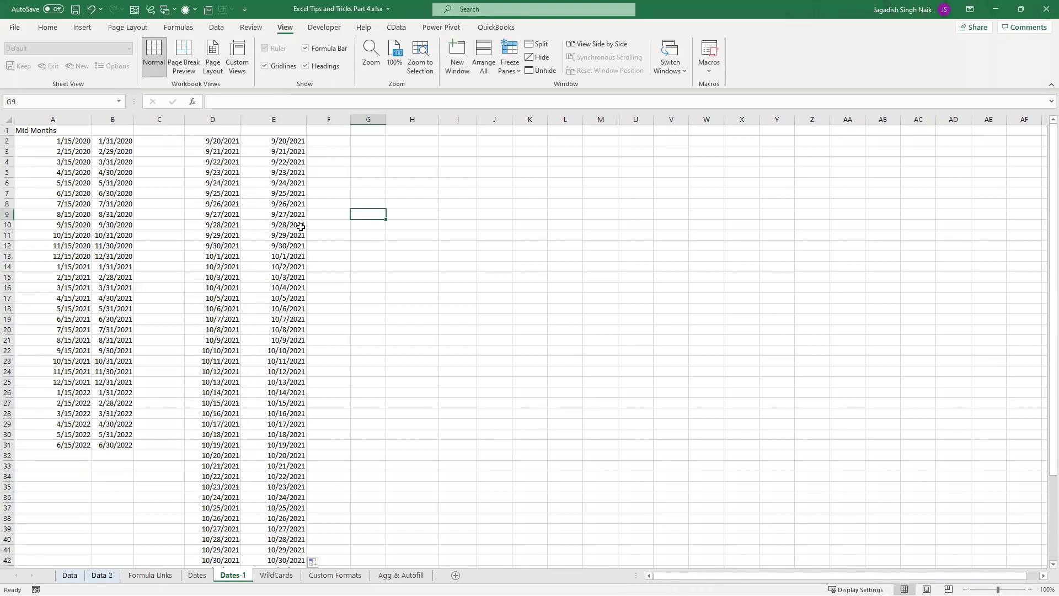
Step: Apply the custom number format dddd to the linked dates in E2:E52
{"action": "left_click", "coordinate": [285, 143]}
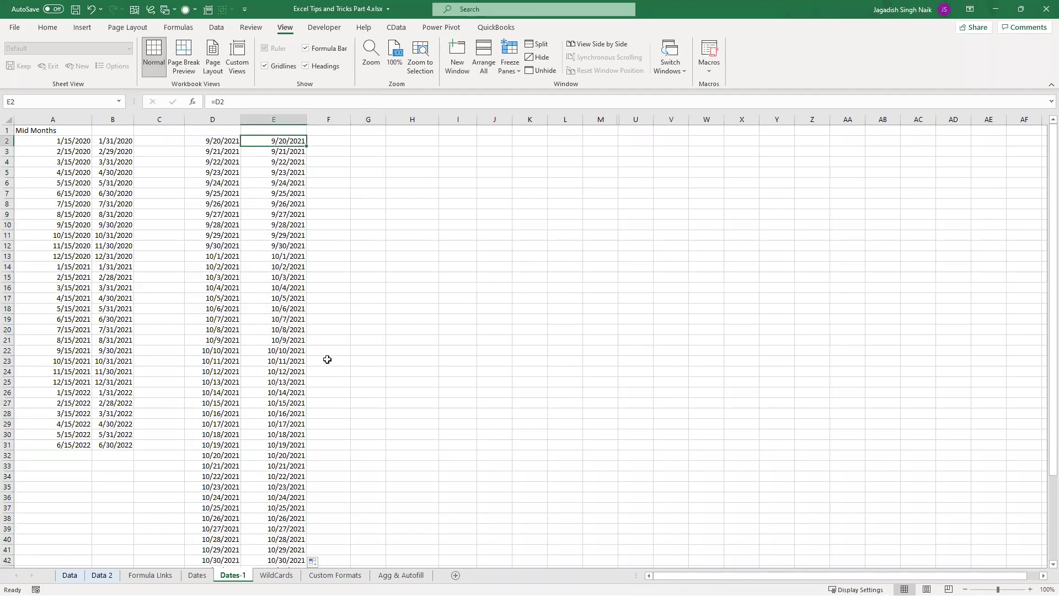
{"action": "scroll", "coordinate": [326, 359], "scroll_direction": "down", "scroll_amount": 7}
{"action": "left_click", "coordinate": [303, 445], "text": "shift"}
{"action": "scroll", "coordinate": [278, 344], "scroll_direction": "up", "scroll_amount": 7}
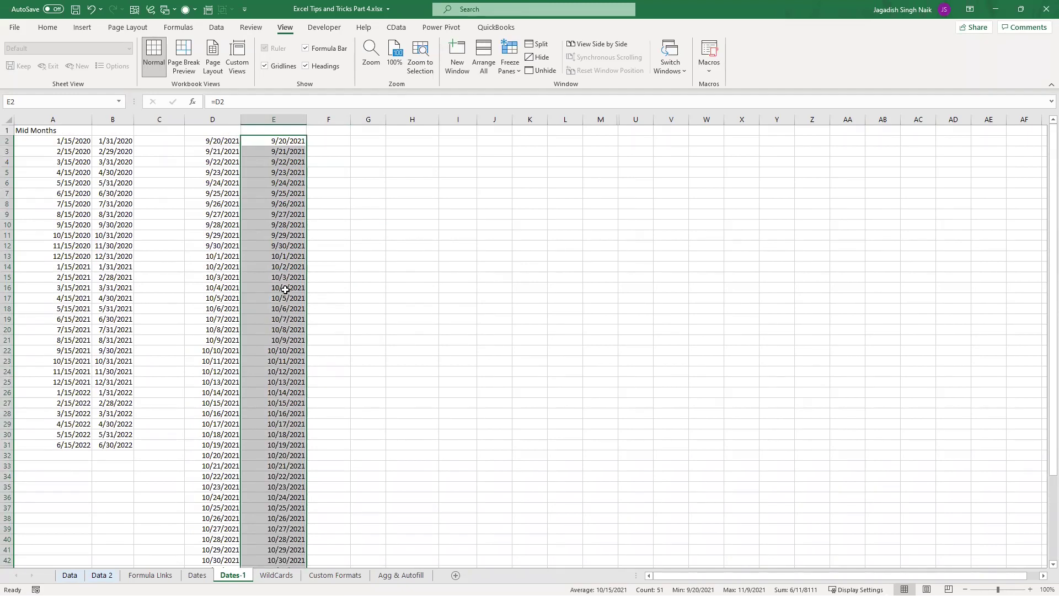
{"action": "left_click", "coordinate": [290, 246]}
{"action": "left_click", "coordinate": [298, 140]}
{"action": "scroll", "coordinate": [343, 367], "scroll_direction": "down", "scroll_amount": 7}
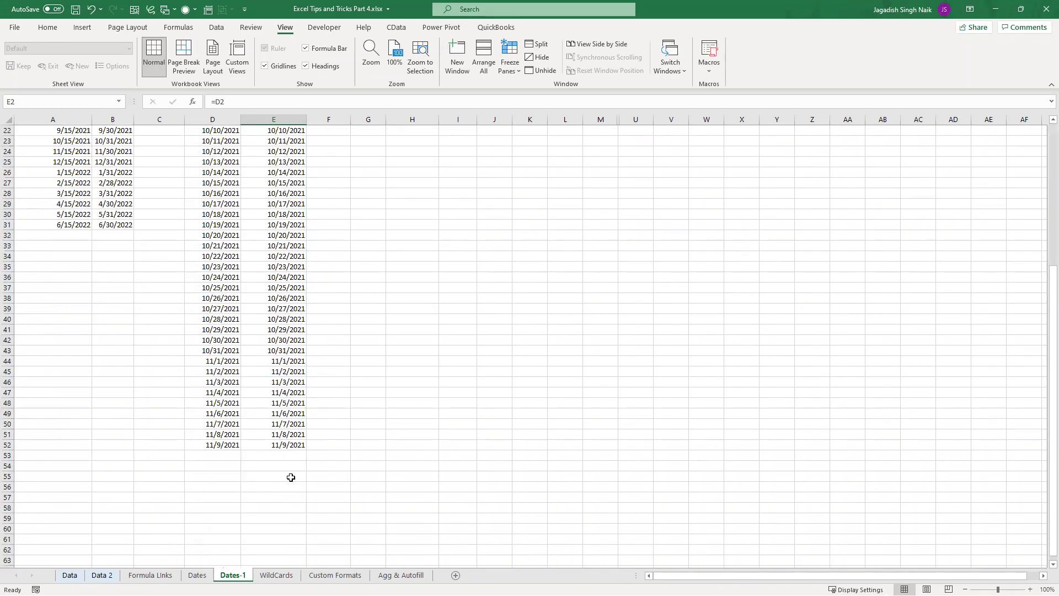
{"action": "left_click", "coordinate": [288, 443], "text": "shift"}
{"action": "scroll", "coordinate": [472, 286], "scroll_direction": "up", "scroll_amount": 7}
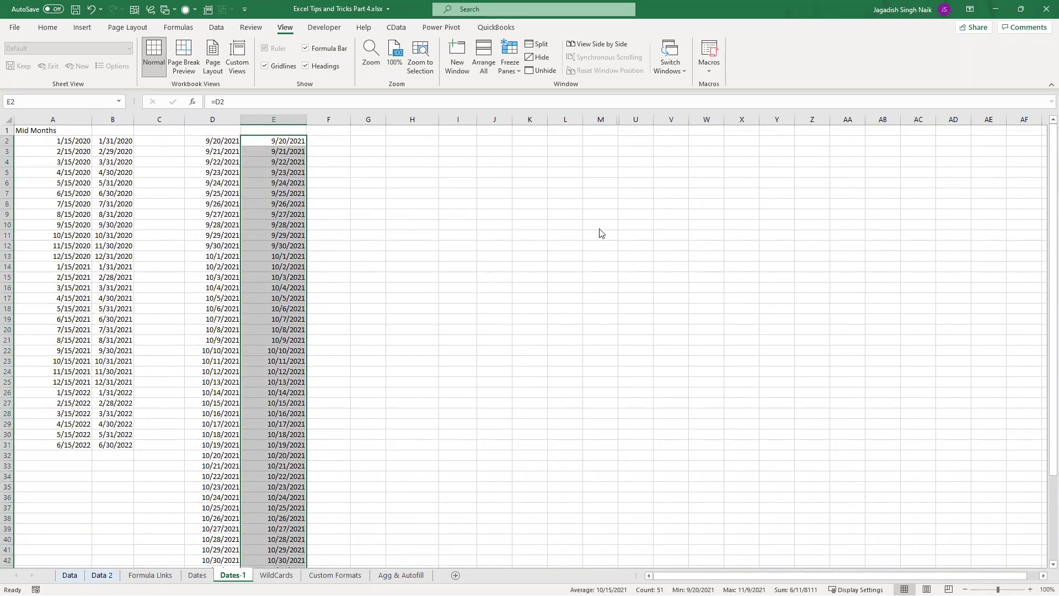
{"action": "key", "text": "ctrl+1"}
{"action": "left_click", "coordinate": [522, 277]}
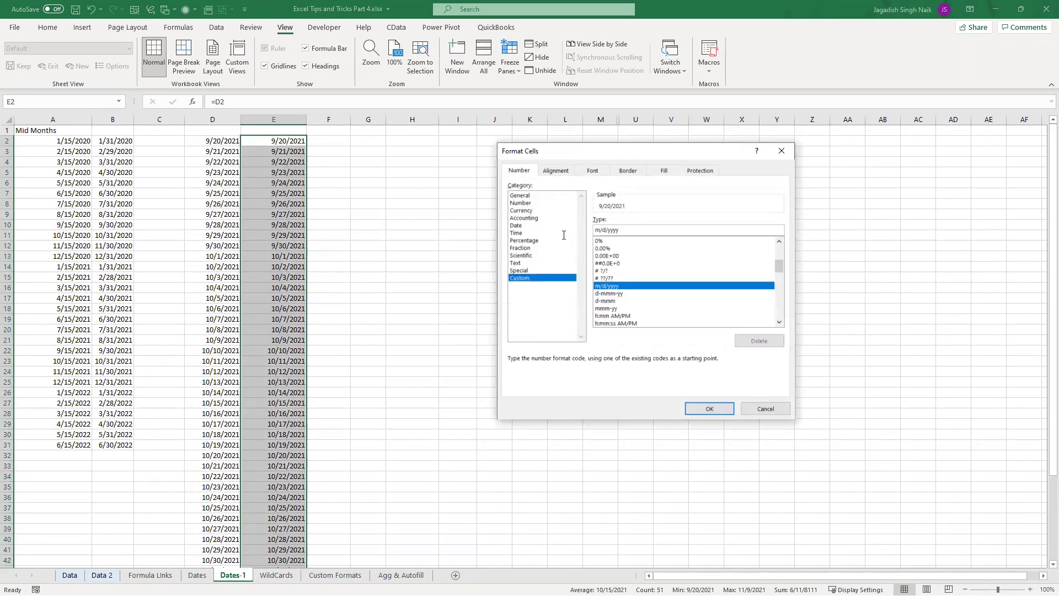
{"action": "key", "text": "BackSpace"}
{"action": "key", "text": "BackSpace"}
{"action": "key", "text": "BackSpace"}
{"action": "key", "text": "BackSpace"}
{"action": "key", "text": "BackSpace"}
{"action": "key", "text": "BackSpace"}
{"action": "key", "text": "BackSpace"}
{"action": "key", "text": "BackSpace"}
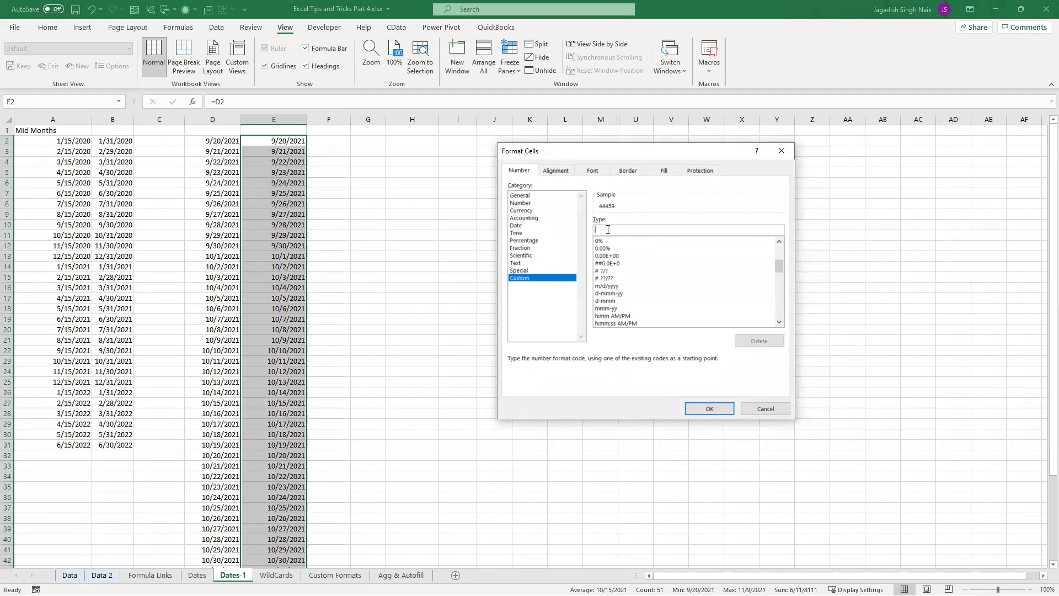
{"action": "type", "text": "dddd"}
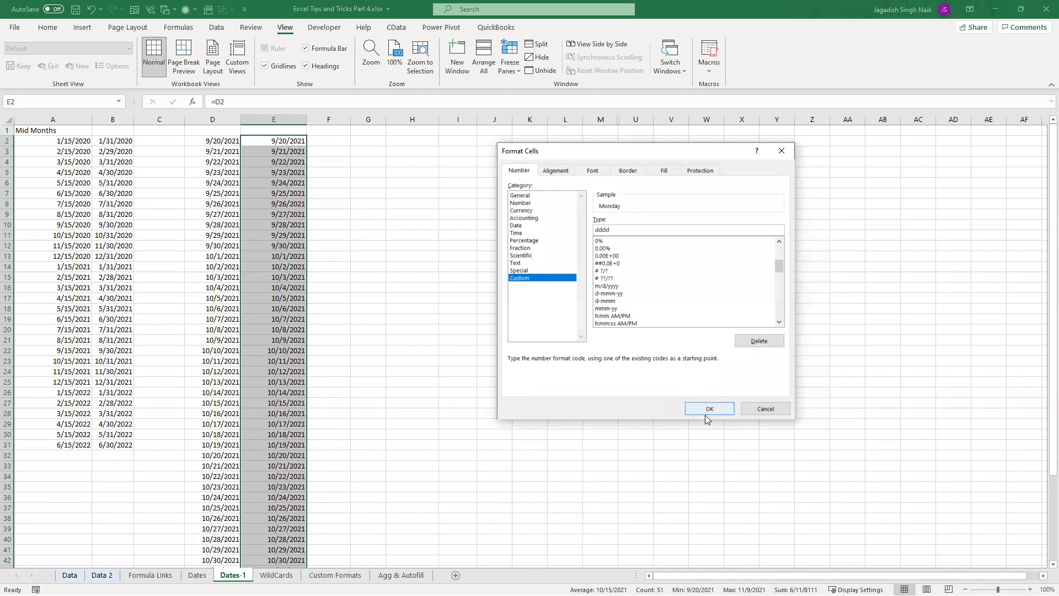
{"action": "key", "text": "Return"}
Step: Review the weekday names in column E against the dates, and undo the dddd format
{"action": "left_click", "coordinate": [287, 193]}
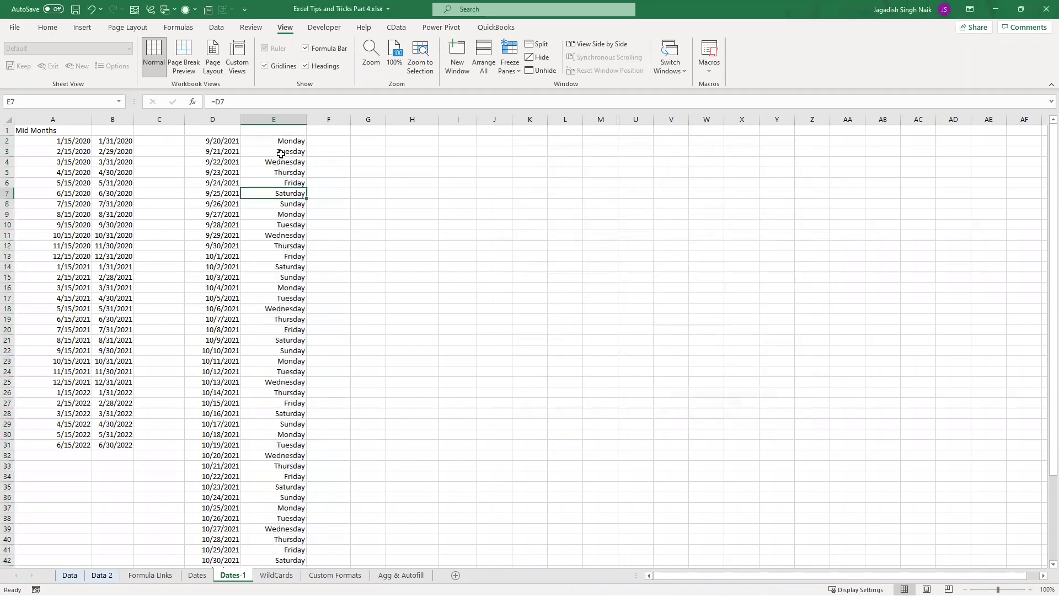
{"action": "left_click_drag", "start_coordinate": [280, 152], "coordinate": [274, 434]}
{"action": "left_click", "coordinate": [278, 207]}
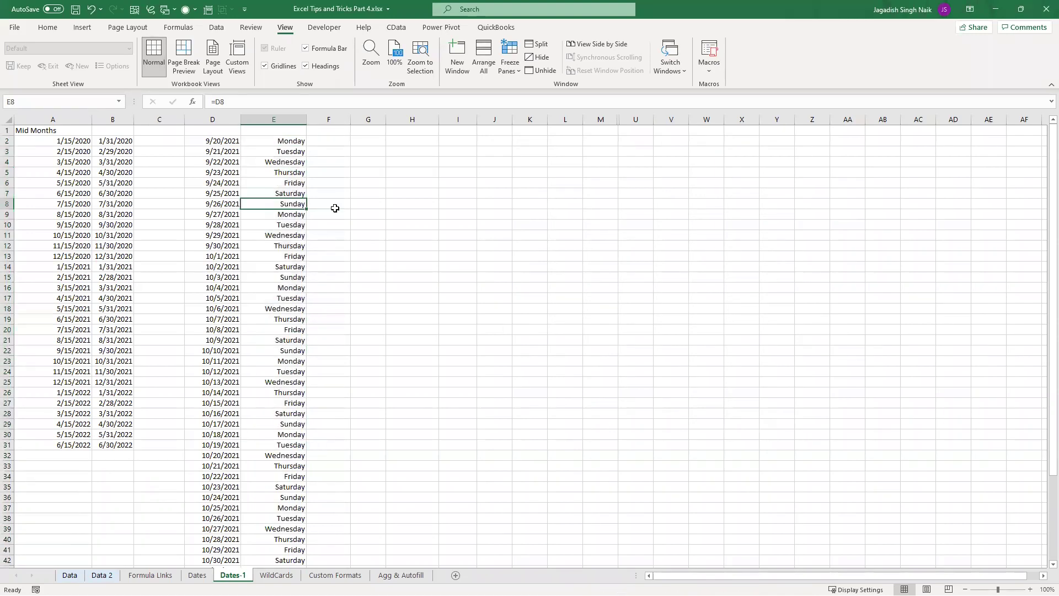
{"action": "left_click", "coordinate": [331, 205]}
{"action": "left_click_drag", "start_coordinate": [284, 143], "coordinate": [283, 342]}
{"action": "left_click", "coordinate": [270, 265]}
{"action": "left_click", "coordinate": [278, 214]}
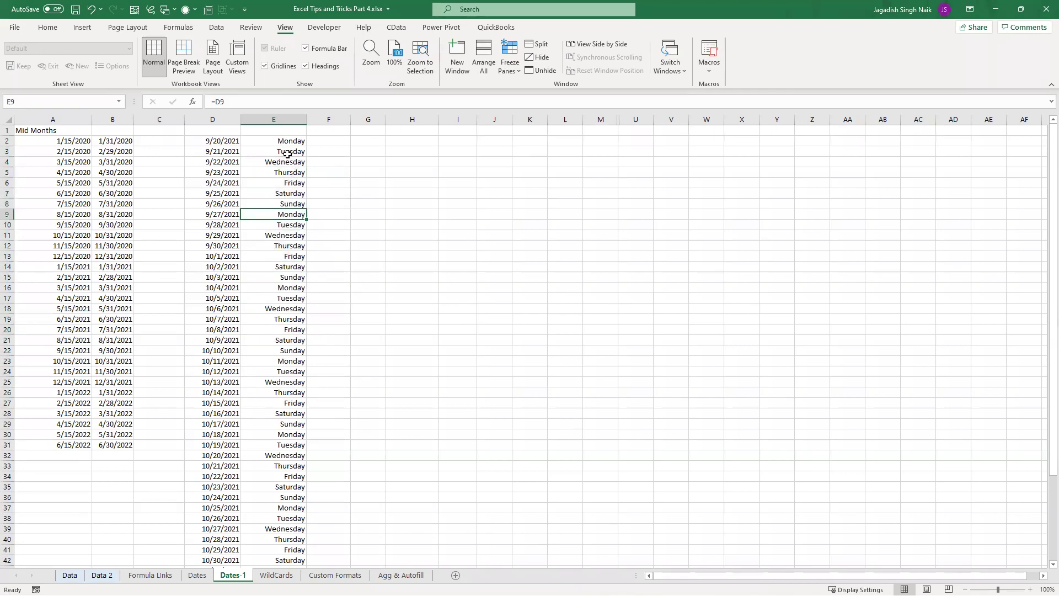
{"action": "key", "text": "ctrl+z"}
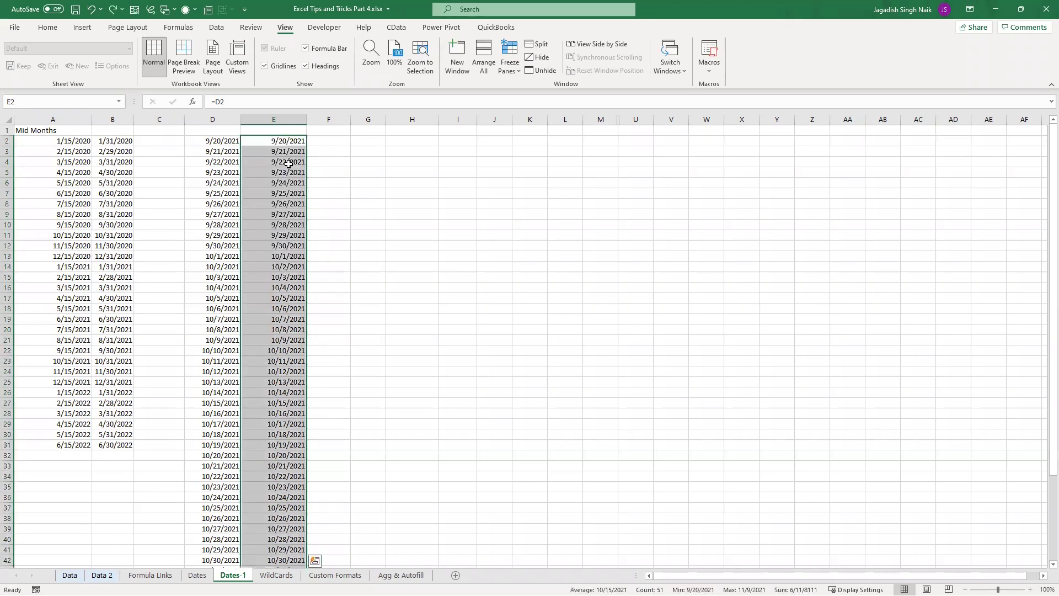
Step: Convert the formulas in E2:E52 to static values in place
{"action": "mouse_move", "coordinate": [306, 204]}
{"action": "left_mouse_down"}
{"action": "mouse_move", "coordinate": [324, 208]}
{"action": "mouse_move", "coordinate": [301, 208]}
{"action": "left_mouse_up"}
{"action": "left_click", "coordinate": [373, 251]}
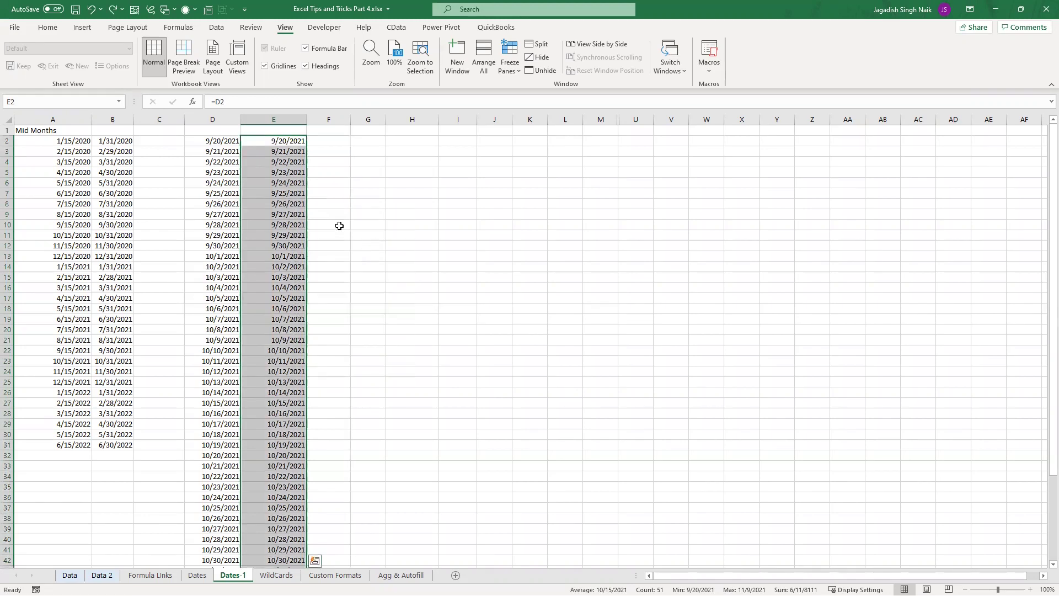
{"action": "left_click", "coordinate": [286, 172]}
Step: Format the static dates in E2:E52 with the custom number format dddd and check the underlying cell values
{"action": "left_click", "coordinate": [286, 143]}
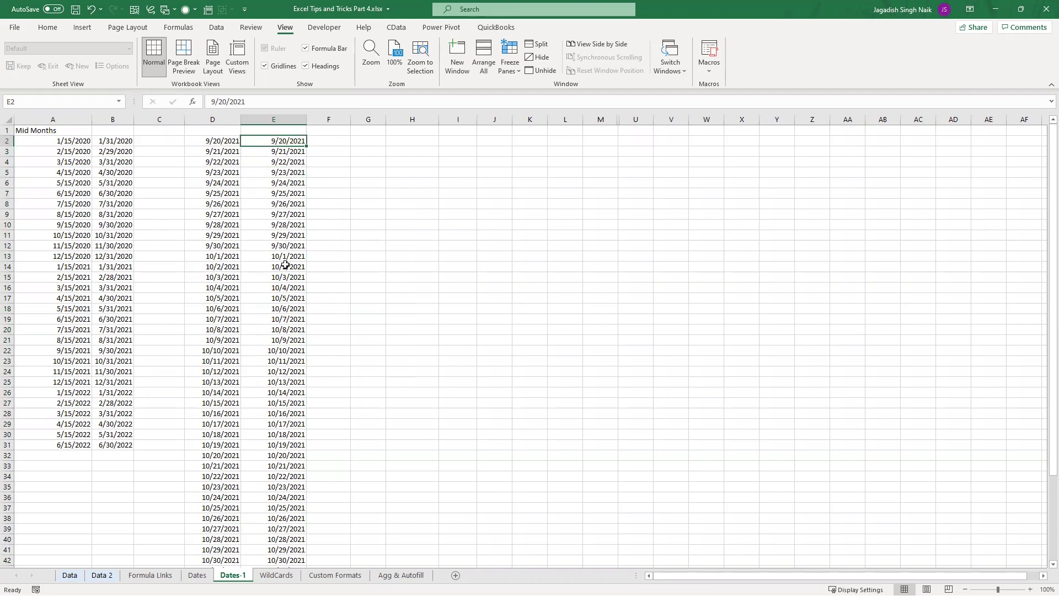
{"action": "scroll", "coordinate": [284, 330], "scroll_direction": "down", "scroll_amount": 6}
{"action": "left_click", "coordinate": [290, 472], "text": "shift"}
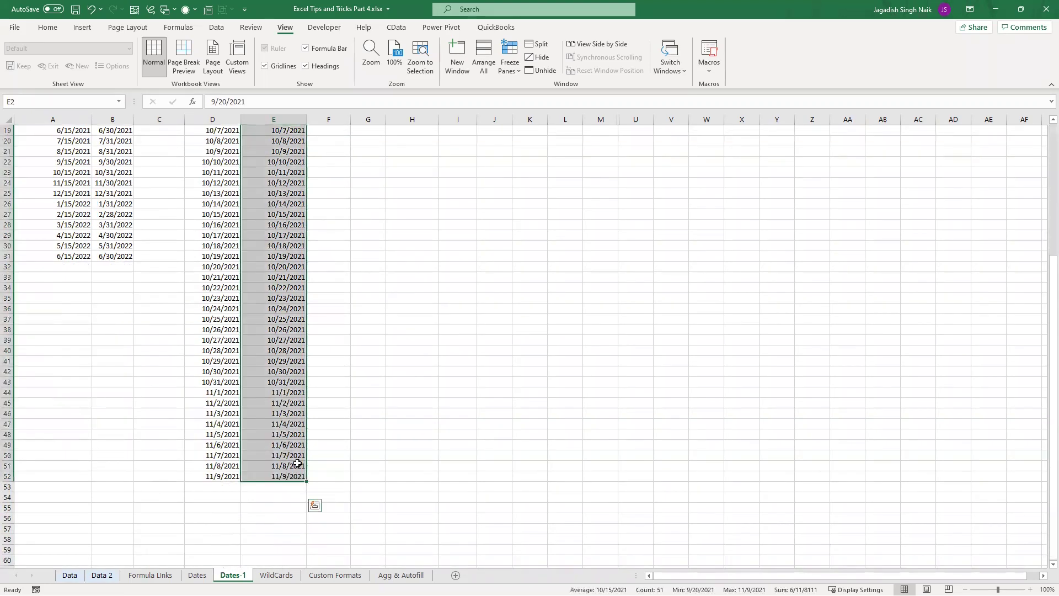
{"action": "scroll", "coordinate": [503, 418], "scroll_direction": "up", "scroll_amount": 6}
{"action": "key", "text": "ctrl+1"}
{"action": "left_click", "coordinate": [513, 278]}
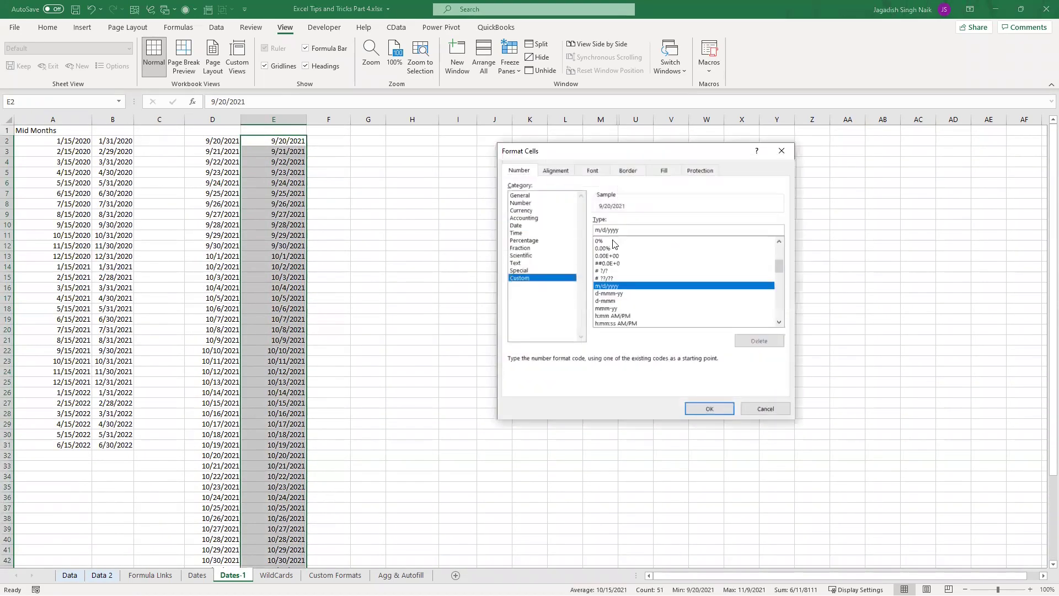
{"action": "left_click_drag", "start_coordinate": [620, 231], "coordinate": [567, 233]}
{"action": "type", "text": "dddd"}
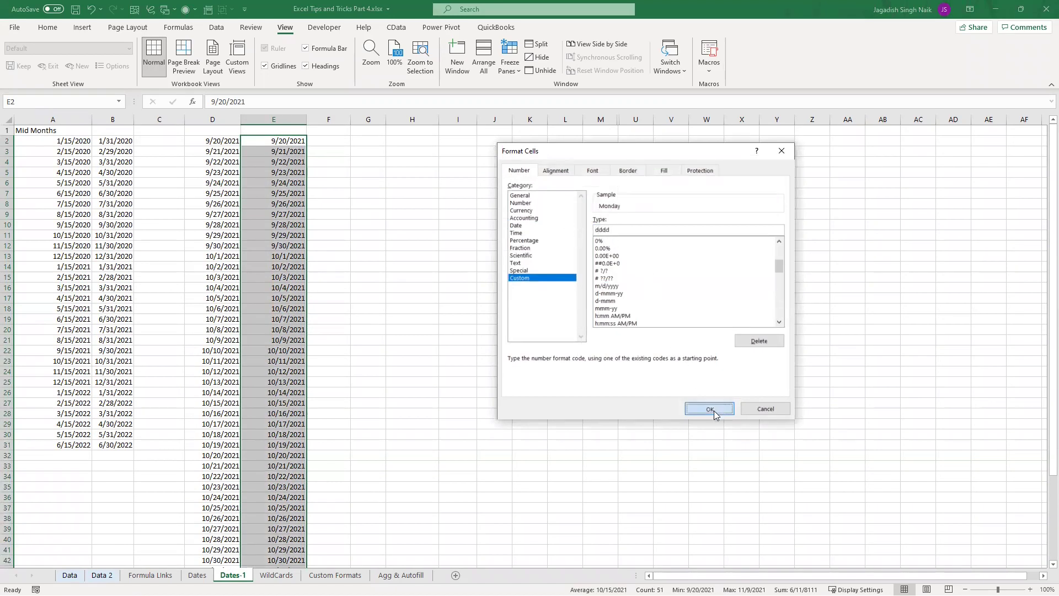
{"action": "left_click", "coordinate": [713, 410]}
{"action": "left_click", "coordinate": [329, 235]}
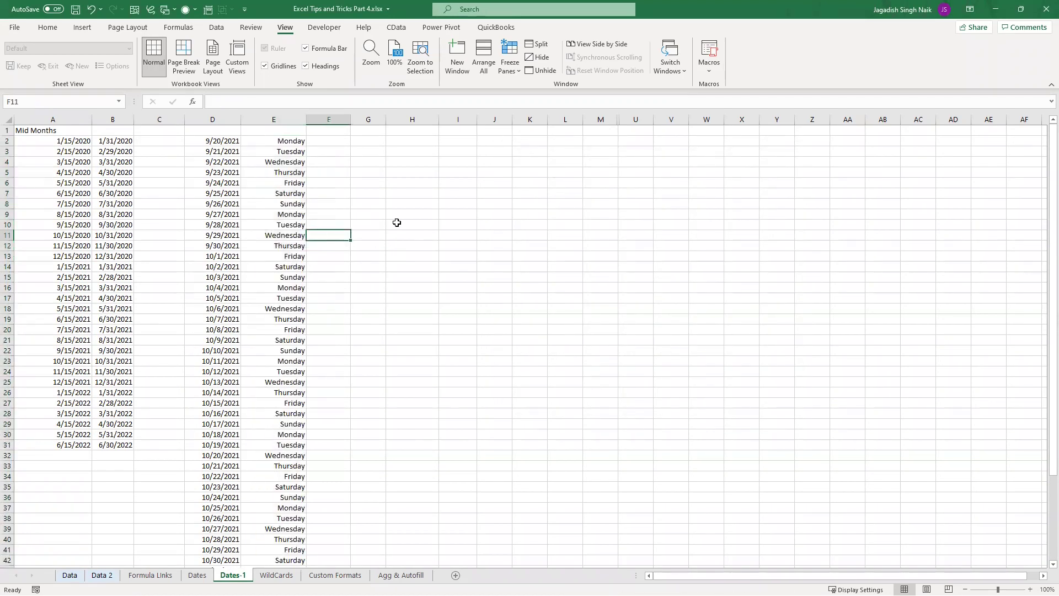
{"action": "left_click", "coordinate": [287, 143]}
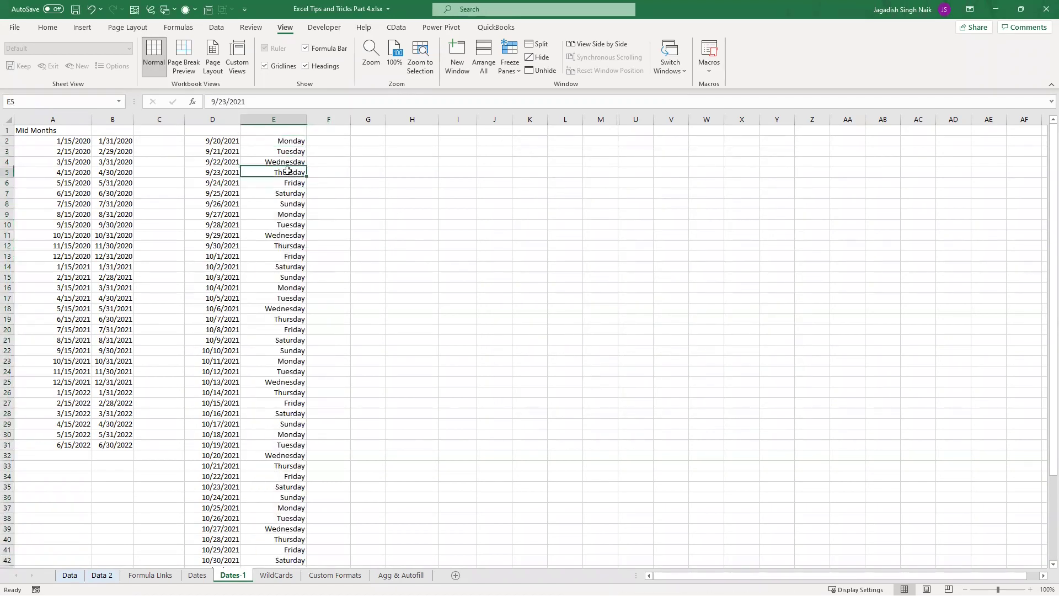
Step: Check the underlying date values behind the weekday names in column E, starting at E2
{"action": "left_click_drag", "start_coordinate": [248, 102], "coordinate": [211, 101]}
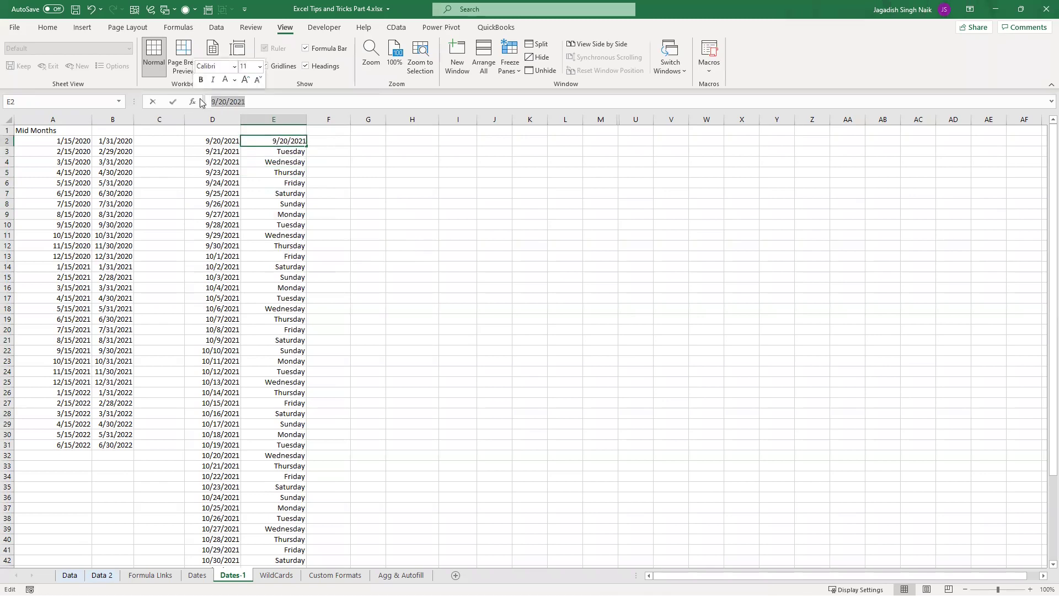
{"action": "key", "text": "Escape"}
{"action": "key", "text": "Down"}
{"action": "key", "text": "Down"}
{"action": "key", "text": "Down"}
{"action": "key", "text": "Down"}
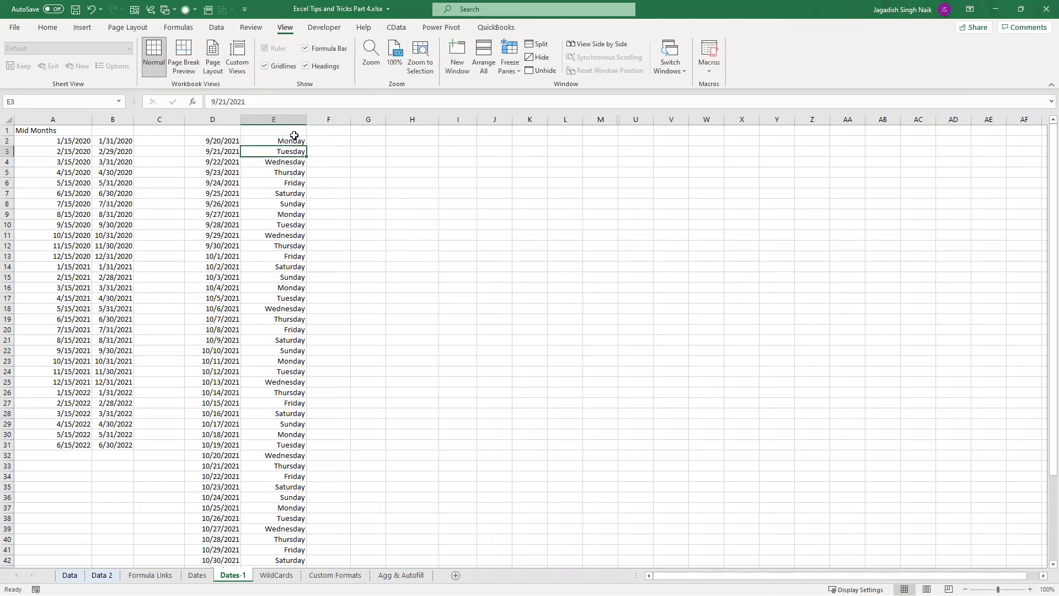
{"action": "key", "text": "Down"}
{"action": "key", "text": "Down"}
{"action": "key", "text": "Down"}
{"action": "key", "text": "Down"}
{"action": "key", "text": "Down"}
{"action": "key", "text": "Down"}
{"action": "key", "text": "Down"}
Step: Turn on filtering for the dates and weekday names in columns D and E, and inspect the filter choices for column E
{"action": "left_click", "coordinate": [288, 127]}
{"action": "key", "text": "ctrl+shift+l"}
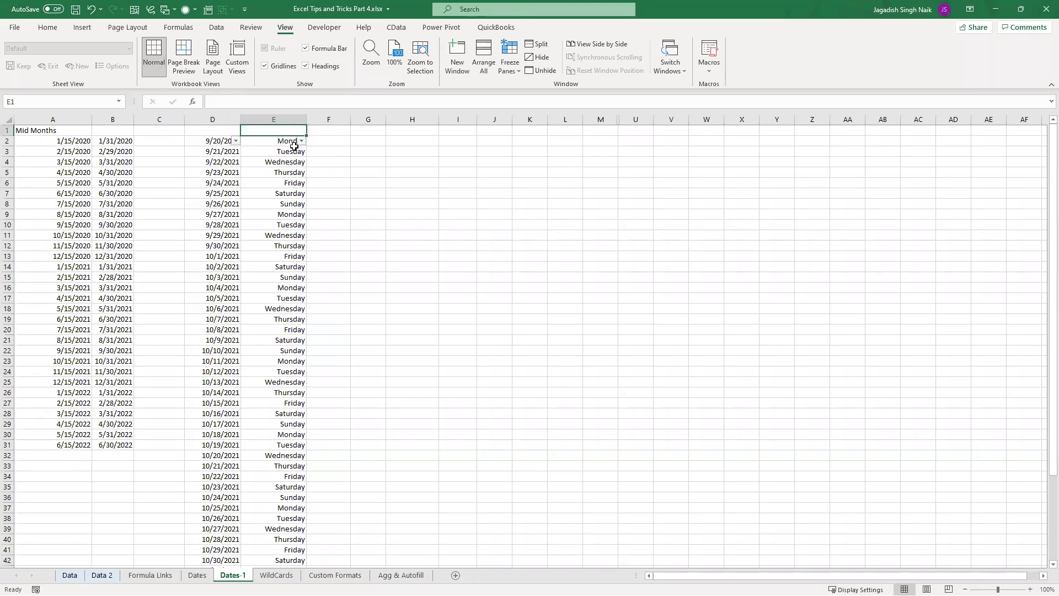
{"action": "left_click", "coordinate": [301, 141]}
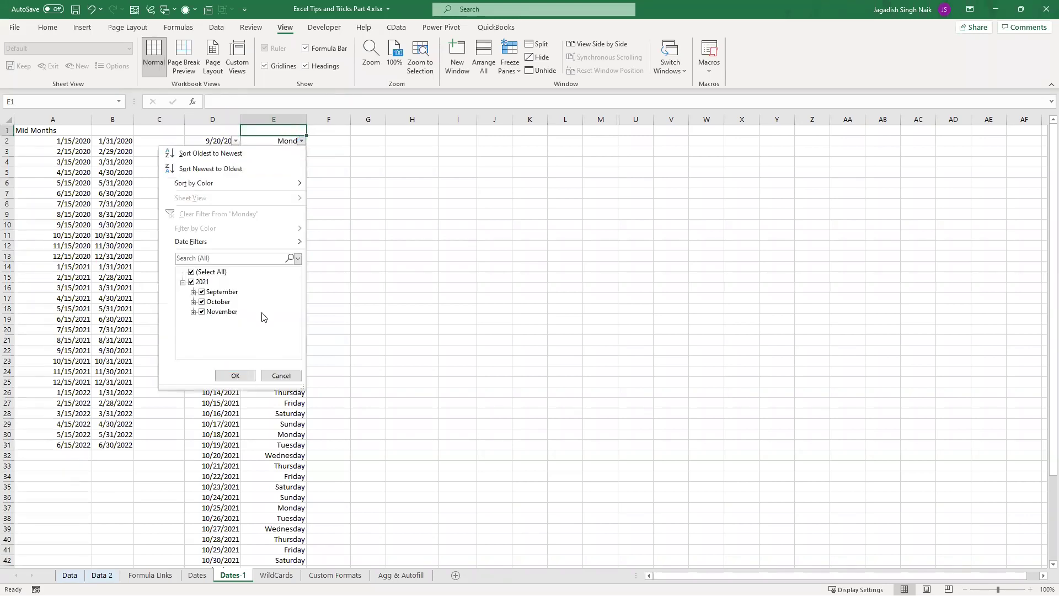
{"action": "left_click", "coordinate": [280, 380]}
Step: Review the weekday names in column E alongside the consecutive dates in column D
{"action": "left_click", "coordinate": [282, 184]}
{"action": "left_click", "coordinate": [281, 157]}
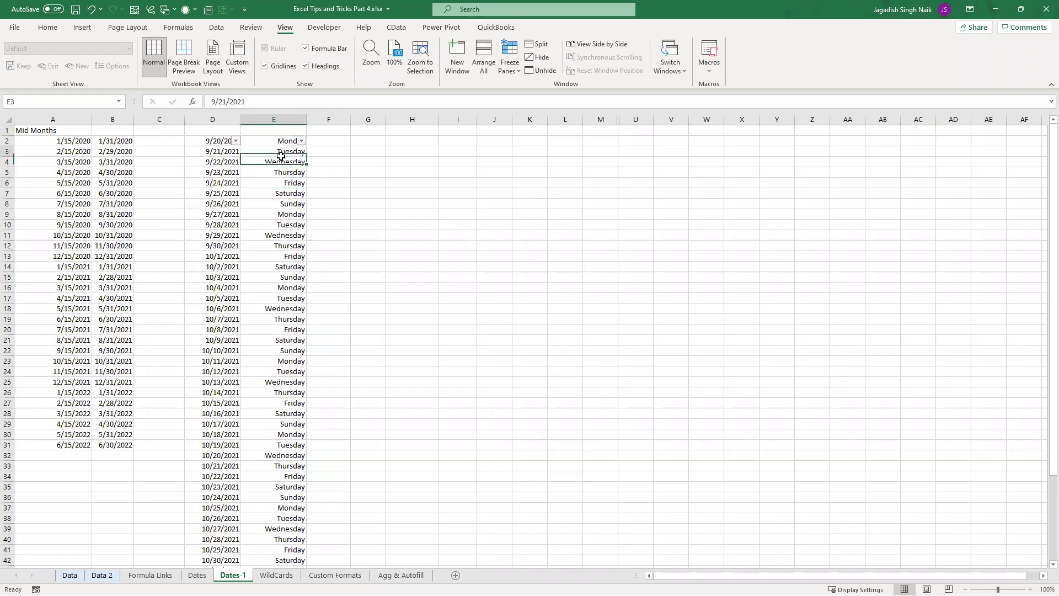
{"action": "left_click_drag", "start_coordinate": [281, 157], "coordinate": [283, 340]}
{"action": "left_click", "coordinate": [342, 266]}
{"action": "left_click", "coordinate": [275, 223]}
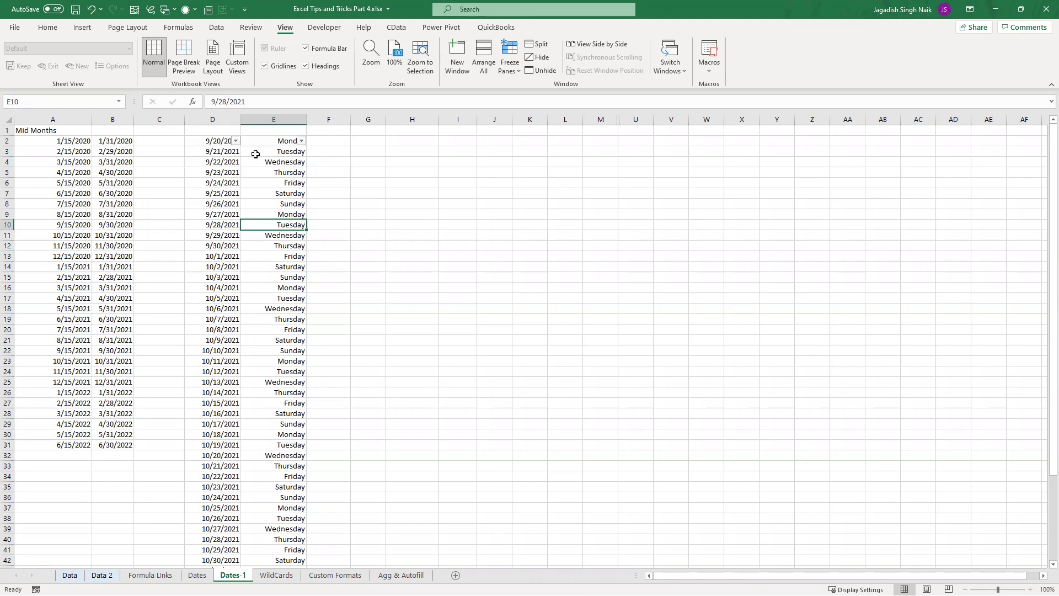
{"action": "left_click_drag", "start_coordinate": [219, 142], "coordinate": [209, 484]}
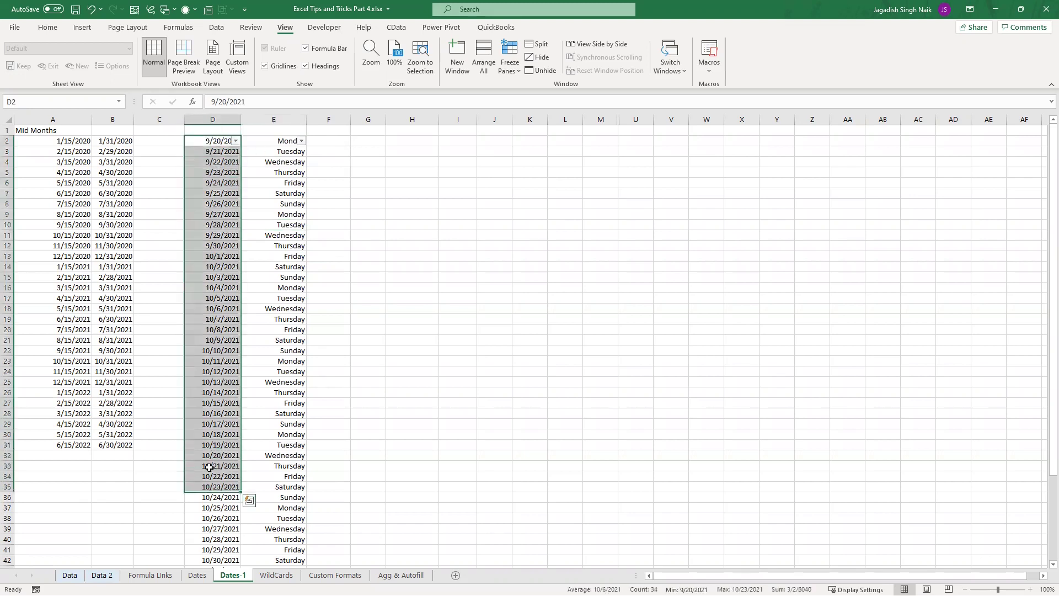
{"action": "left_click", "coordinate": [338, 144]}
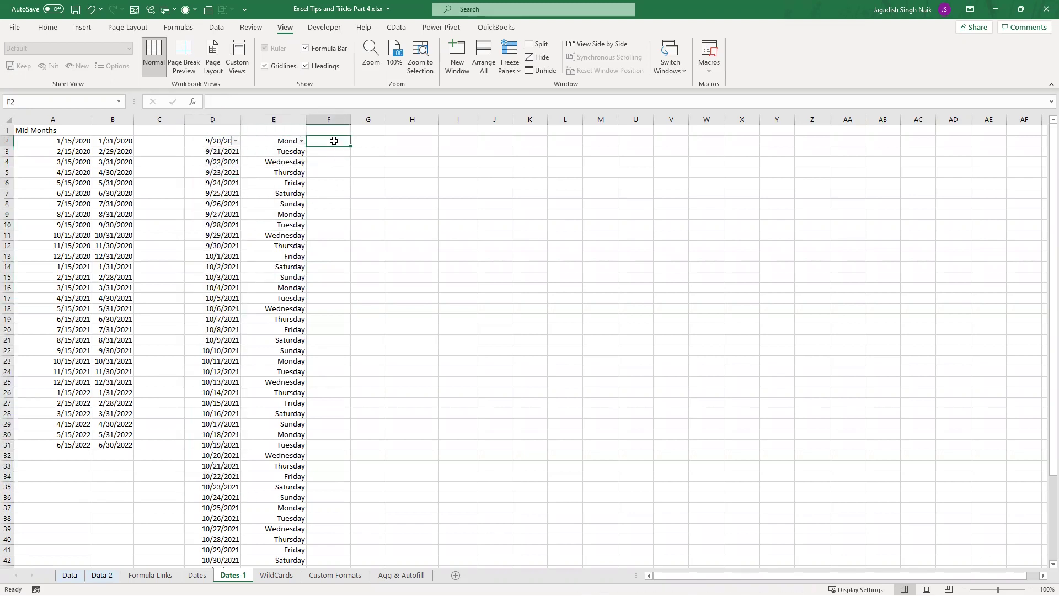
Step: Build a weekdays-only date series in G2:G33 starting from 9/20/2021, and widen column G to show the dates
{"action": "left_click", "coordinate": [363, 142]}
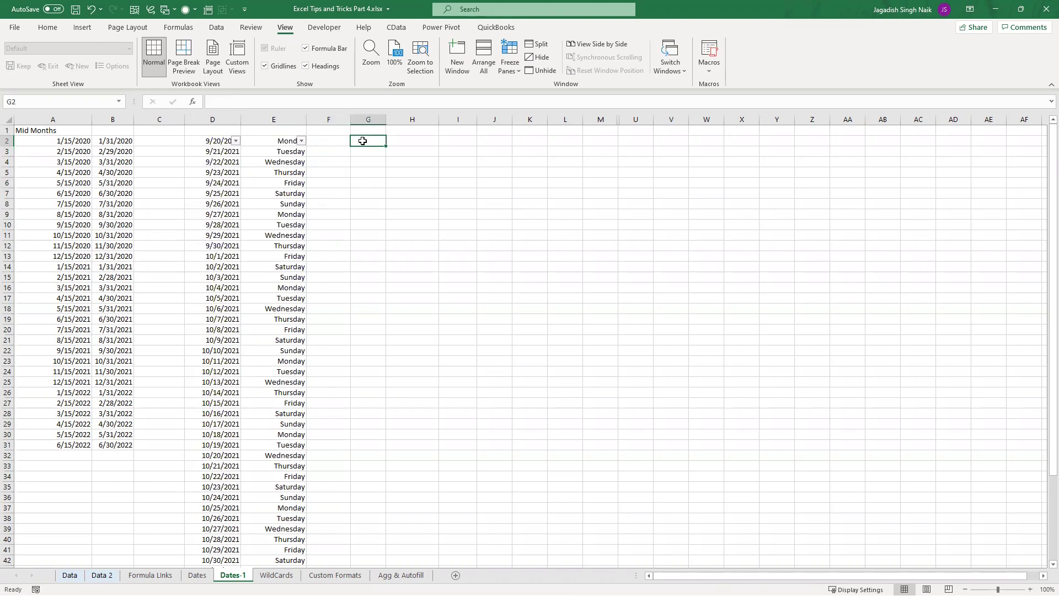
{"action": "type", "text": "9/20/2021"}
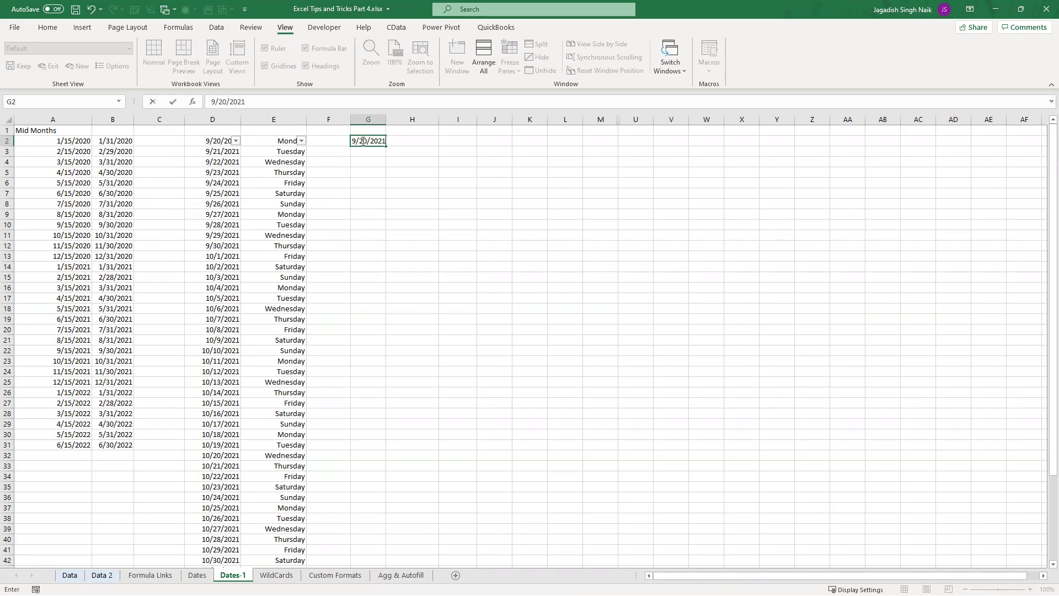
{"action": "key", "text": "ctrl+Return"}
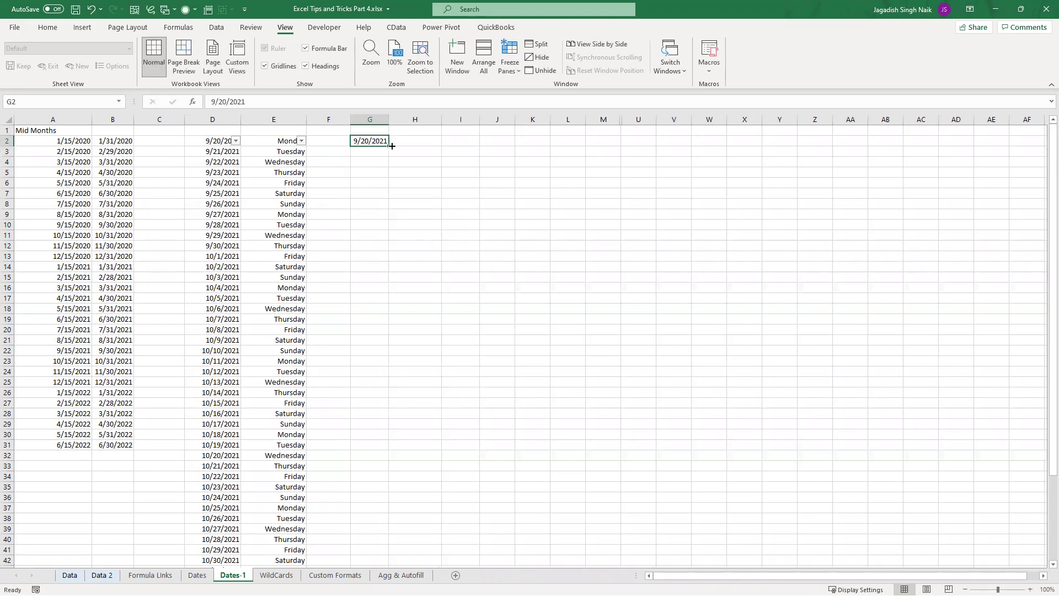
{"action": "left_click_drag", "start_coordinate": [389, 145], "coordinate": [382, 461]}
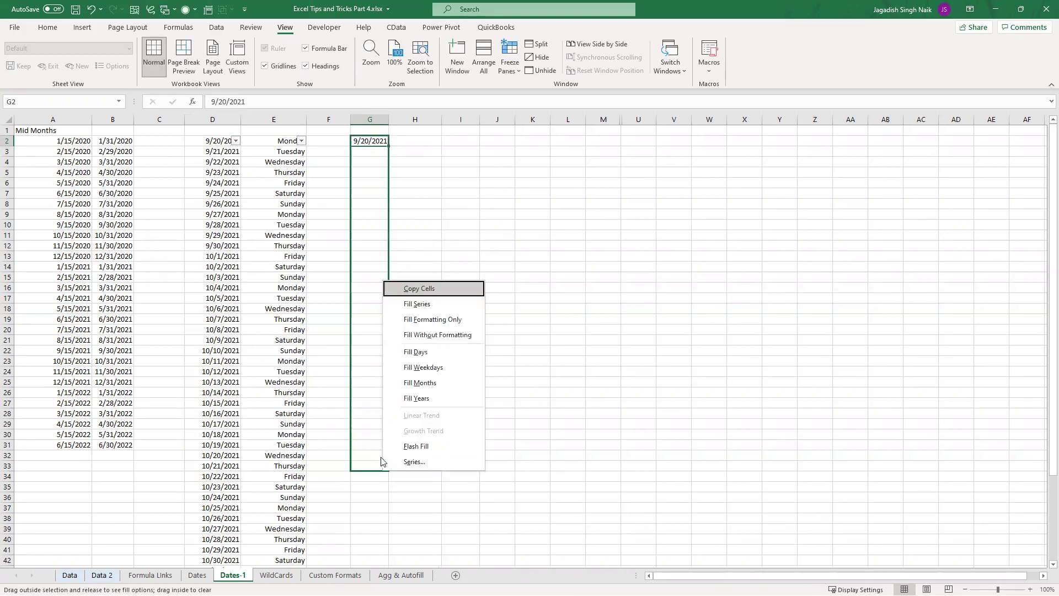
{"action": "left_click", "coordinate": [423, 366]}
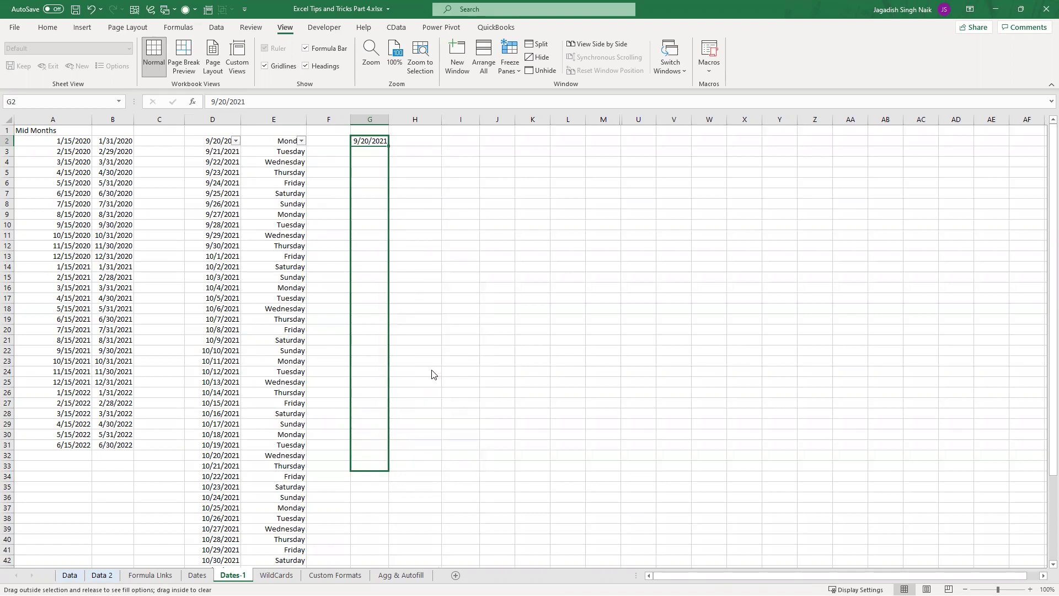
{"action": "double_click", "coordinate": [389, 119]}
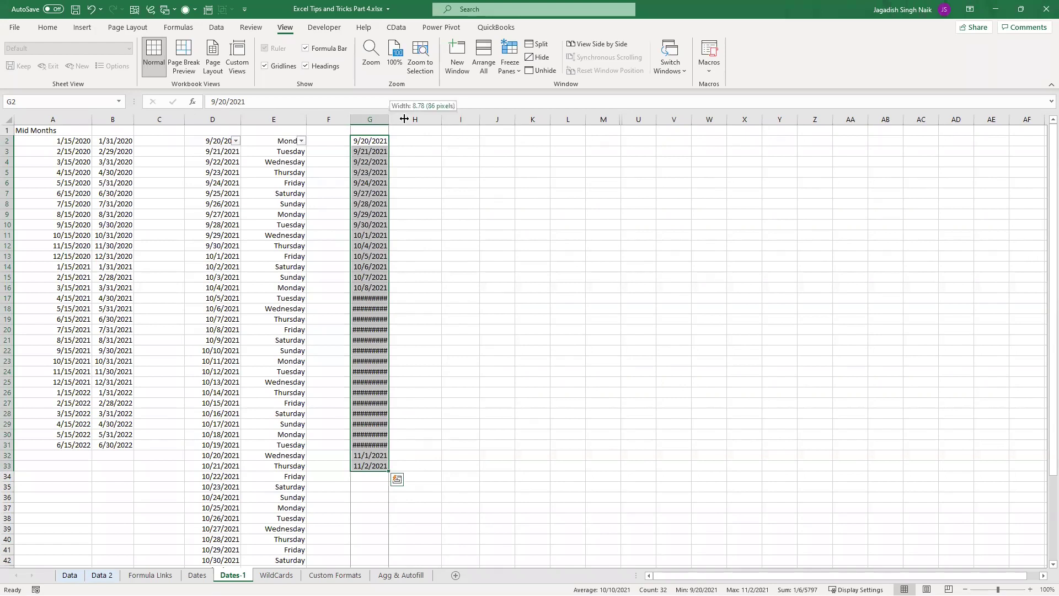
Step: Enter =G2 in H2 and fill the formula down to H33
{"action": "left_click", "coordinate": [420, 141]}
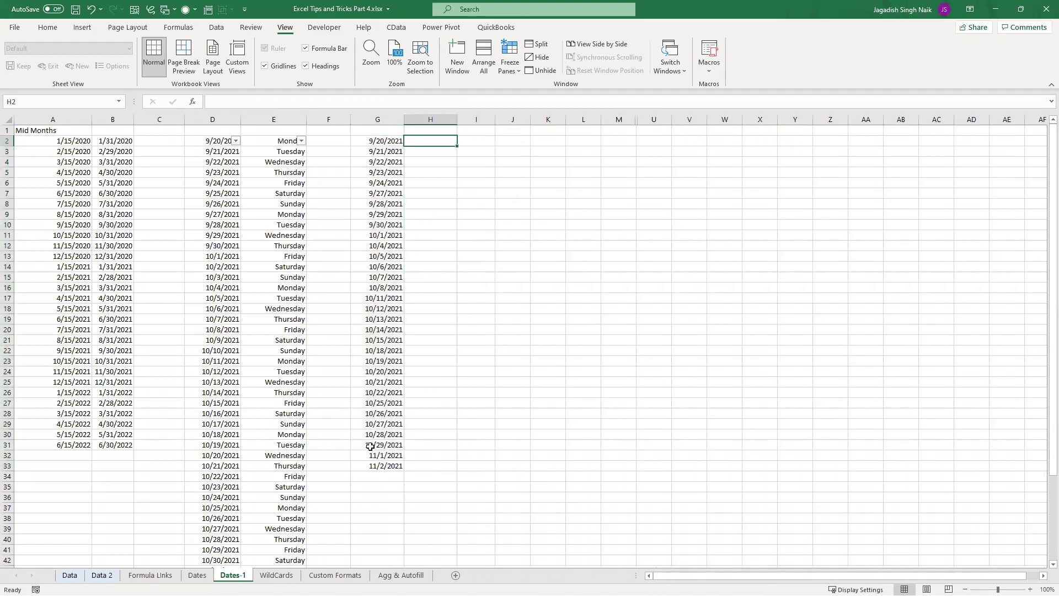
{"action": "type", "text": "="}
{"action": "left_click", "coordinate": [385, 142]}
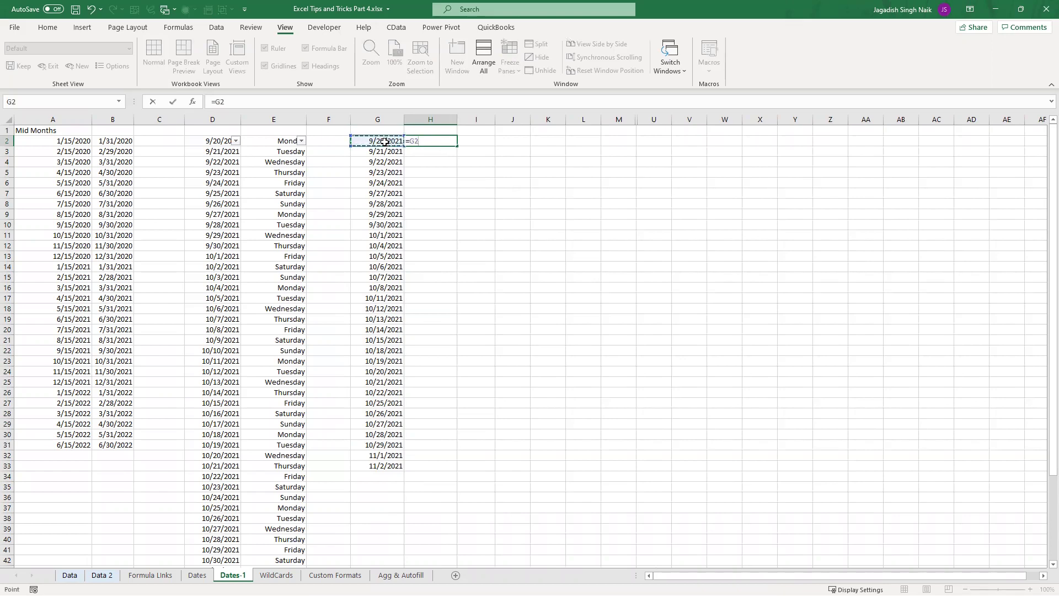
{"action": "key", "text": "ctrl+Return"}
{"action": "double_click", "coordinate": [456, 146]}
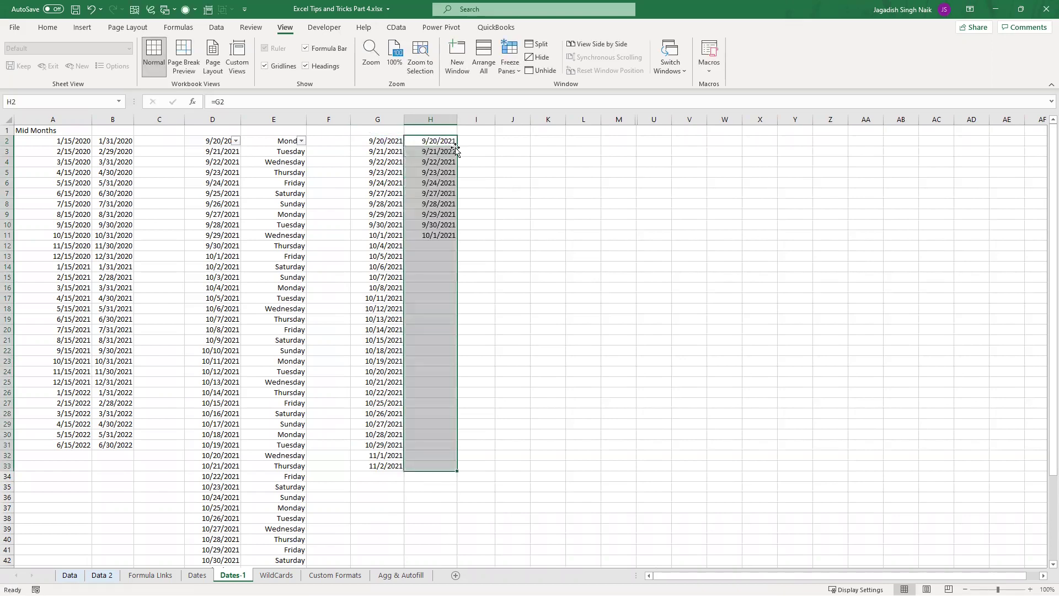
Step: Apply the custom number format ddd to the linked dates in H2:H33
{"action": "key", "text": "ctrl+1"}
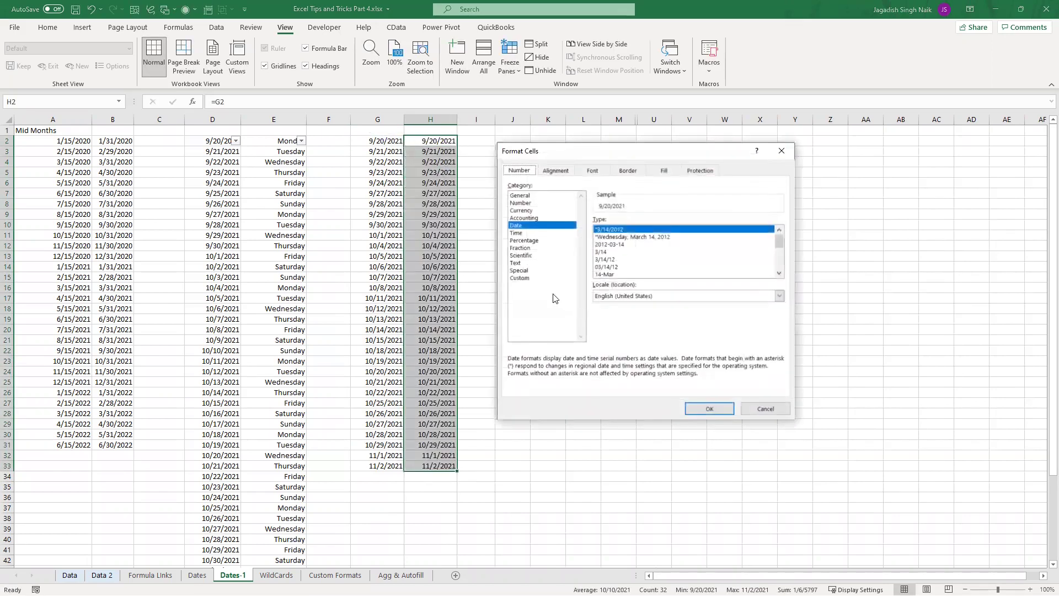
{"action": "left_click", "coordinate": [520, 278]}
{"action": "left_click_drag", "start_coordinate": [624, 231], "coordinate": [554, 227]}
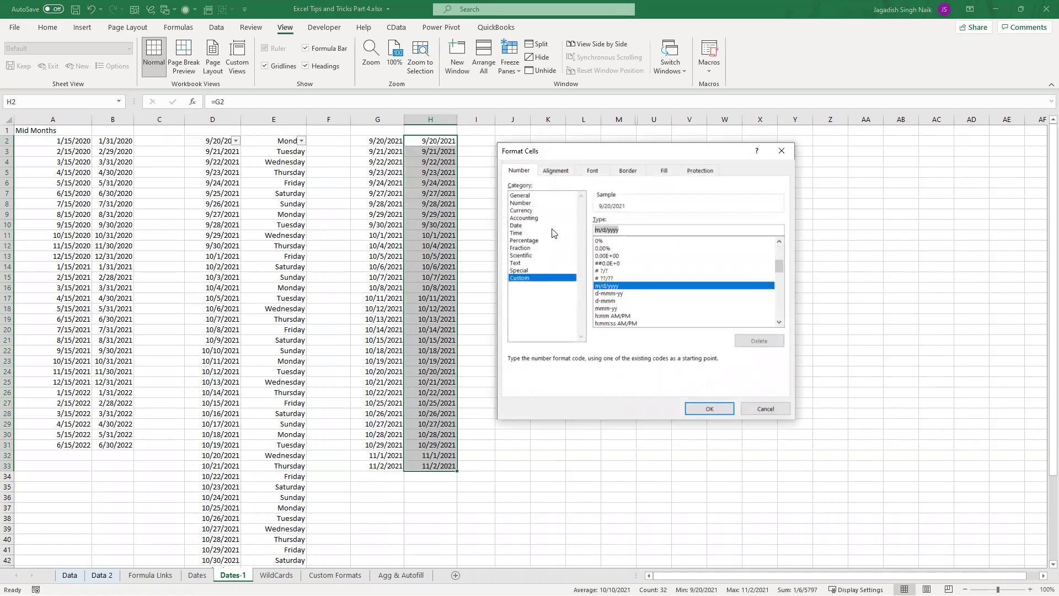
{"action": "type", "text": "dd"}
{"action": "left_click", "coordinate": [709, 408]}
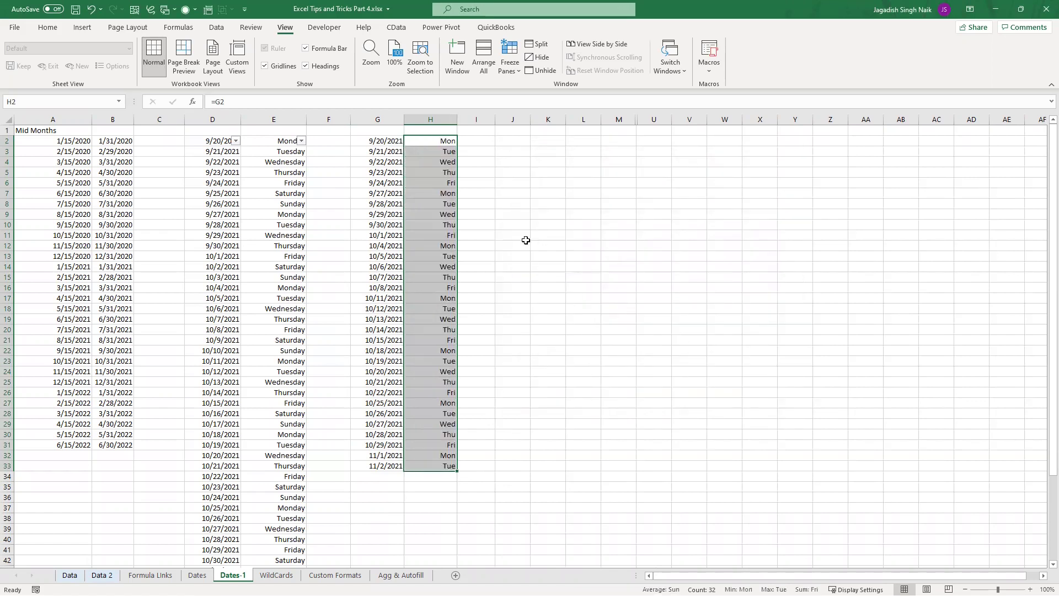
Step: Review the abbreviated weekday names in column H for weekend days
{"action": "left_click", "coordinate": [522, 237]}
{"action": "left_click_drag", "start_coordinate": [450, 142], "coordinate": [450, 298]}
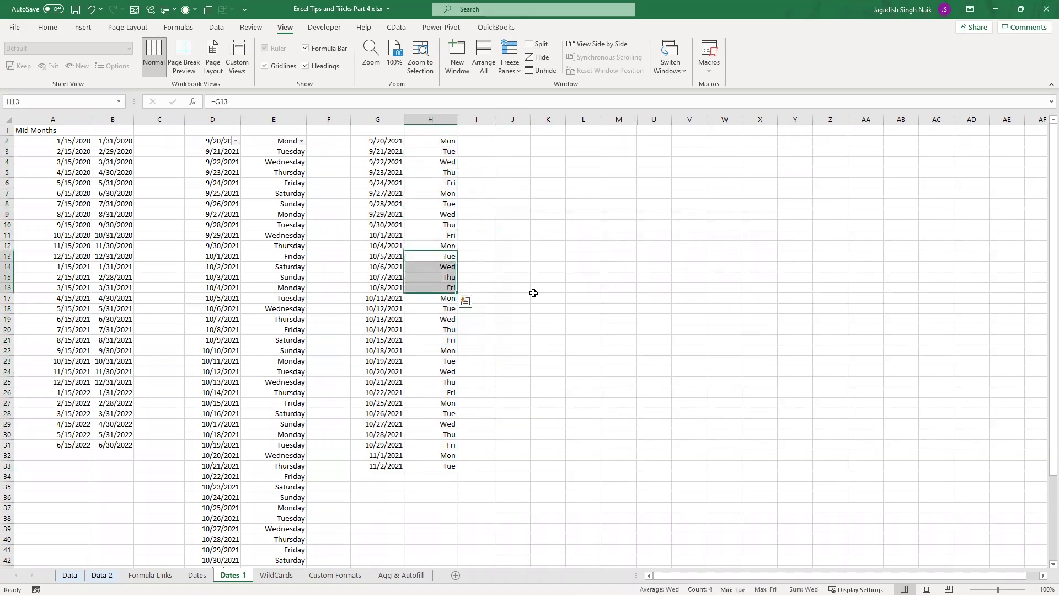
{"action": "left_click", "coordinate": [534, 295]}
{"action": "left_click", "coordinate": [514, 212]}
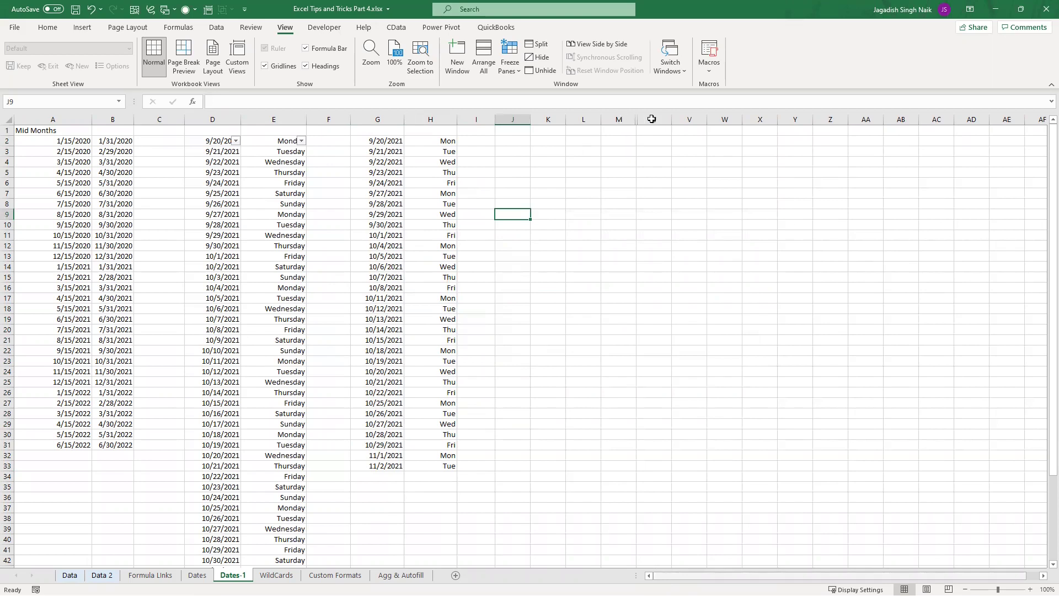
Step: Unhide the hidden columns between M and U
{"action": "left_click", "coordinate": [651, 119]}
{"action": "scroll", "coordinate": [574, 119], "scroll_direction": "right", "scroll_amount": 1}
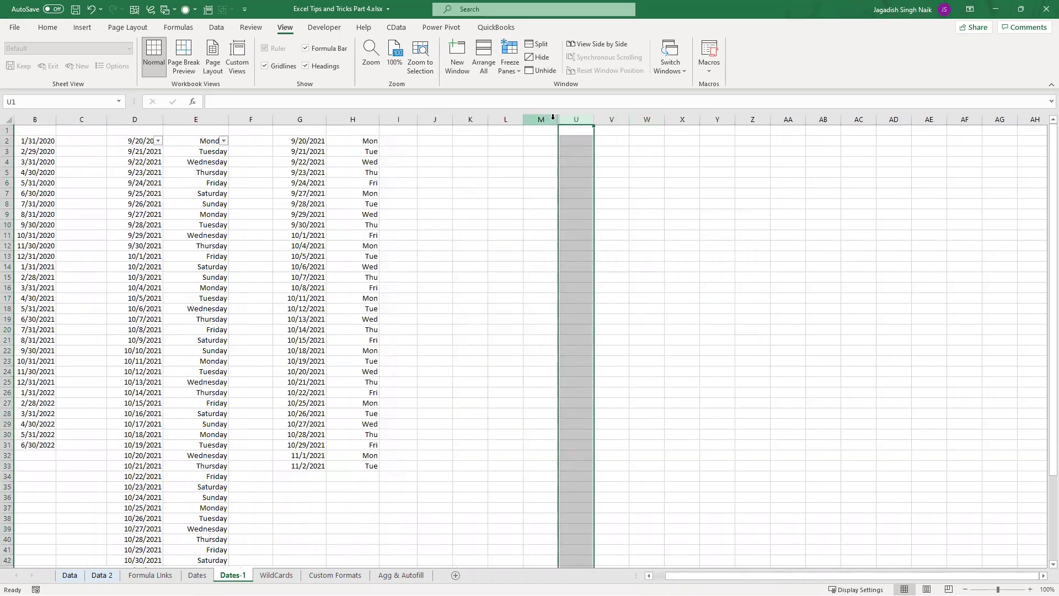
{"action": "left_click", "coordinate": [552, 116], "text": "shift"}
{"action": "right_click", "coordinate": [552, 119]}
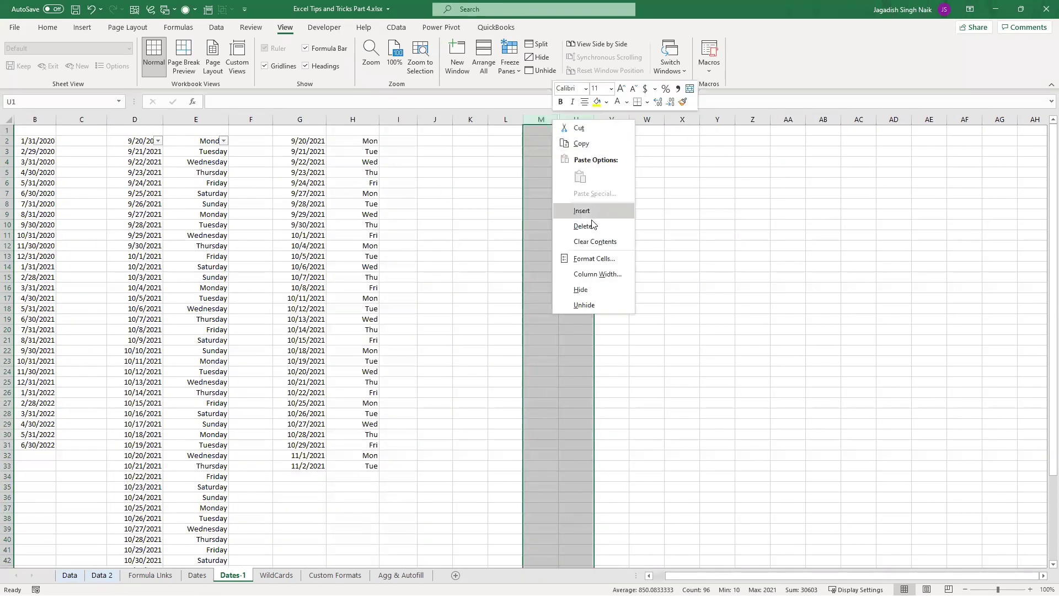
{"action": "left_click", "coordinate": [591, 305]}
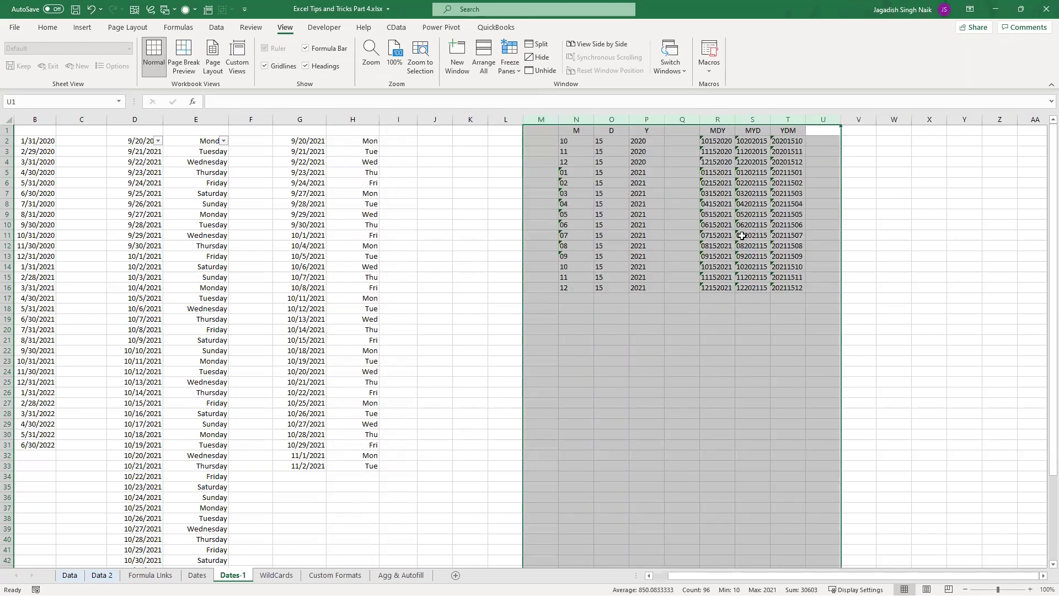
{"action": "left_click", "coordinate": [902, 192]}
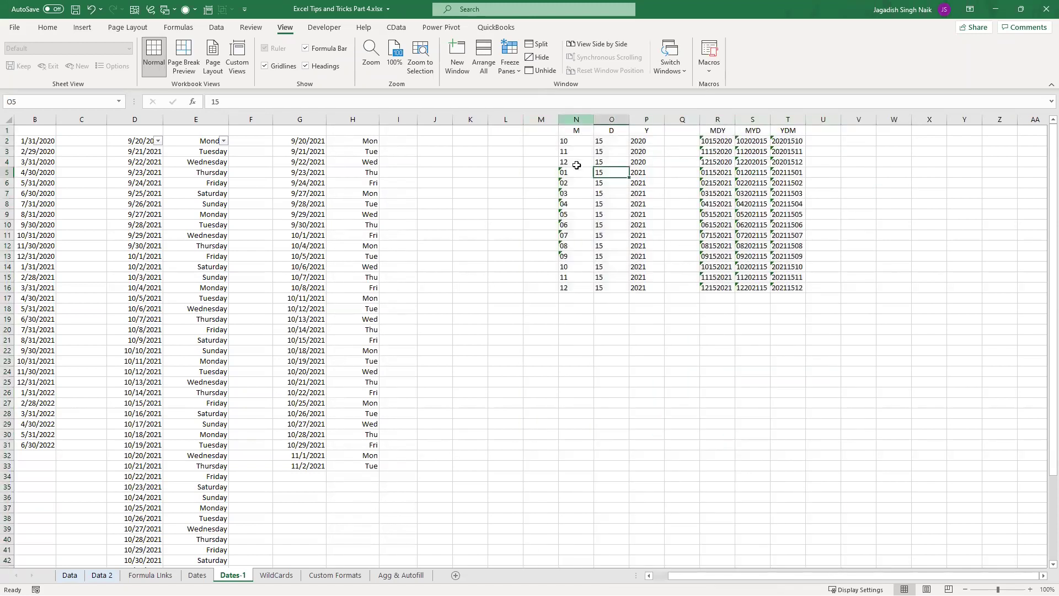
Step: Examine the separate month, day and year values in N2:P16 and the combined date strings in R2:T16
{"action": "left_click", "coordinate": [578, 143]}
{"action": "left_click_drag", "start_coordinate": [644, 269], "coordinate": [640, 293]}
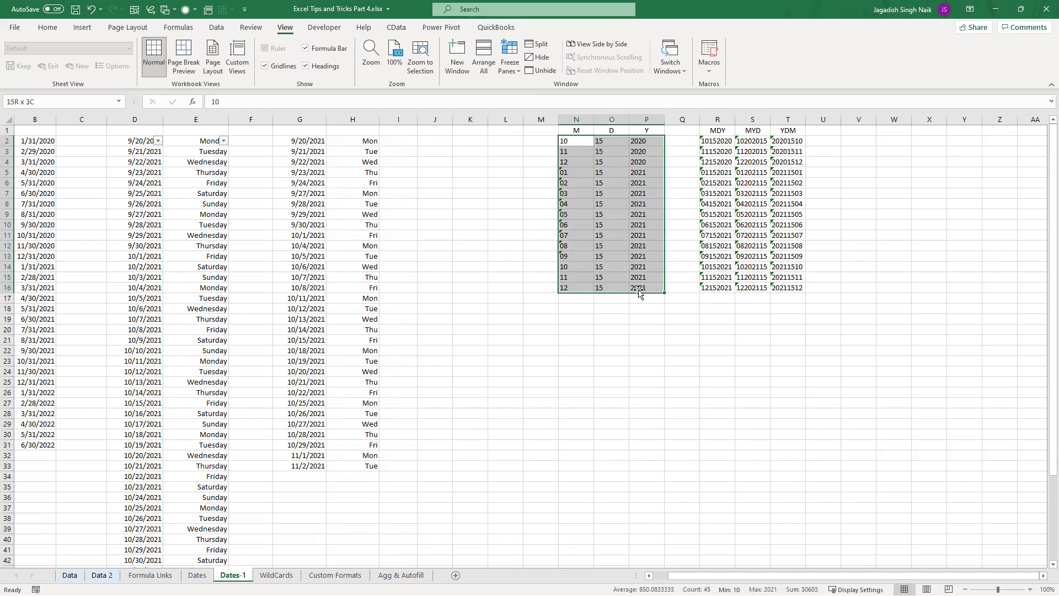
{"action": "left_click", "coordinate": [576, 142]}
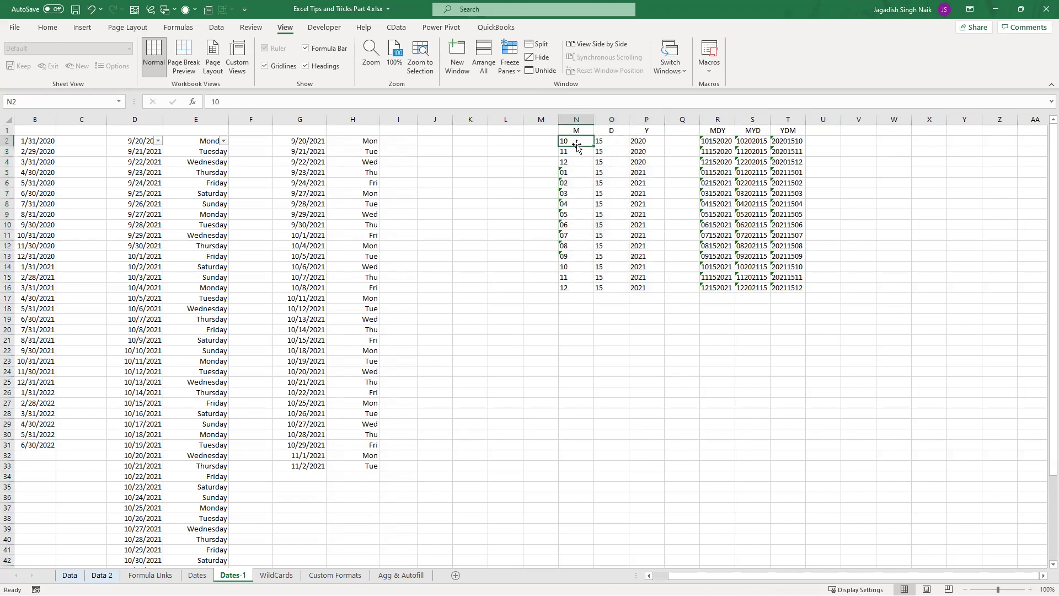
{"action": "left_click_drag", "start_coordinate": [715, 143], "coordinate": [783, 284]}
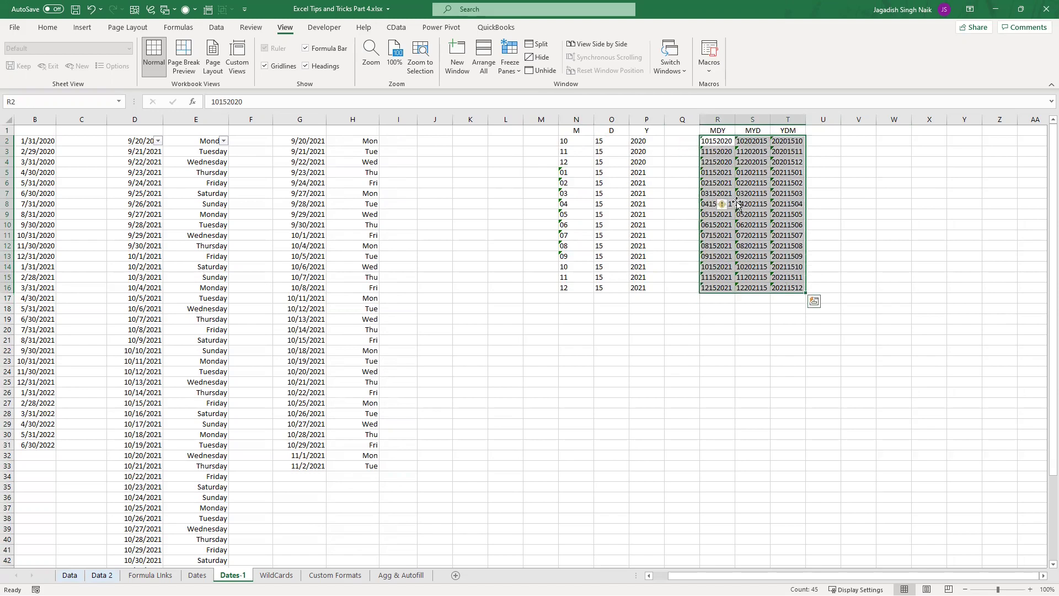
{"action": "left_click", "coordinate": [711, 143]}
{"action": "left_click", "coordinate": [577, 144]}
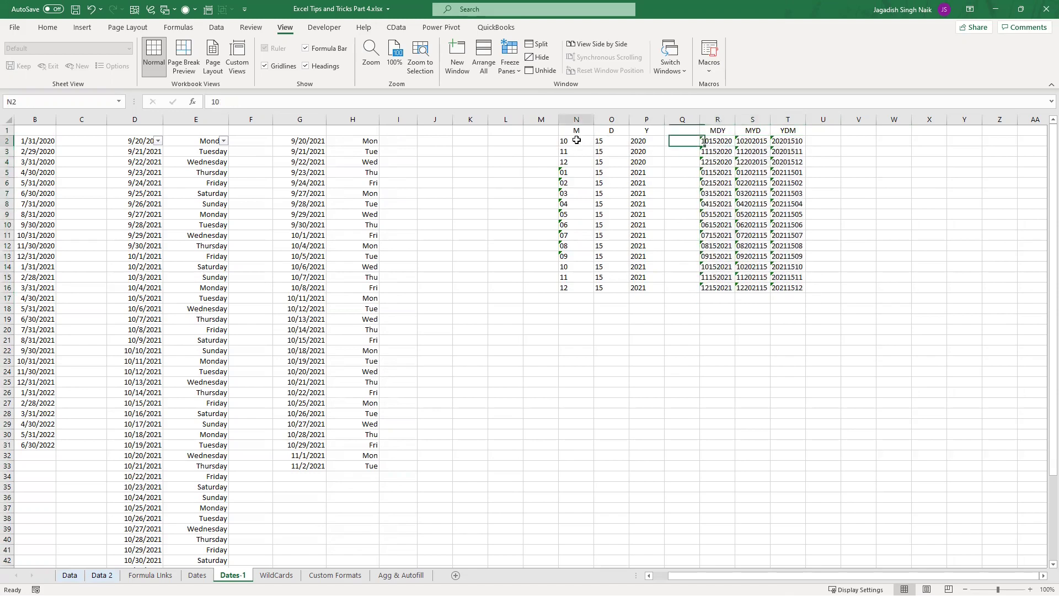
{"action": "left_click", "coordinate": [602, 144]}
{"action": "left_click", "coordinate": [637, 142]}
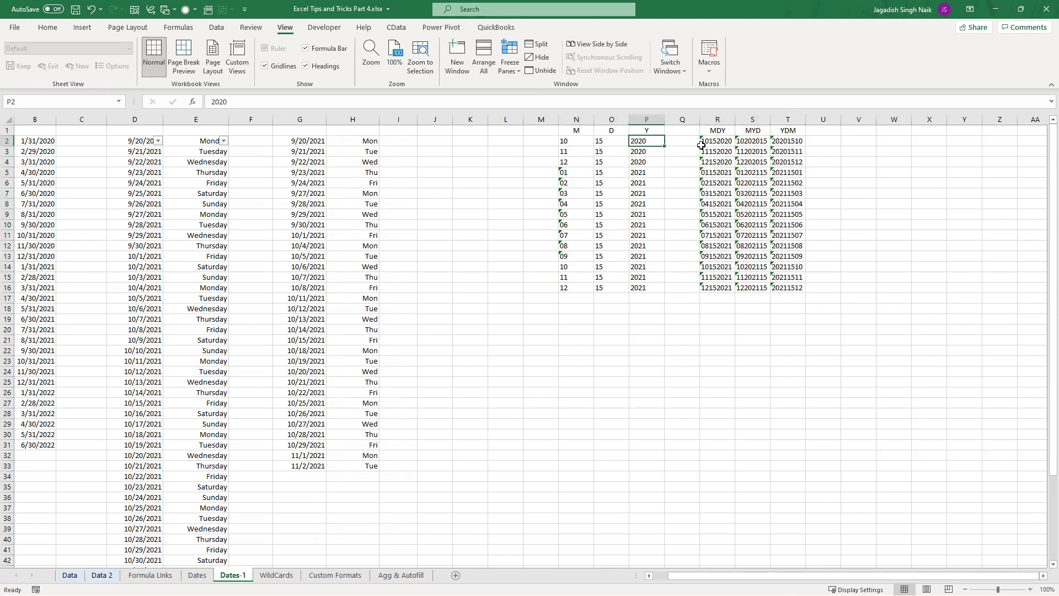
Step: Compare the date parts in N2:P2 with the MDY, MYD and YDM strings in R2:T2
{"action": "left_click_drag", "start_coordinate": [578, 141], "coordinate": [639, 141]}
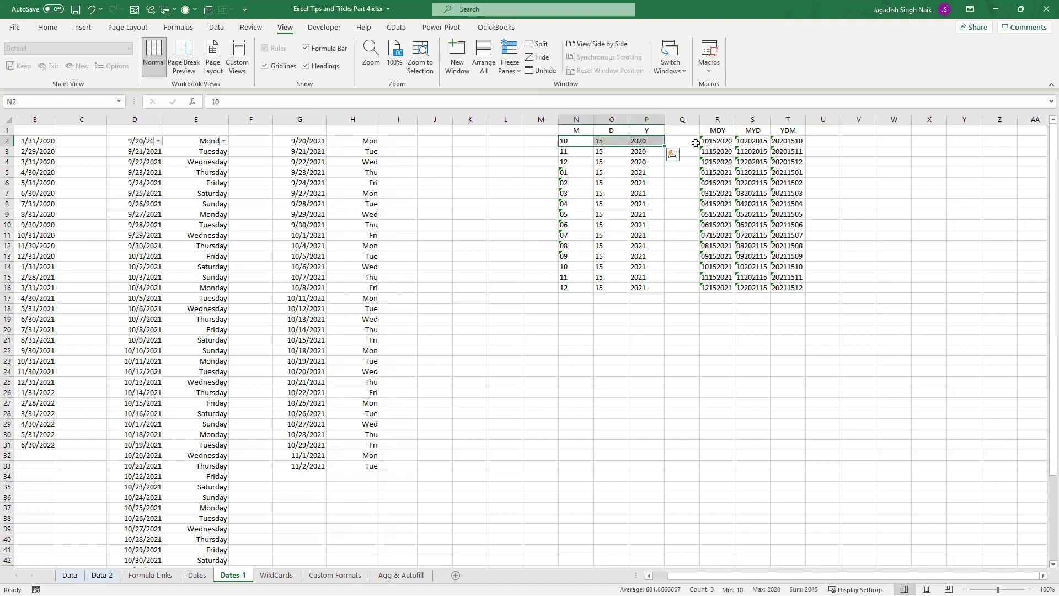
{"action": "left_click_drag", "start_coordinate": [719, 141], "coordinate": [788, 141]}
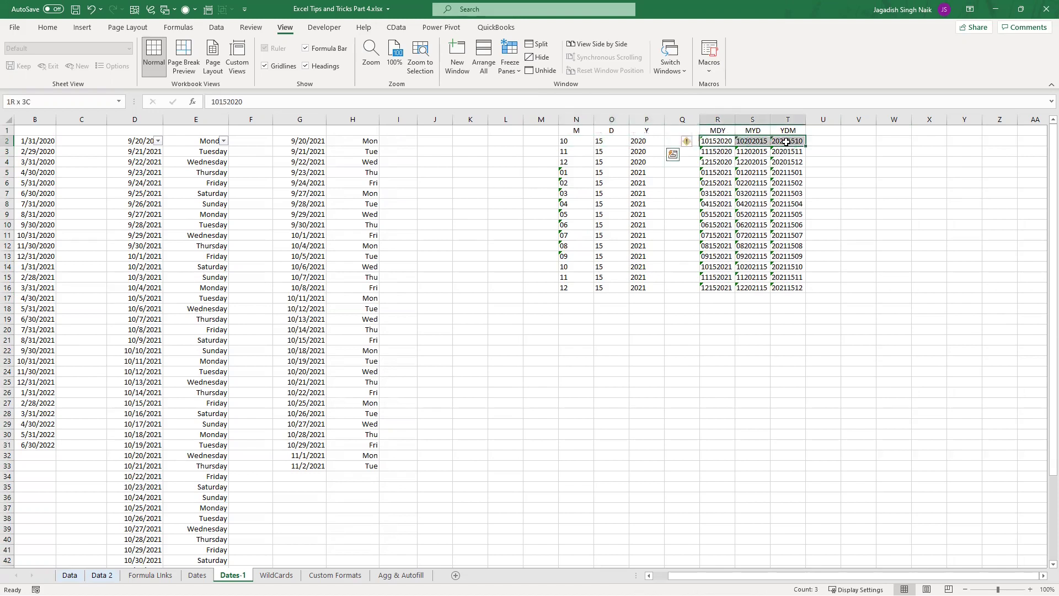
{"action": "left_click", "coordinate": [709, 142]}
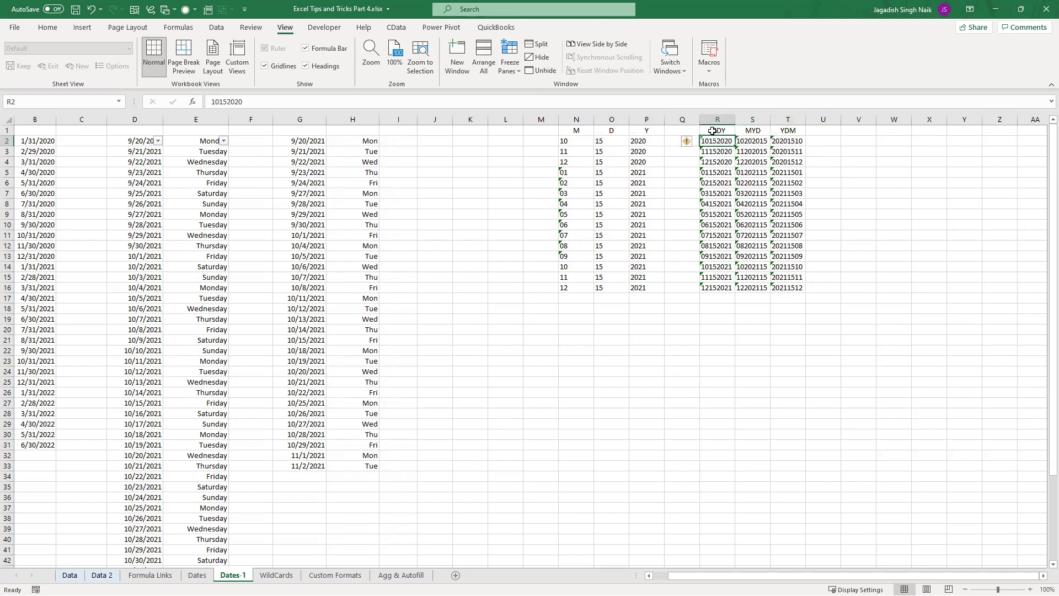
{"action": "left_click", "coordinate": [753, 141]}
{"action": "left_click", "coordinate": [787, 141]}
{"action": "left_click", "coordinate": [844, 140]}
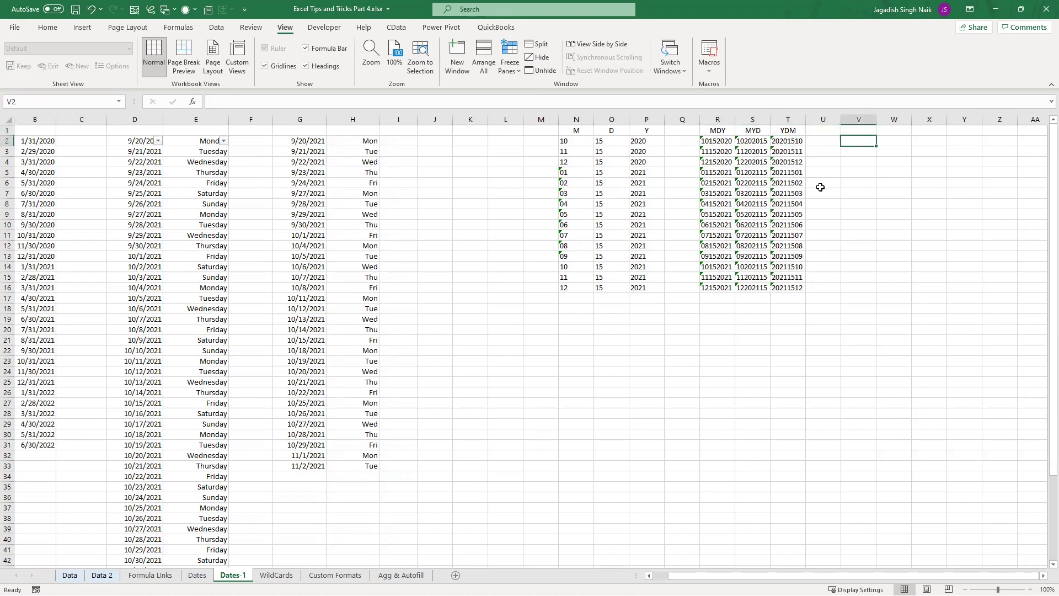
Step: Examine the MDY date strings in R2:R16
{"action": "left_click", "coordinate": [717, 141]}
{"action": "left_click", "coordinate": [719, 151]}
{"action": "double_click", "coordinate": [735, 120]}
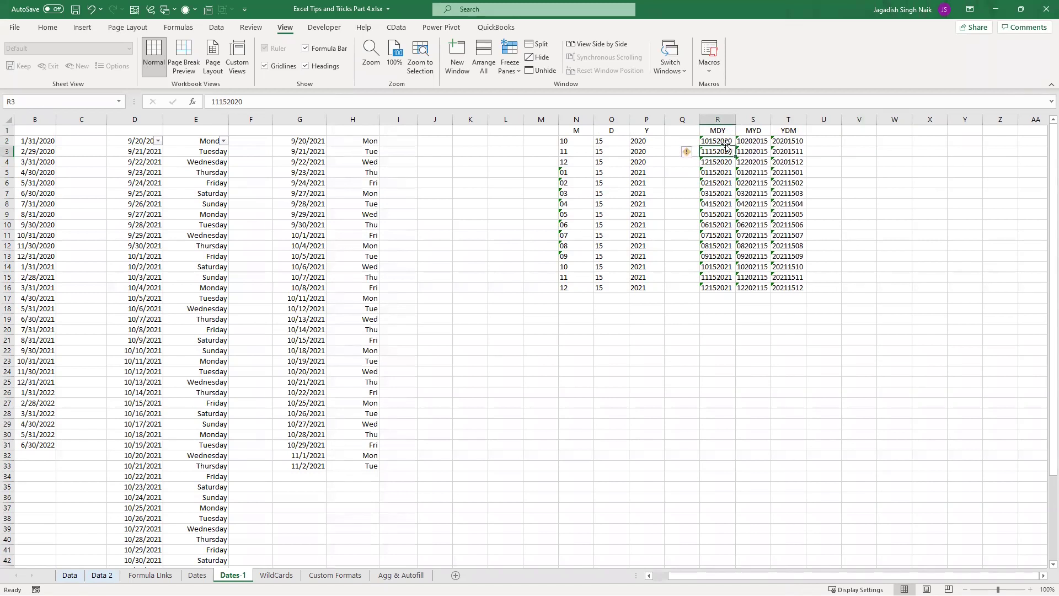
{"action": "left_click", "coordinate": [723, 140]}
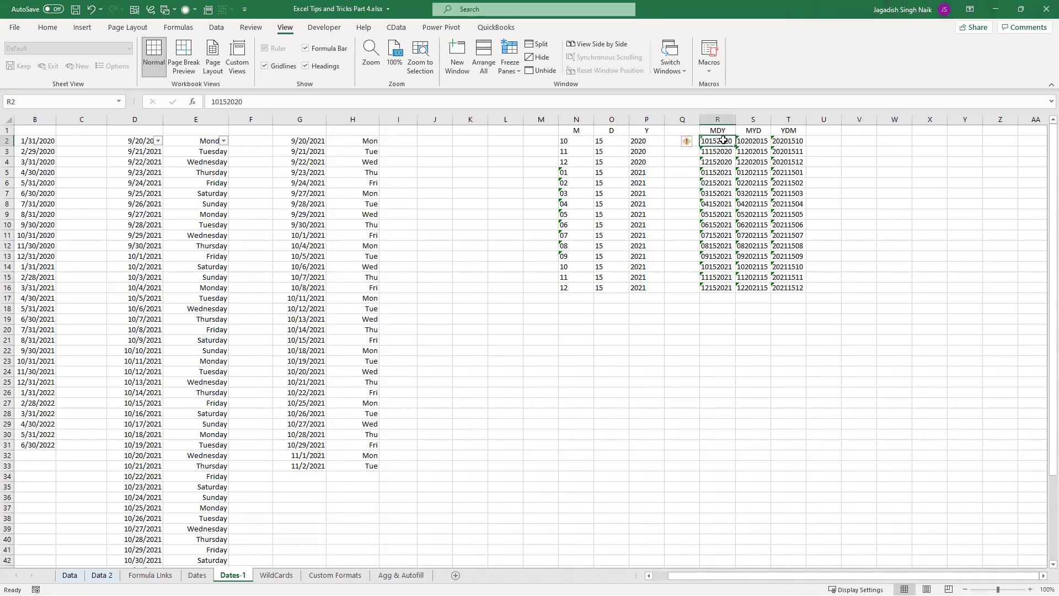
{"action": "left_click_drag", "start_coordinate": [721, 141], "coordinate": [715, 288]}
{"action": "left_click", "coordinate": [717, 309]}
{"action": "left_click_drag", "start_coordinate": [719, 142], "coordinate": [714, 284]}
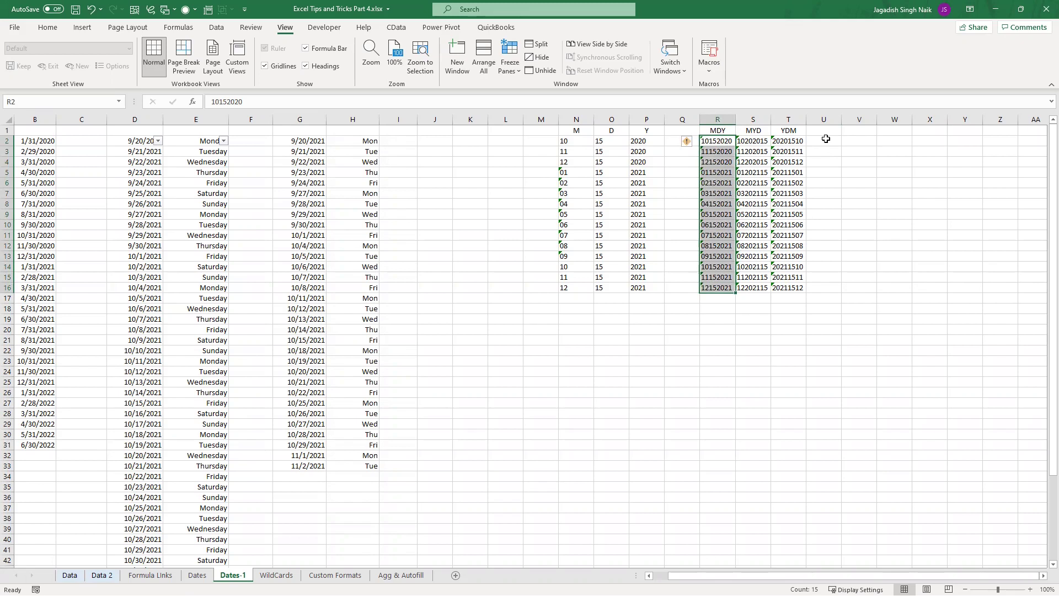
{"action": "left_click", "coordinate": [851, 141]}
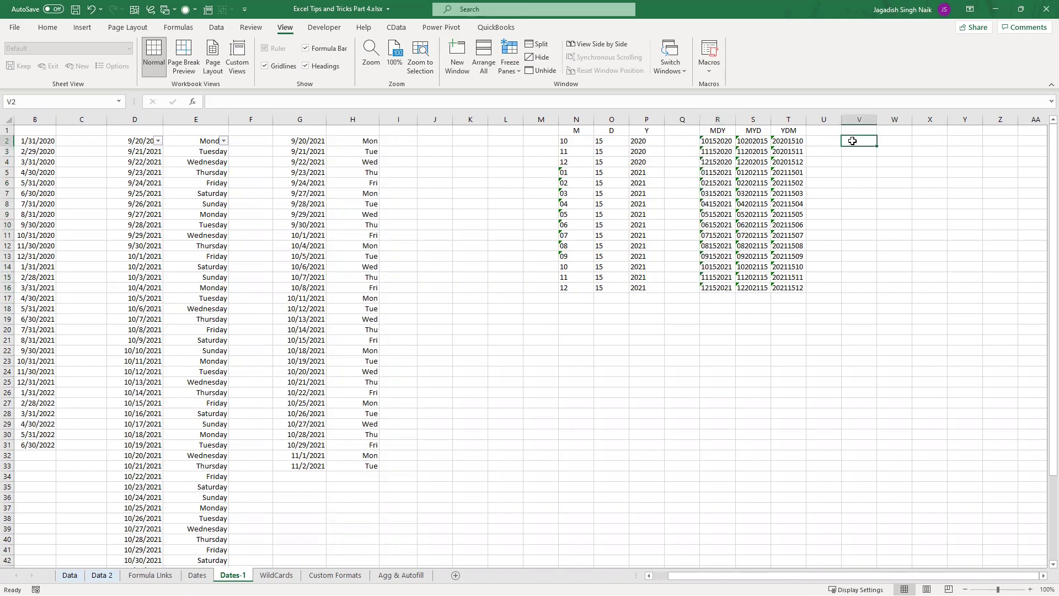
{"action": "type", "text": "=date"}
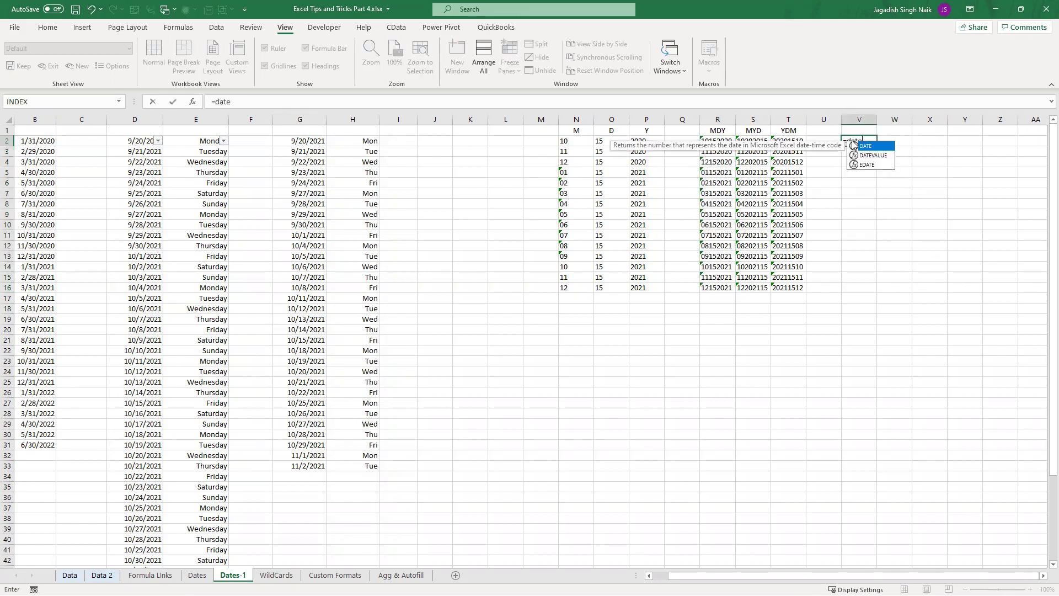
{"action": "type", "text": "("}
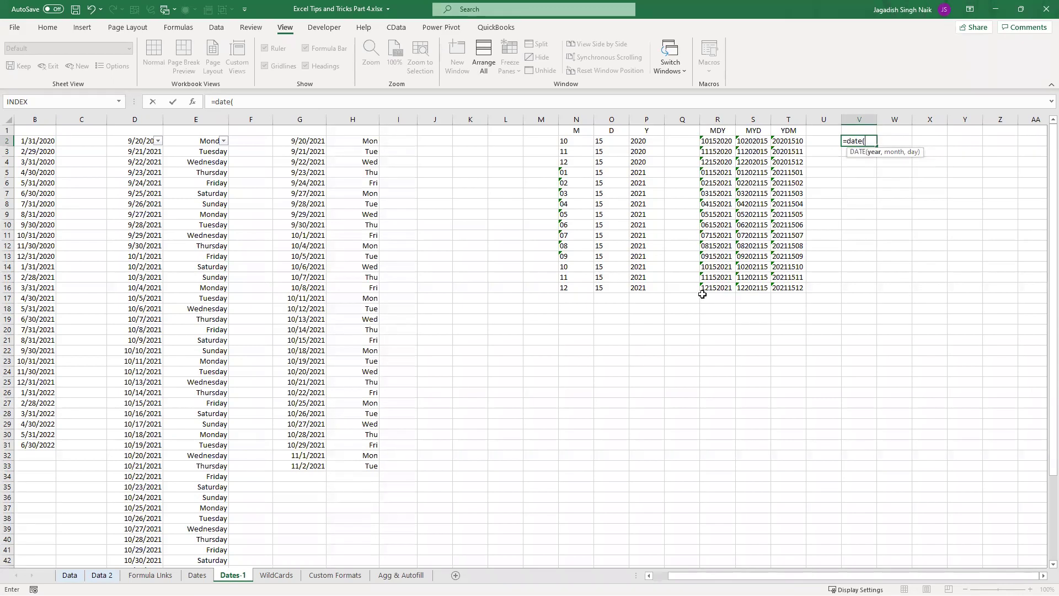
{"action": "key", "text": "BackSpace"}
{"action": "key", "text": "BackSpace"}
{"action": "key", "text": "BackSpace"}
{"action": "key", "text": "BackSpace"}
{"action": "key", "text": "BackSpace"}
{"action": "key", "text": "BackSpace"}
{"action": "left_click", "coordinate": [830, 160]}
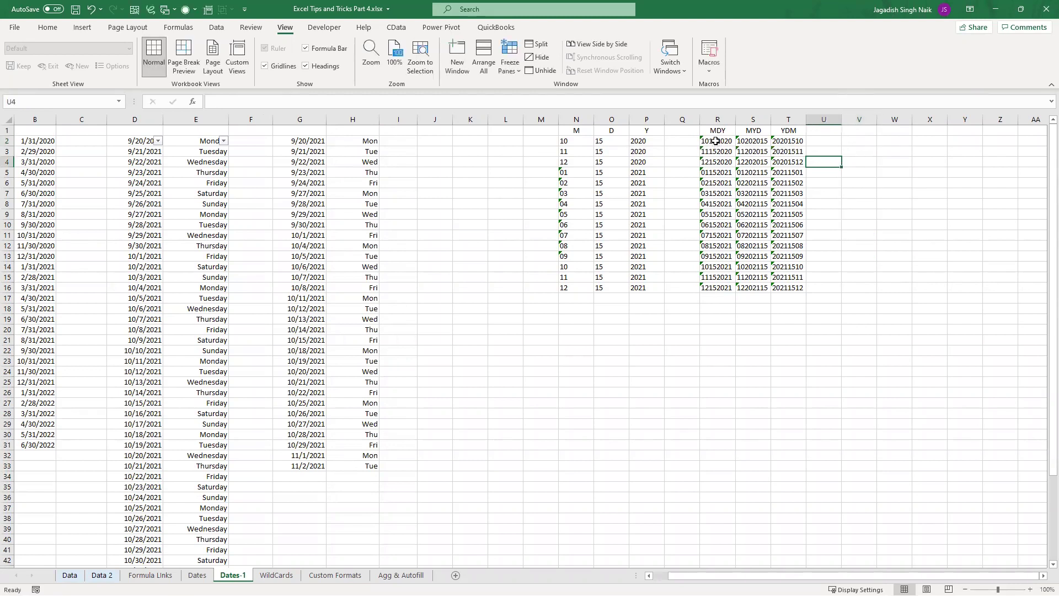
Step: Start Text to Columns on the MDY strings in R2:R16, treating them as delimited data with the Tab delimiter
{"action": "left_click_drag", "start_coordinate": [716, 141], "coordinate": [718, 286]}
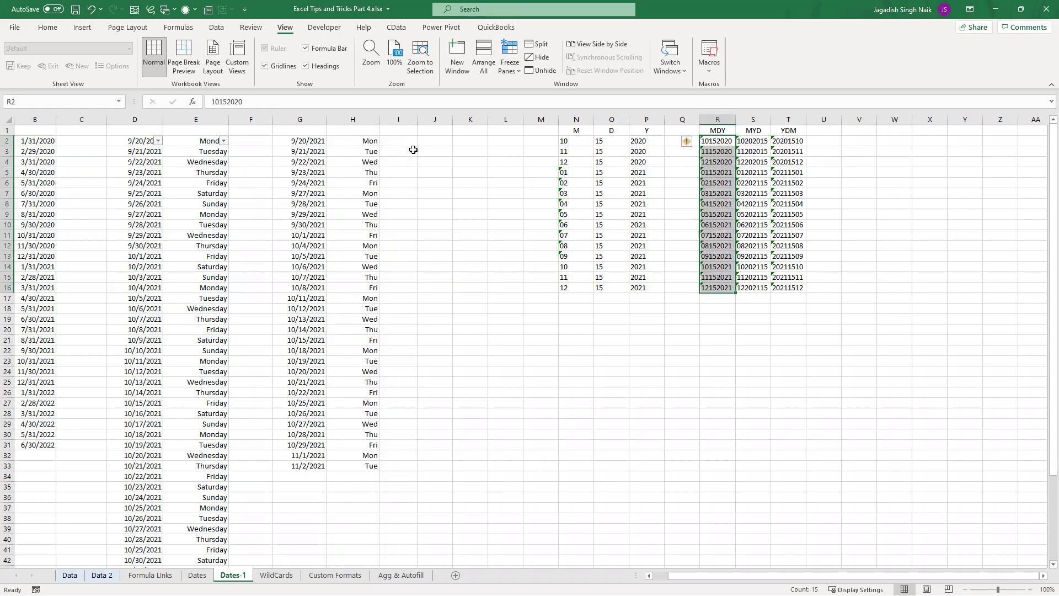
{"action": "left_click", "coordinate": [47, 27]}
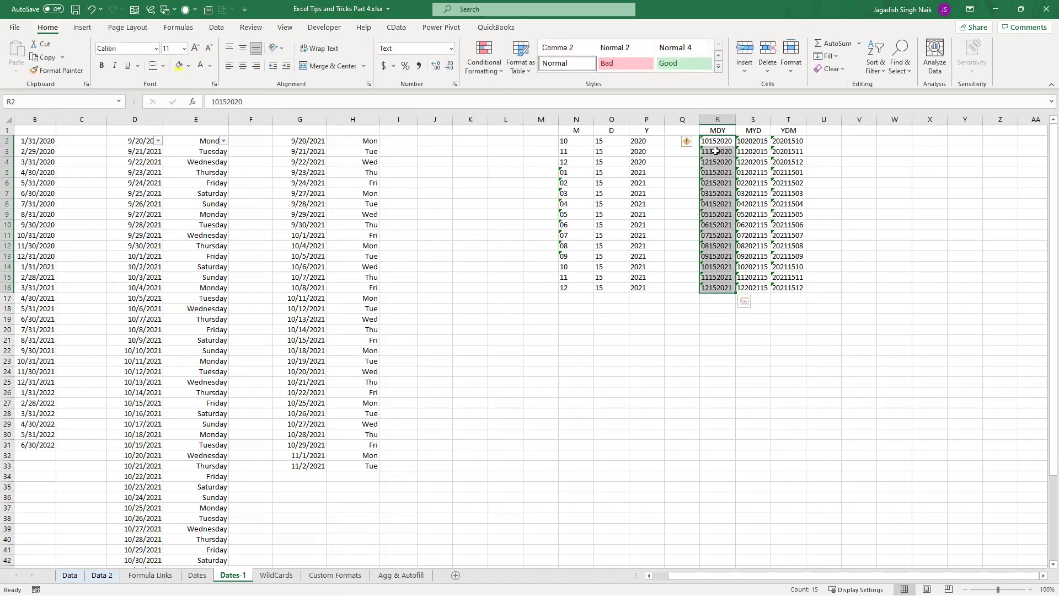
{"action": "left_click", "coordinate": [217, 27]}
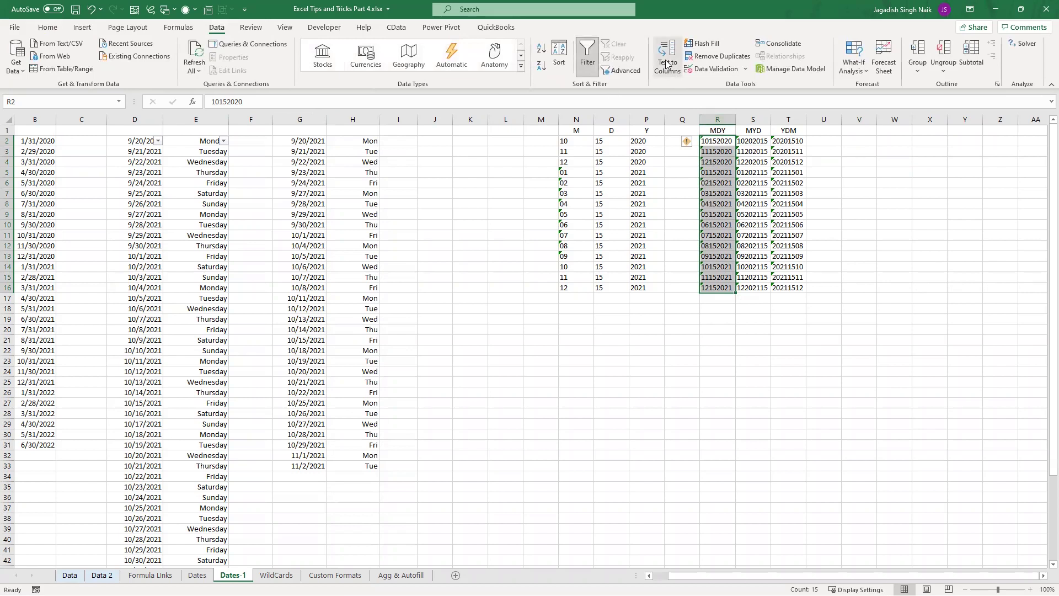
{"action": "left_click", "coordinate": [667, 67]}
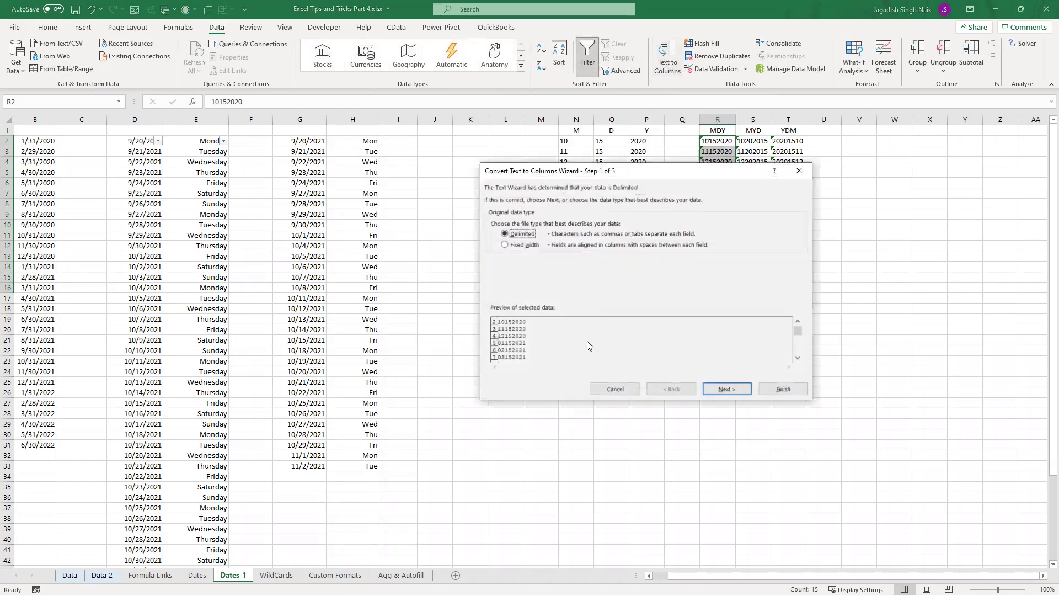
{"action": "left_click_drag", "start_coordinate": [626, 176], "coordinate": [495, 160]}
{"action": "left_click", "coordinate": [605, 373]}
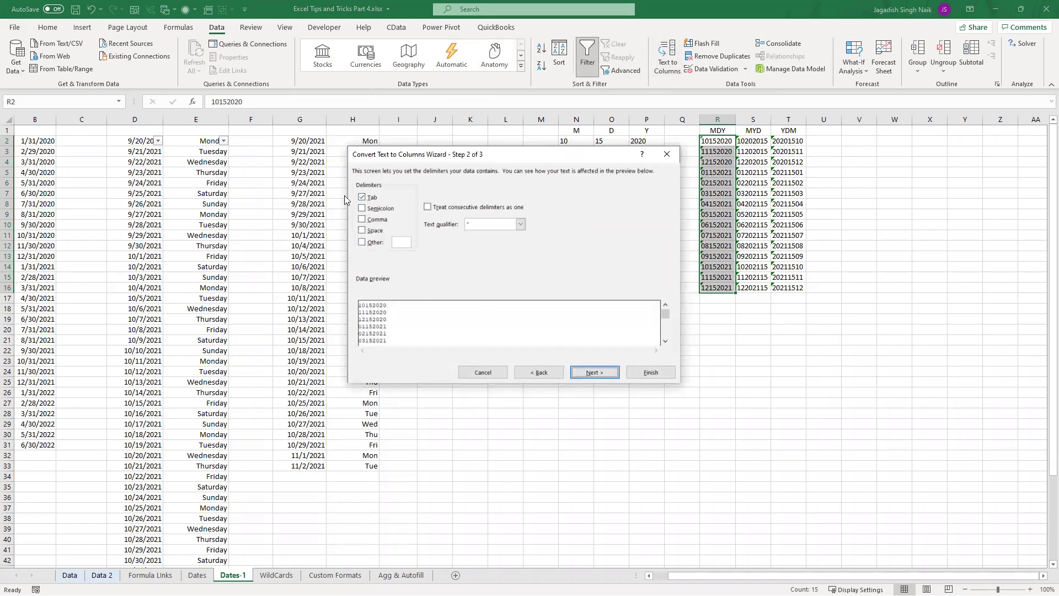
{"action": "left_click", "coordinate": [362, 197]}
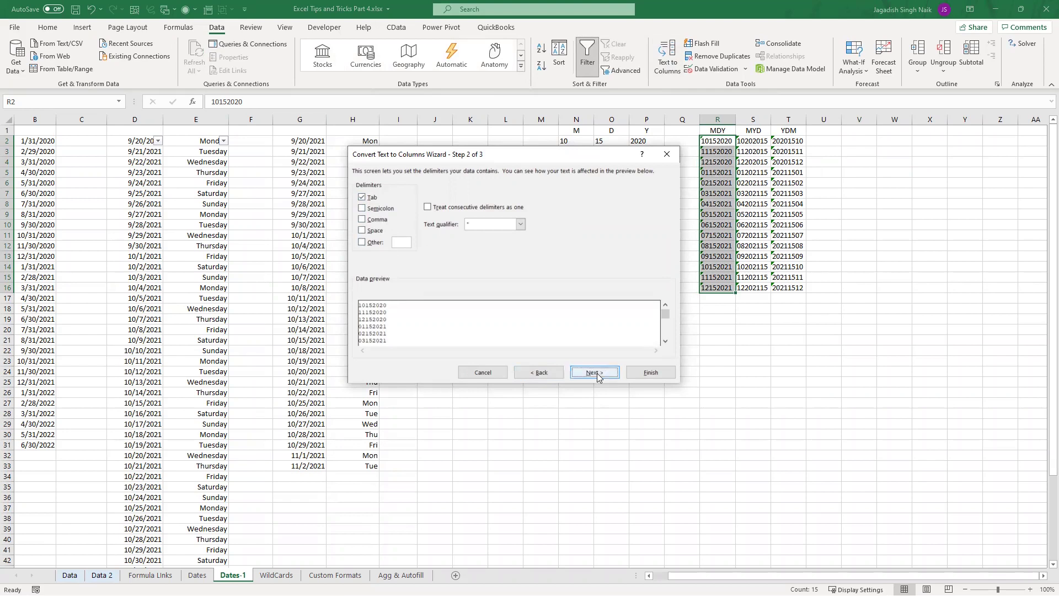
{"action": "left_click", "coordinate": [592, 372]}
Step: Convert the MDY strings to dates in place using the MDY date format, and autofit column R
{"action": "left_click", "coordinate": [362, 219]}
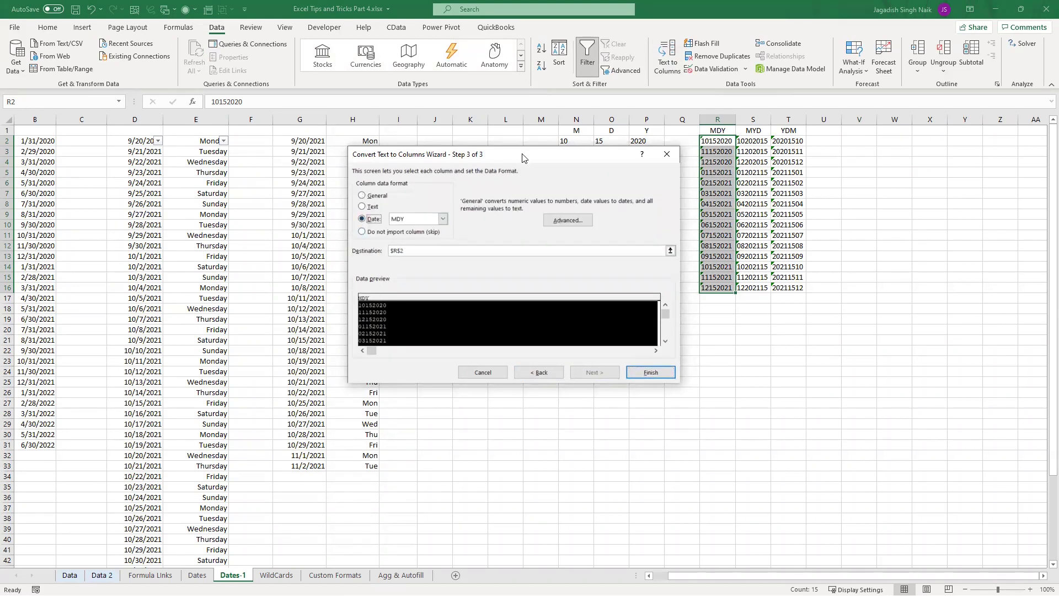
{"action": "left_click_drag", "start_coordinate": [493, 161], "coordinate": [402, 166]}
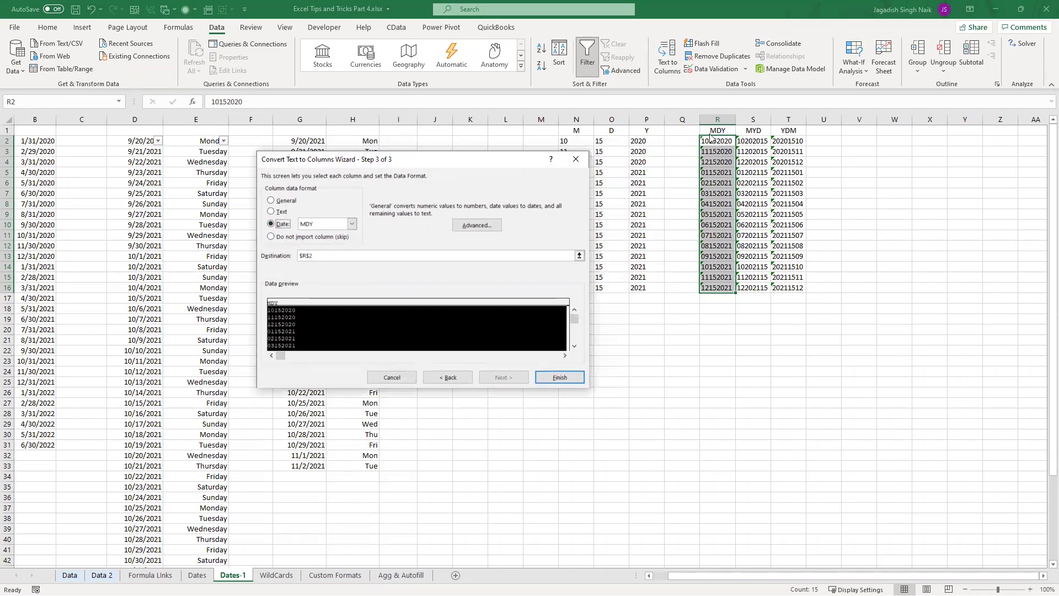
{"action": "left_click", "coordinate": [346, 224]}
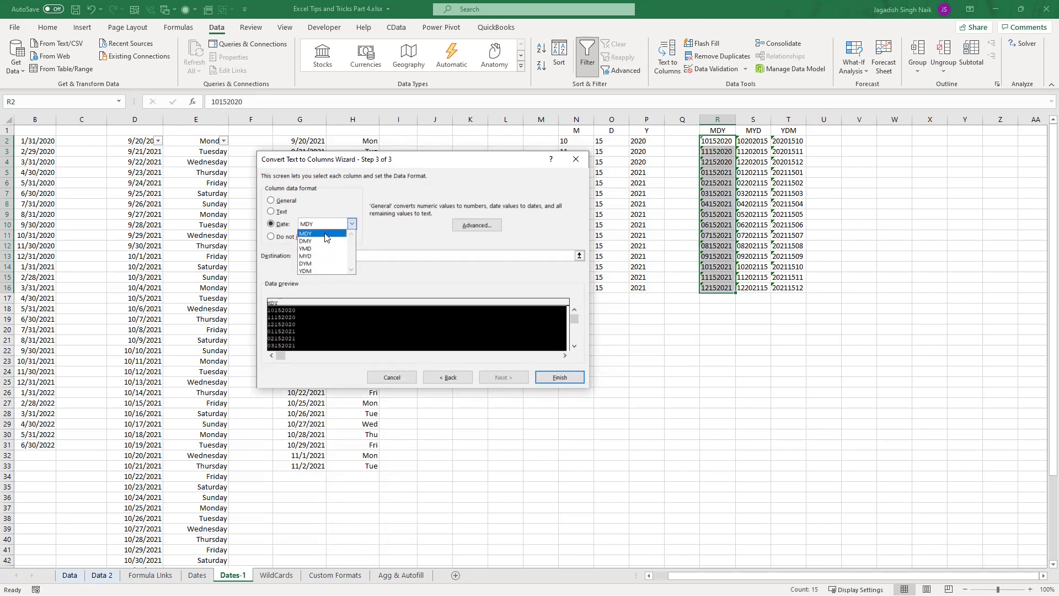
{"action": "left_click", "coordinate": [326, 233]}
{"action": "left_click", "coordinate": [558, 378]}
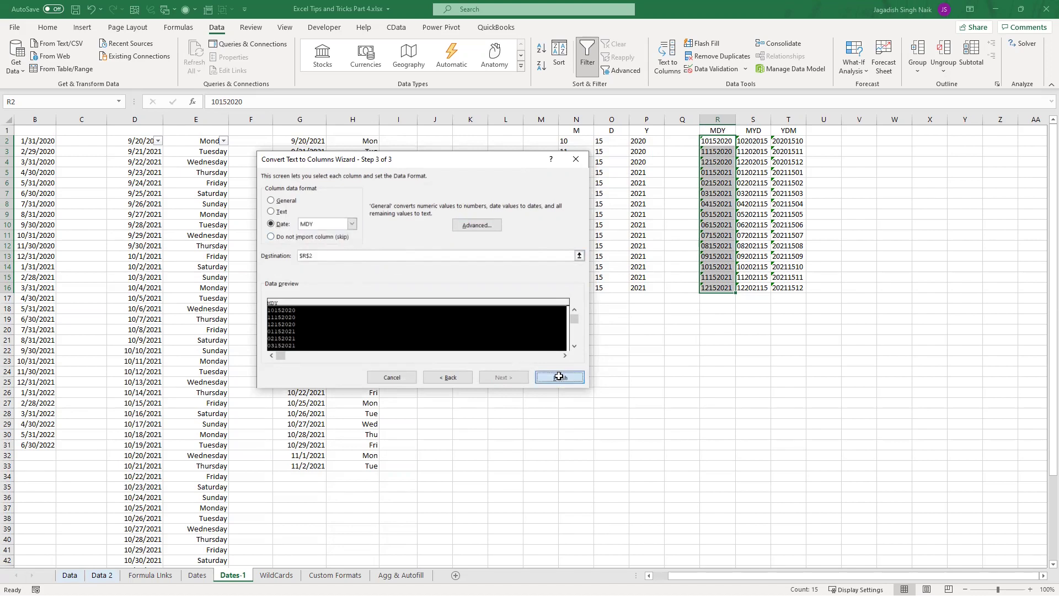
{"action": "double_click", "coordinate": [737, 117]}
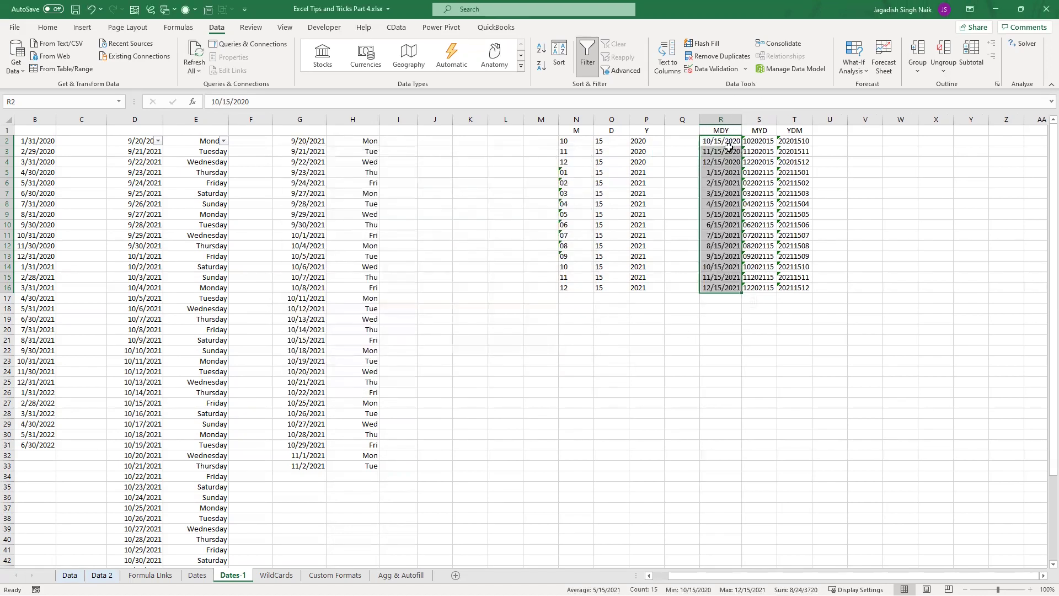
{"action": "left_click", "coordinate": [707, 329]}
Step: Convert the YDM strings in T2:T16 to dates in place using Text to Columns with the YDM date format
{"action": "left_click_drag", "start_coordinate": [794, 141], "coordinate": [796, 289]}
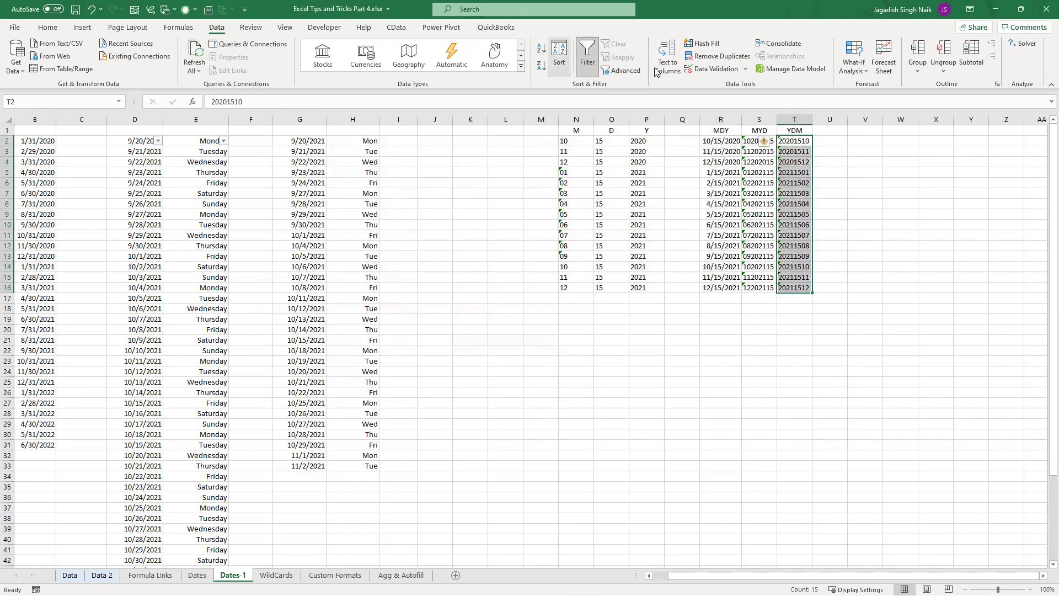
{"action": "left_click", "coordinate": [667, 55]}
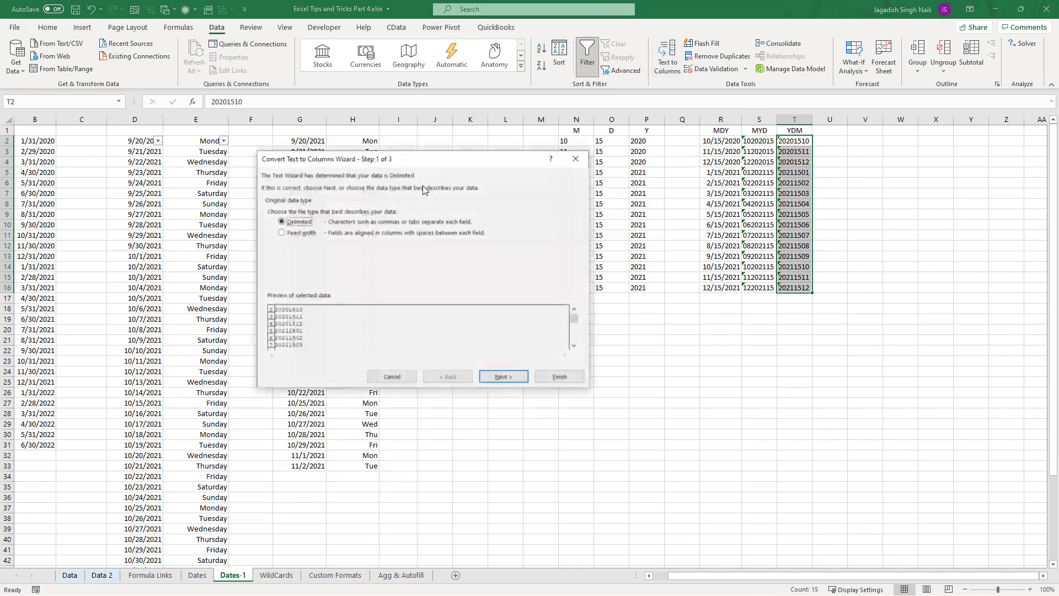
{"action": "left_click", "coordinate": [488, 375]}
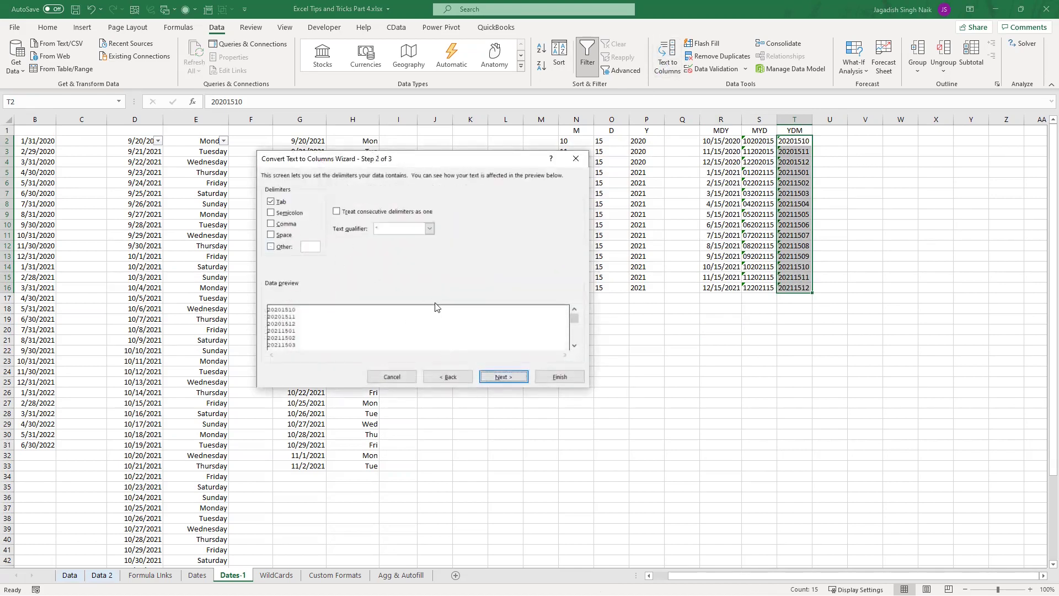
{"action": "left_click", "coordinate": [522, 377]}
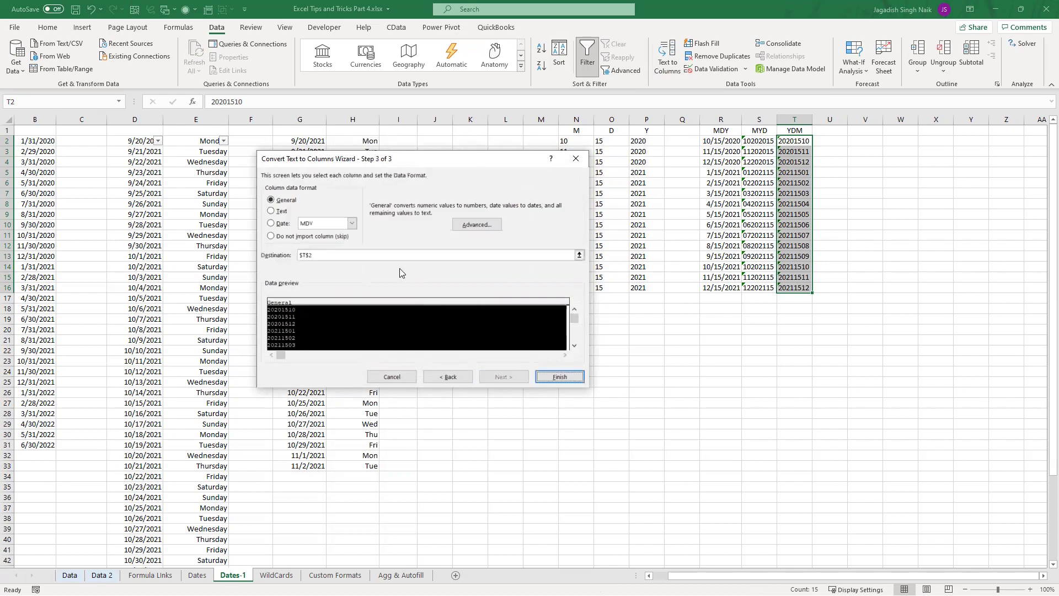
{"action": "left_click", "coordinate": [352, 223]}
{"action": "left_click", "coordinate": [321, 272]}
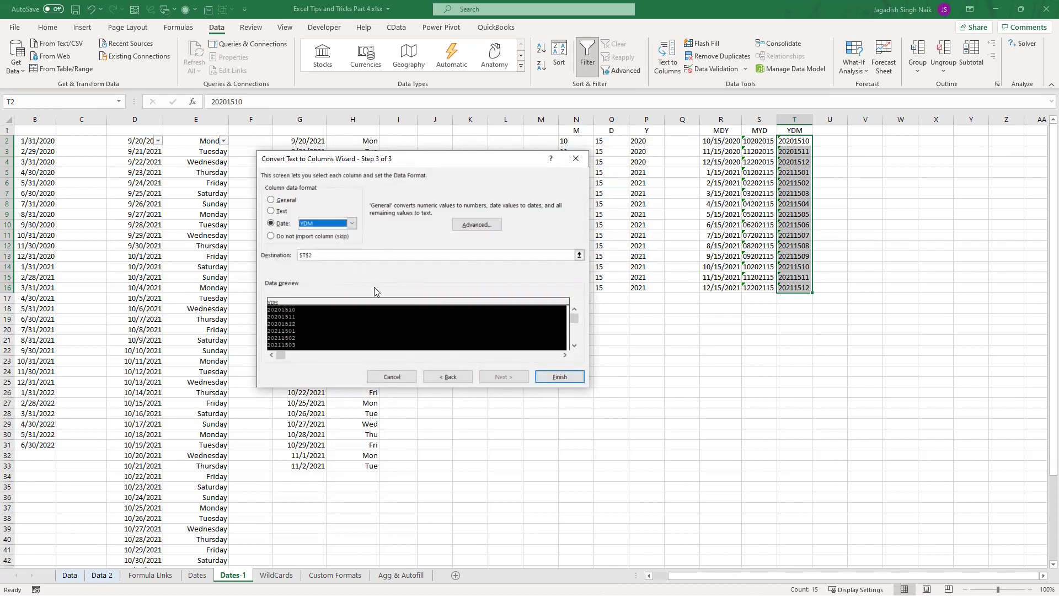
{"action": "left_click", "coordinate": [560, 377]}
Step: Autofit column T to display the converted dates in full
{"action": "left_click", "coordinate": [830, 172]}
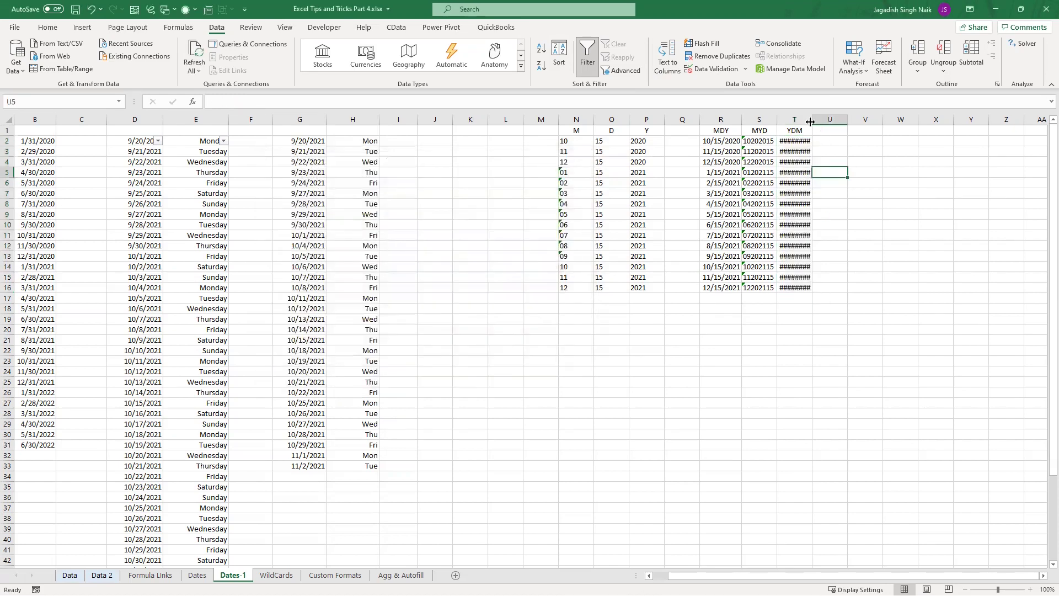
{"action": "double_click", "coordinate": [811, 119]}
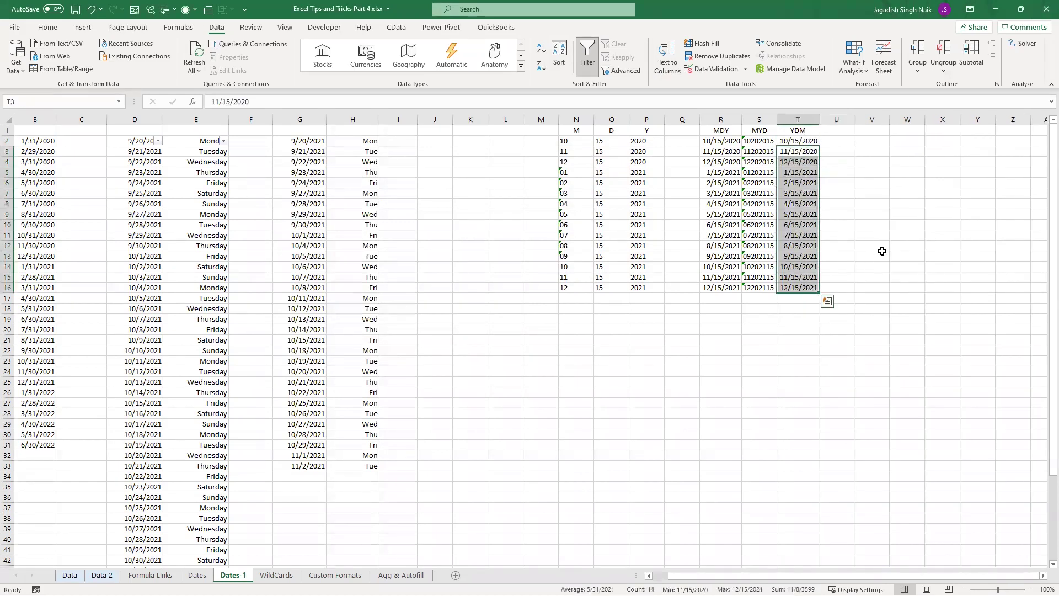
{"action": "left_click_drag", "start_coordinate": [872, 246], "coordinate": [871, 255]}
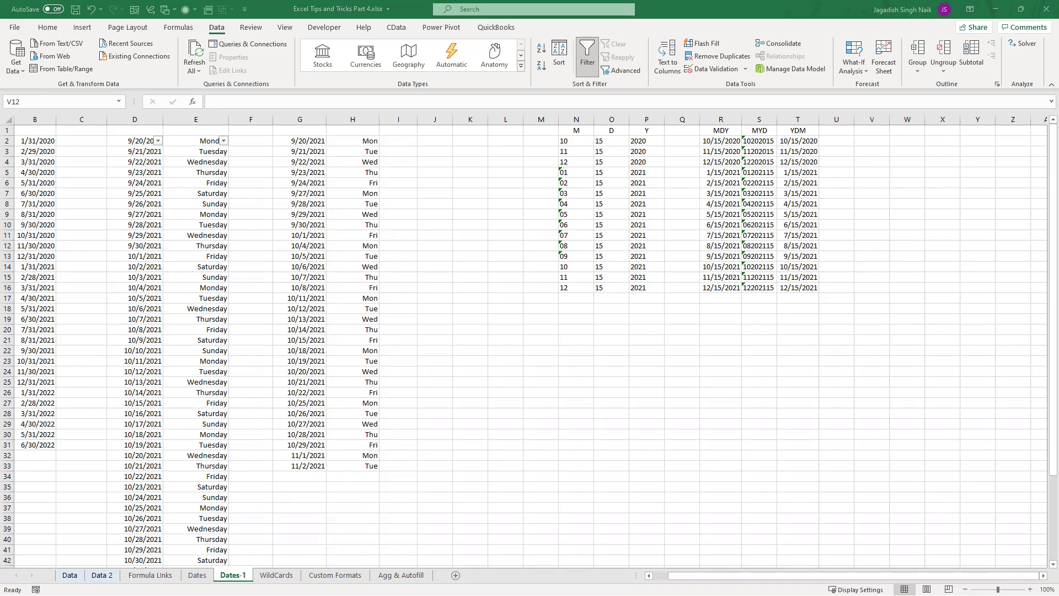
Step: Switch to the WildCards sheet and examine the msno codes in column A
{"action": "left_click", "coordinate": [279, 577]}
{"action": "left_click", "coordinate": [320, 287]}
{"action": "left_click", "coordinate": [100, 194]}
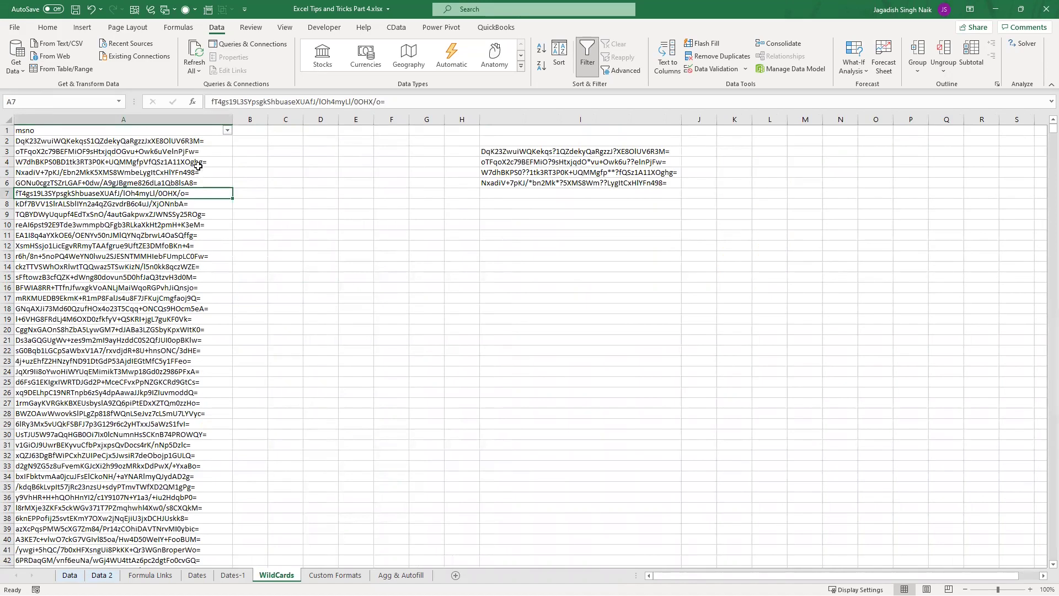
{"action": "left_click", "coordinate": [158, 119]}
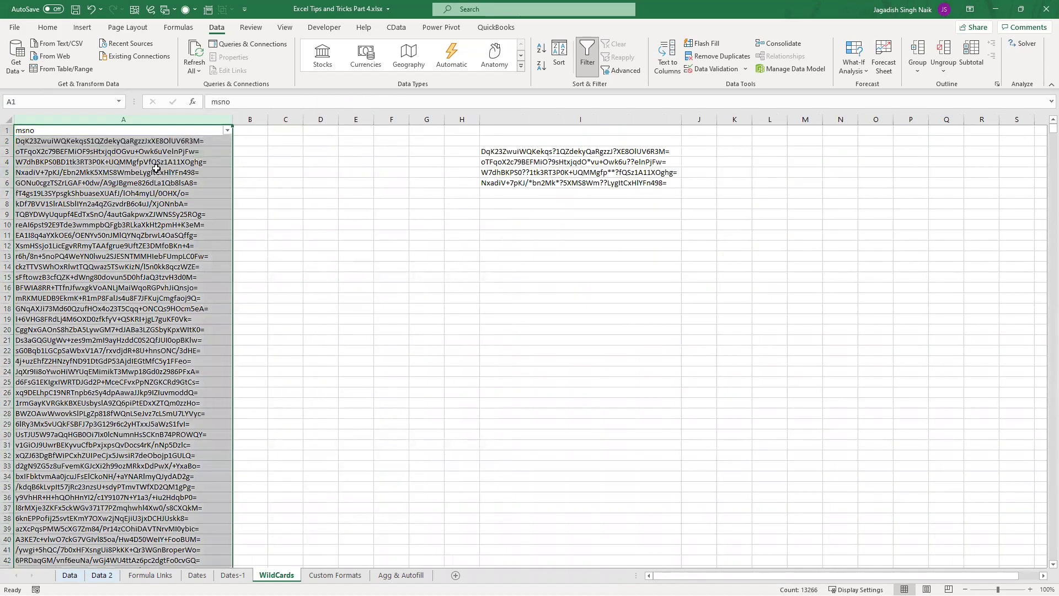
{"action": "left_click", "coordinate": [144, 142]}
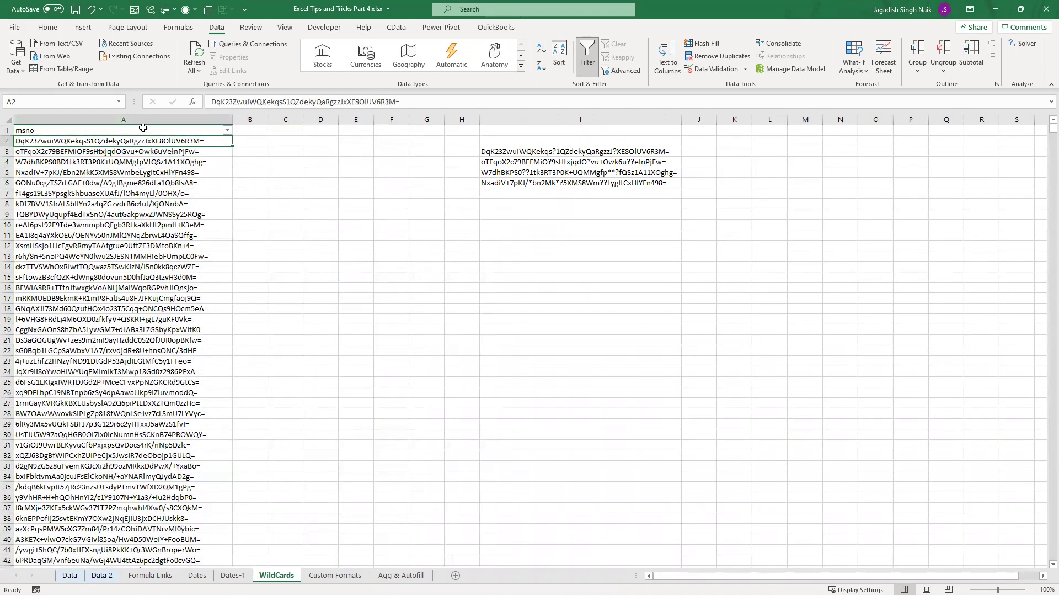
{"action": "left_click", "coordinate": [139, 162]}
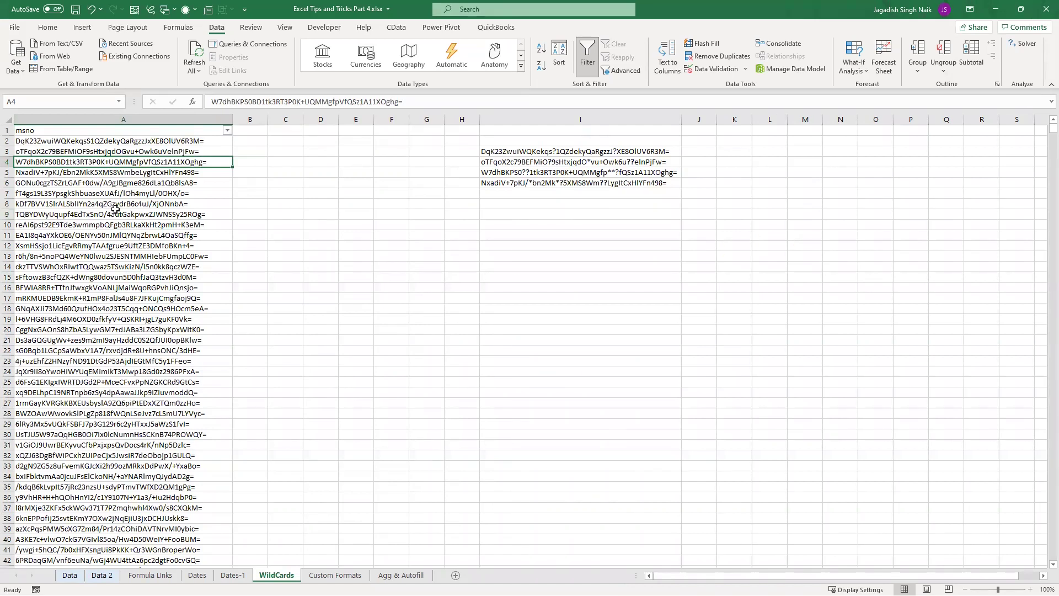
{"action": "left_click", "coordinate": [140, 120]}
{"action": "left_click", "coordinate": [88, 141]}
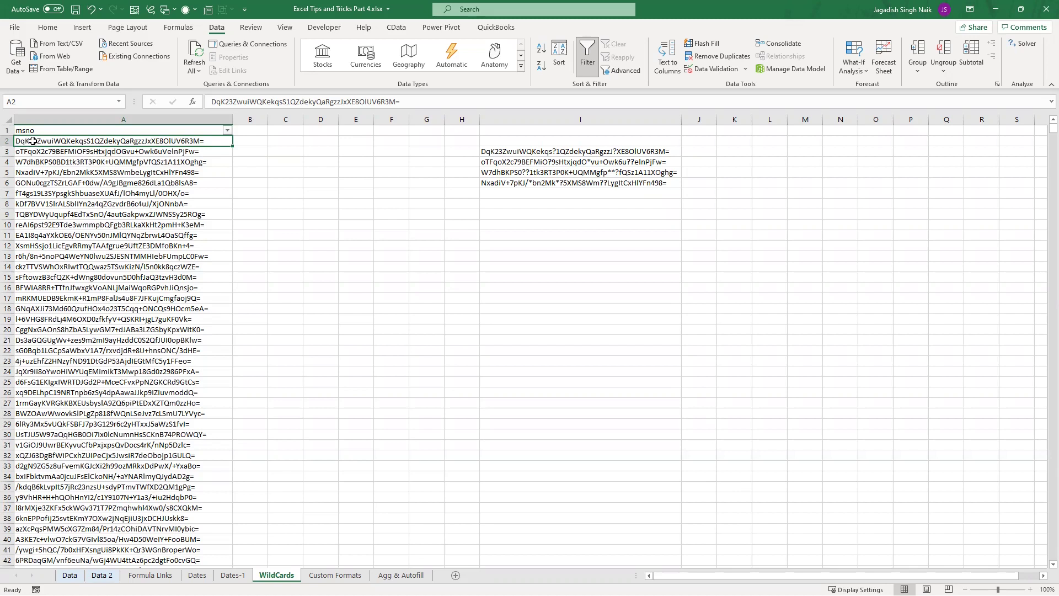
{"action": "left_click", "coordinate": [106, 183]}
{"action": "left_click", "coordinate": [227, 131]}
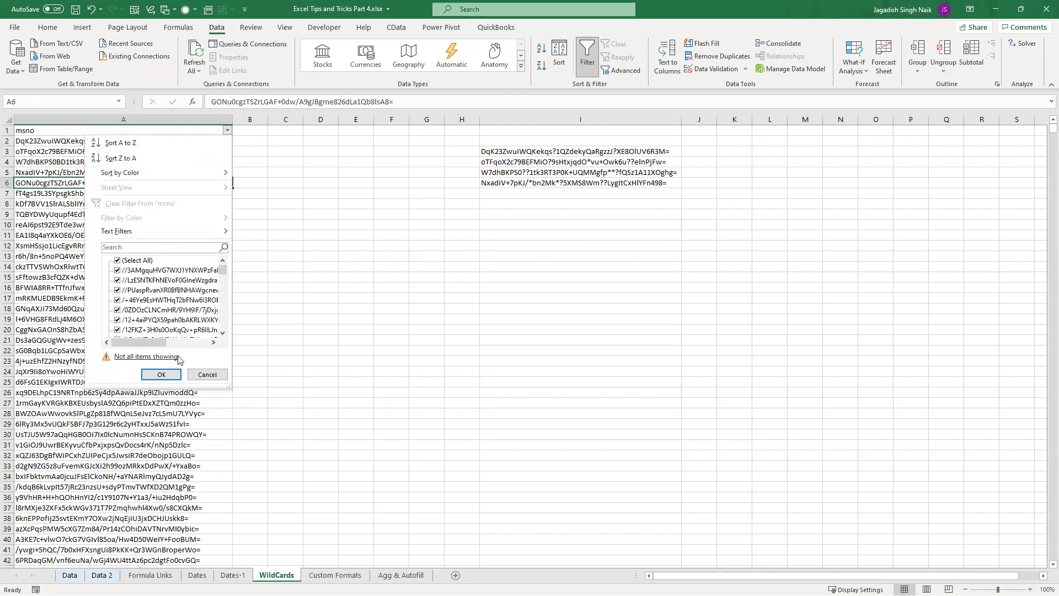
{"action": "left_click", "coordinate": [203, 373]}
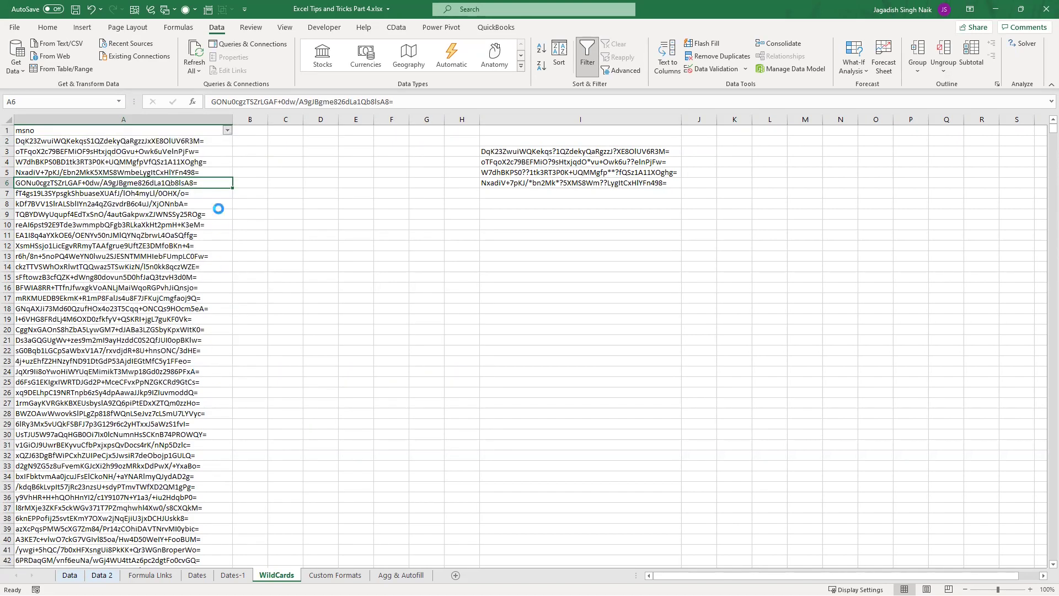
{"action": "left_click", "coordinate": [255, 142]}
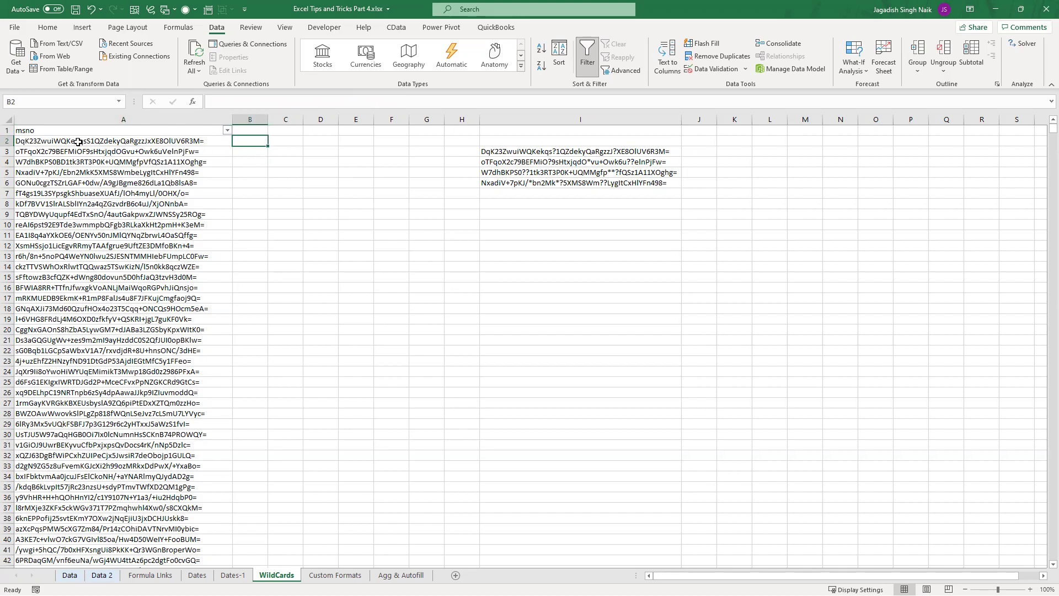
Step: Try searching the msno filter list for ??? and clear the search text
{"action": "left_click", "coordinate": [227, 132]}
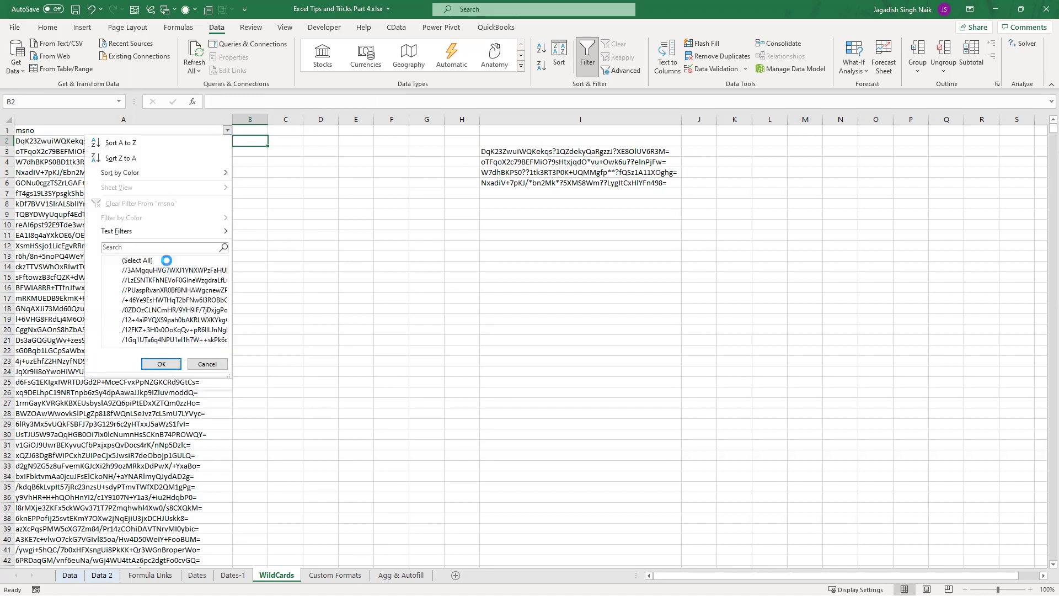
{"action": "left_click", "coordinate": [151, 247]}
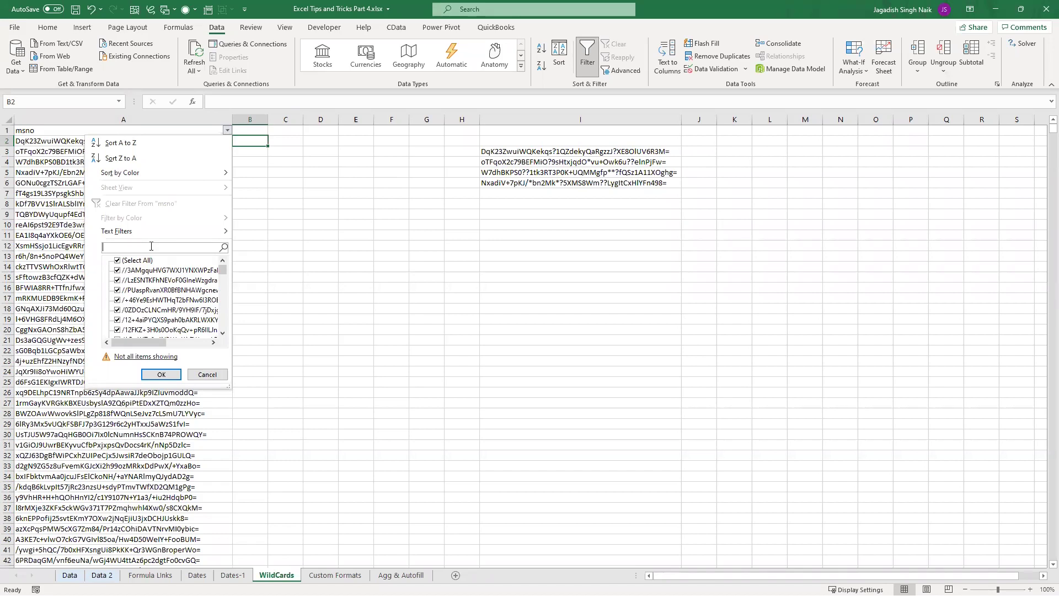
{"action": "type", "text": "?"}
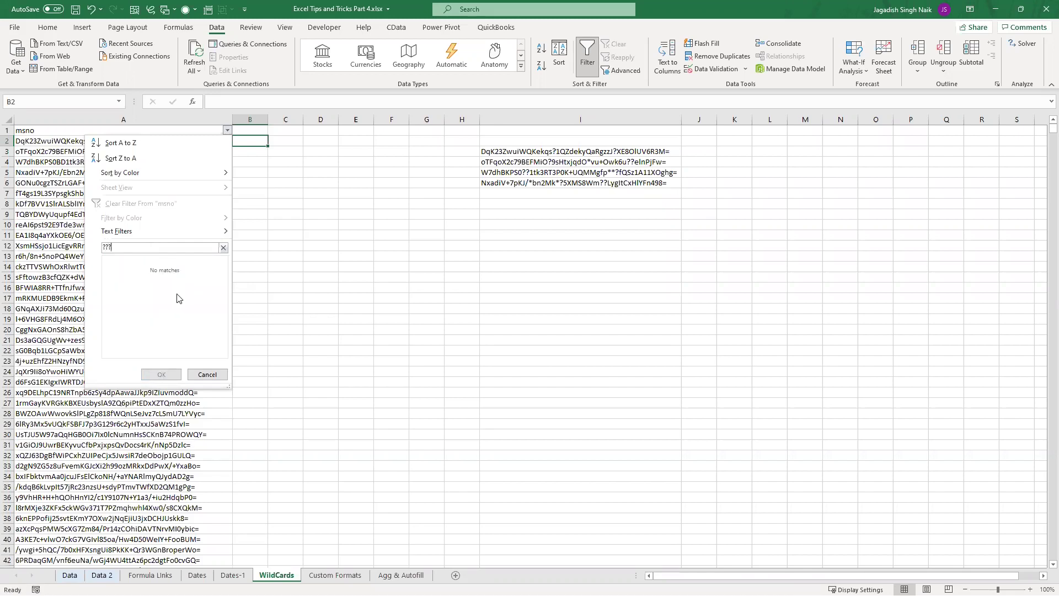
{"action": "left_click", "coordinate": [223, 247]}
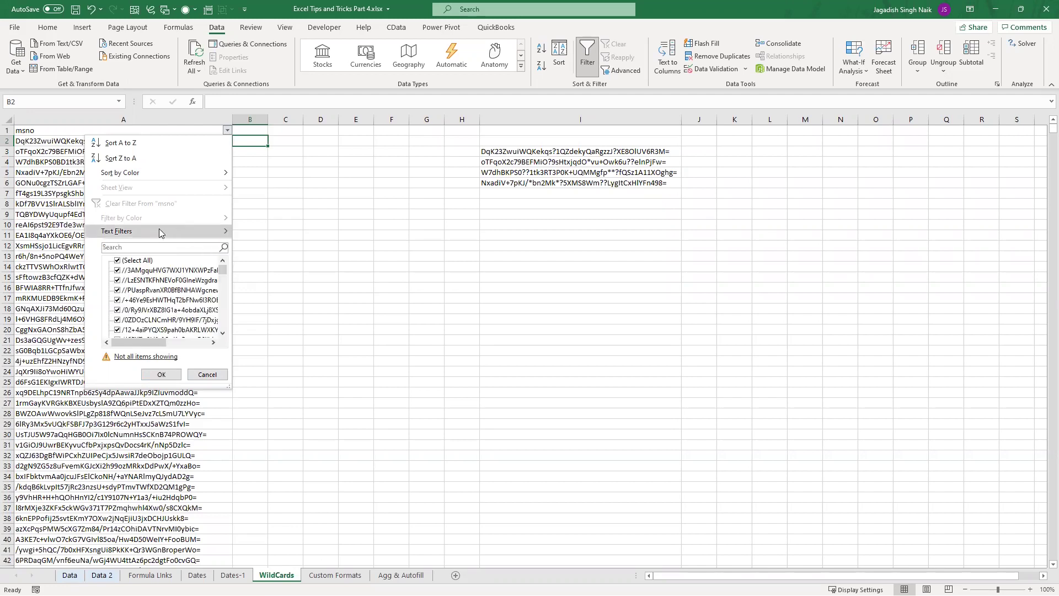
Step: Apply a custom text filter to the msno column showing codes that begin with ???2
{"action": "mouse_move", "coordinate": [142, 230]}
{"action": "left_click", "coordinate": [264, 267]}
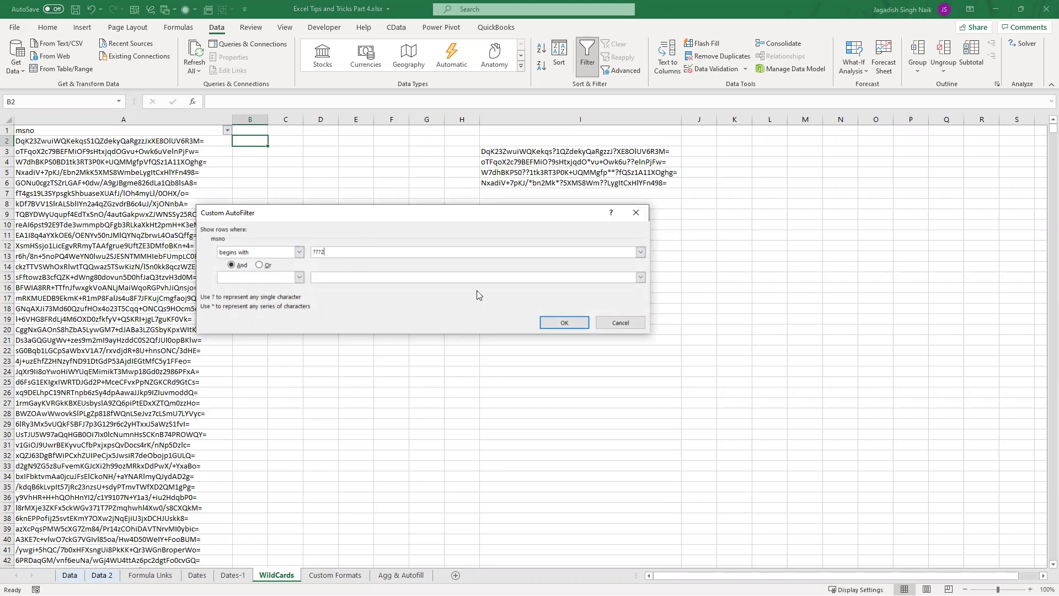
{"action": "left_click", "coordinate": [563, 322]}
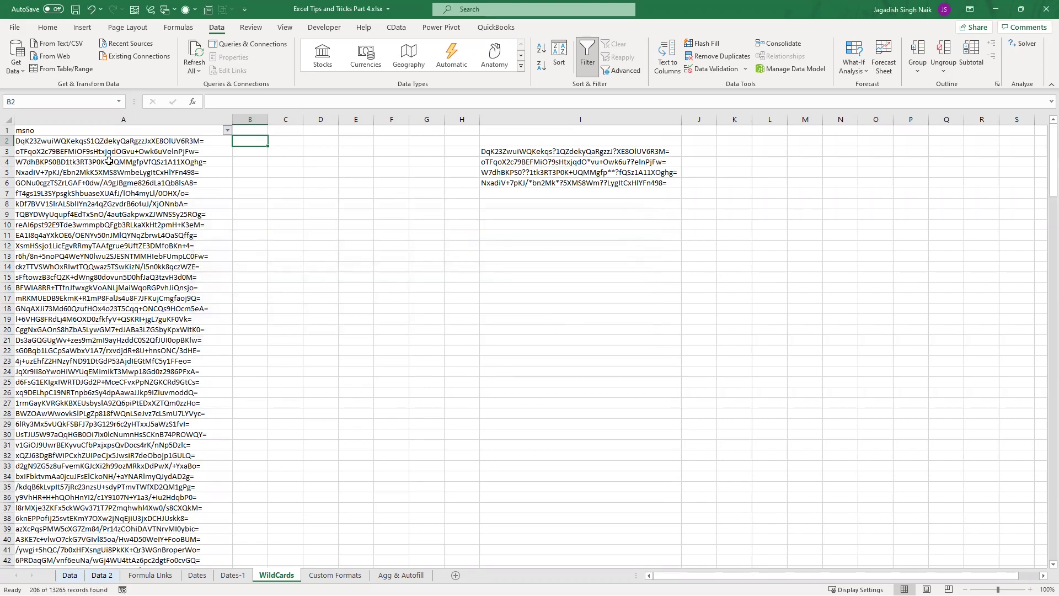
Step: Examine the filtered msno codes to check the fourth character of each one
{"action": "left_click_drag", "start_coordinate": [72, 141], "coordinate": [55, 497]}
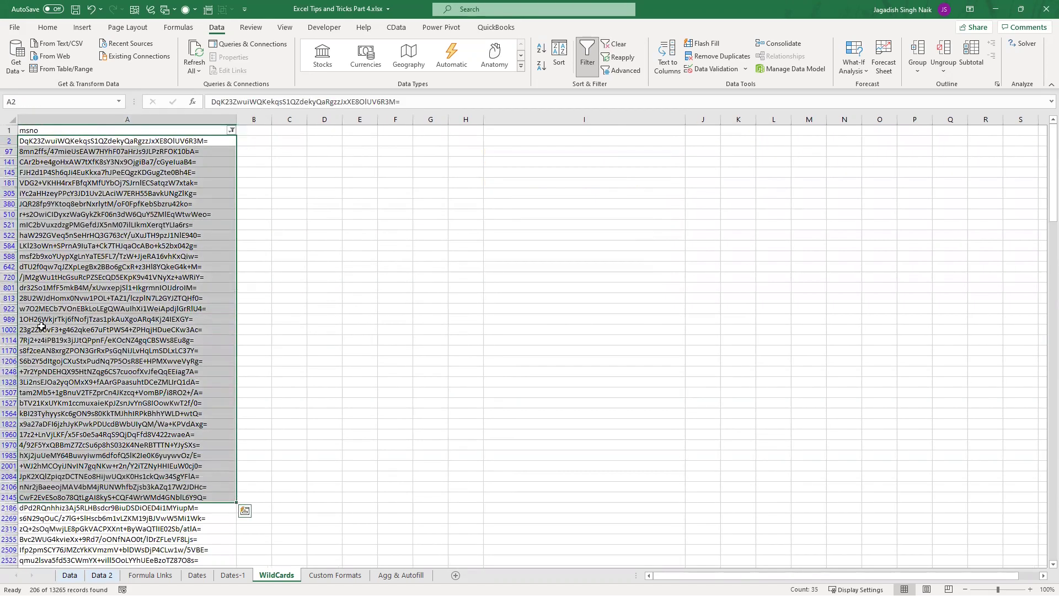
{"action": "left_click", "coordinate": [39, 161]}
{"action": "left_click", "coordinate": [41, 172]}
{"action": "left_click", "coordinate": [42, 182]}
{"action": "left_click", "coordinate": [43, 193]}
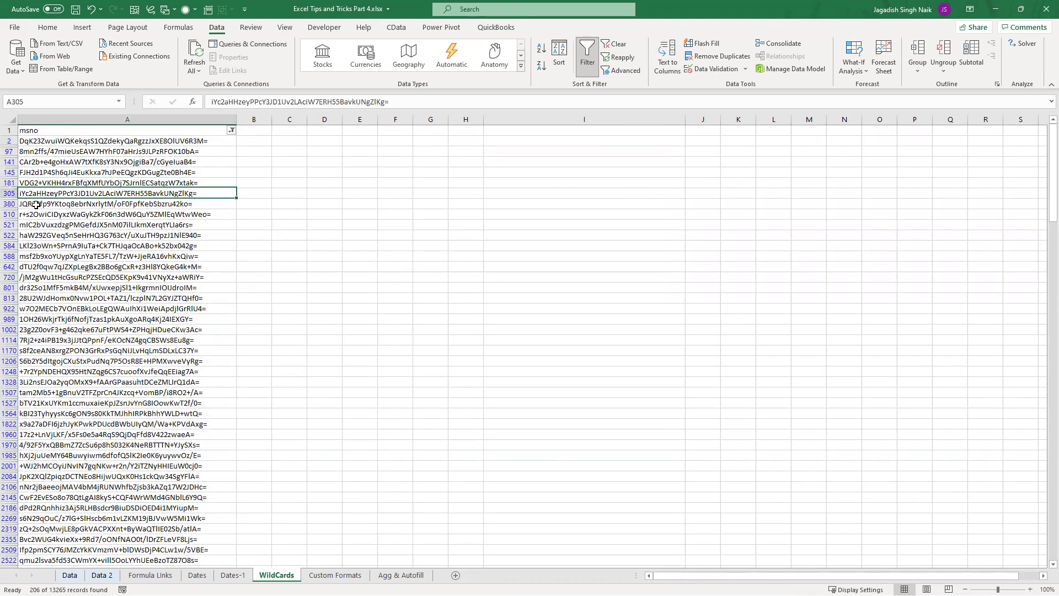
{"action": "left_click", "coordinate": [38, 204]}
{"action": "left_click", "coordinate": [58, 214]}
{"action": "left_click", "coordinate": [73, 318]}
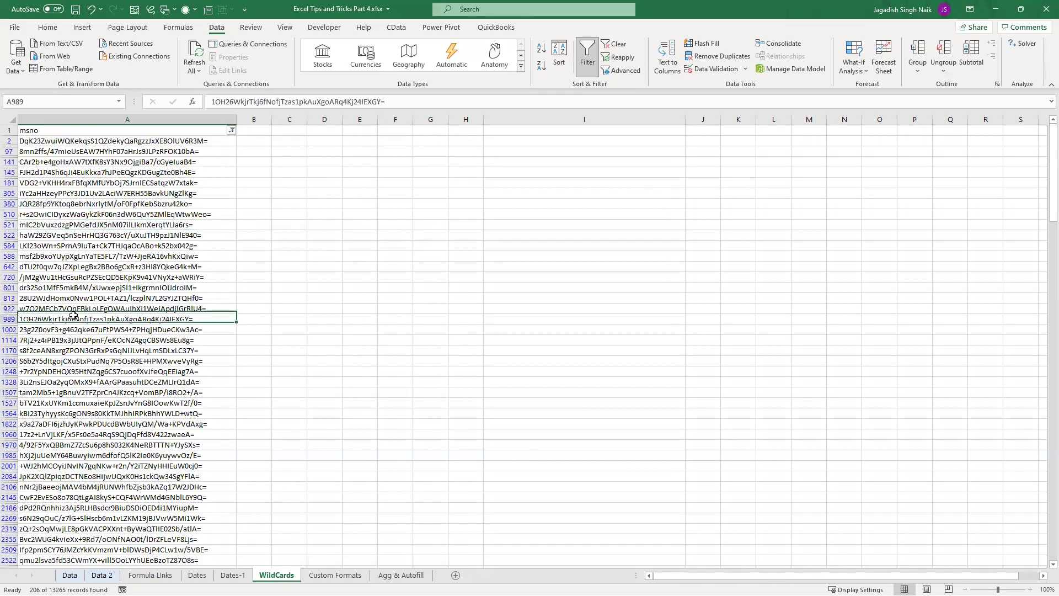
Step: Select the filtered msno column to check how many codes match
{"action": "left_click", "coordinate": [231, 130]}
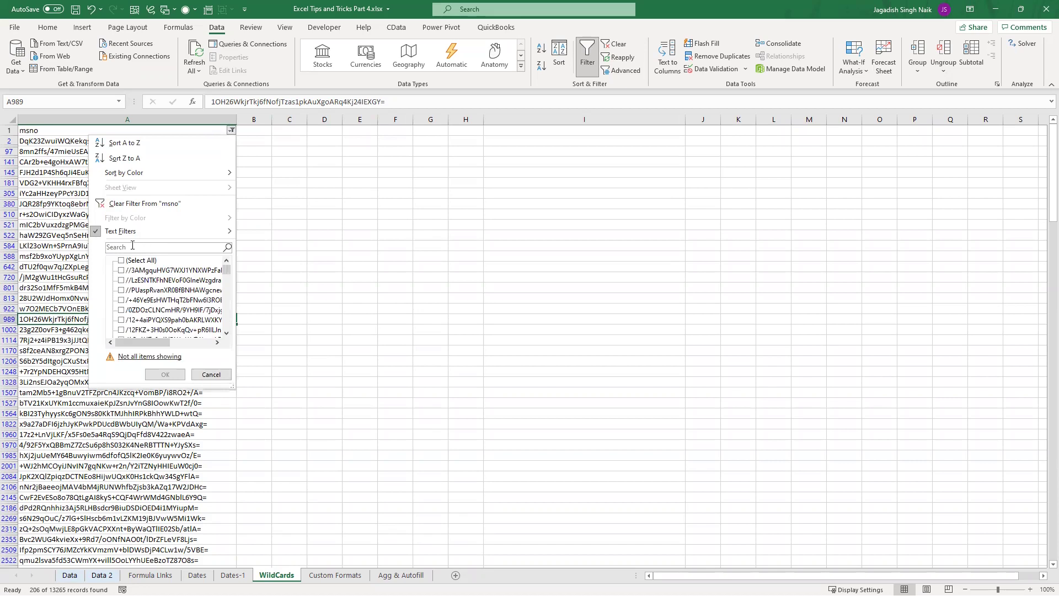
{"action": "left_click", "coordinate": [222, 373]}
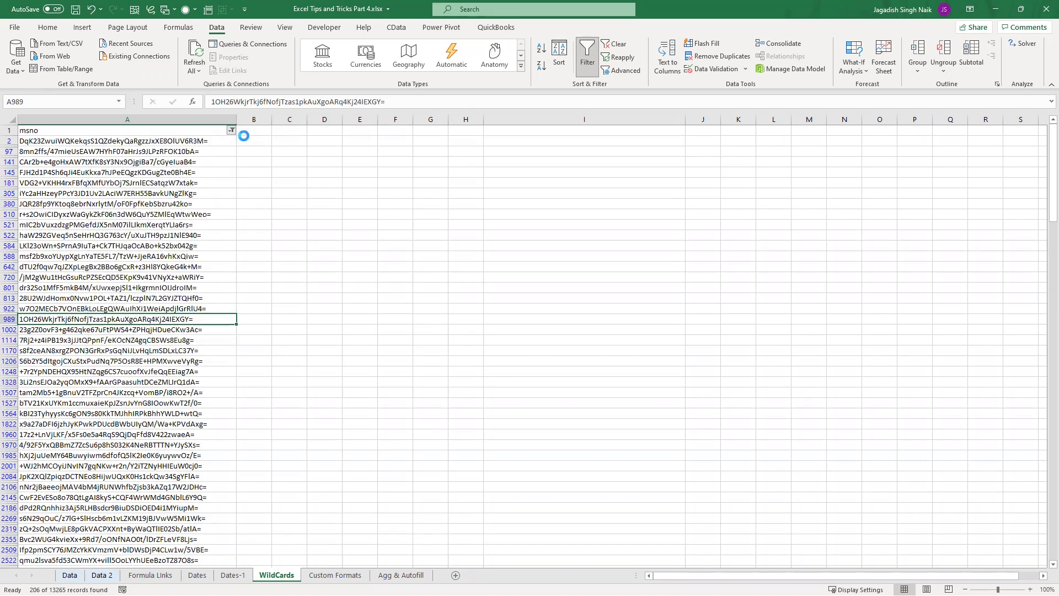
{"action": "left_click", "coordinate": [209, 193]}
{"action": "left_click", "coordinate": [185, 119]}
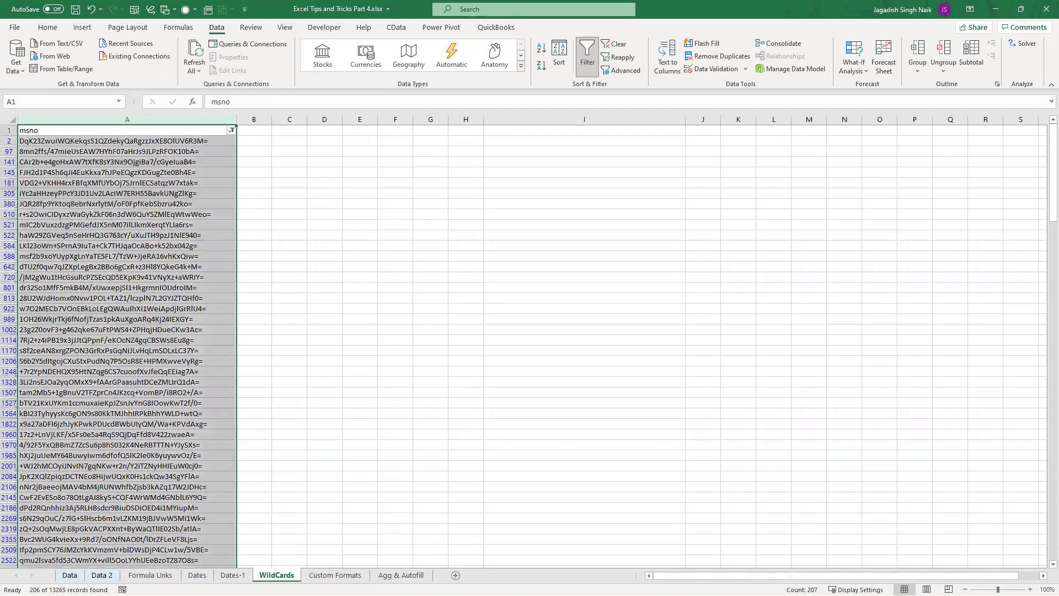
{"action": "left_click", "coordinate": [219, 151]}
Step: Clear the msno filter and refilter the column using the search pattern ???2*
{"action": "left_click", "coordinate": [231, 130]}
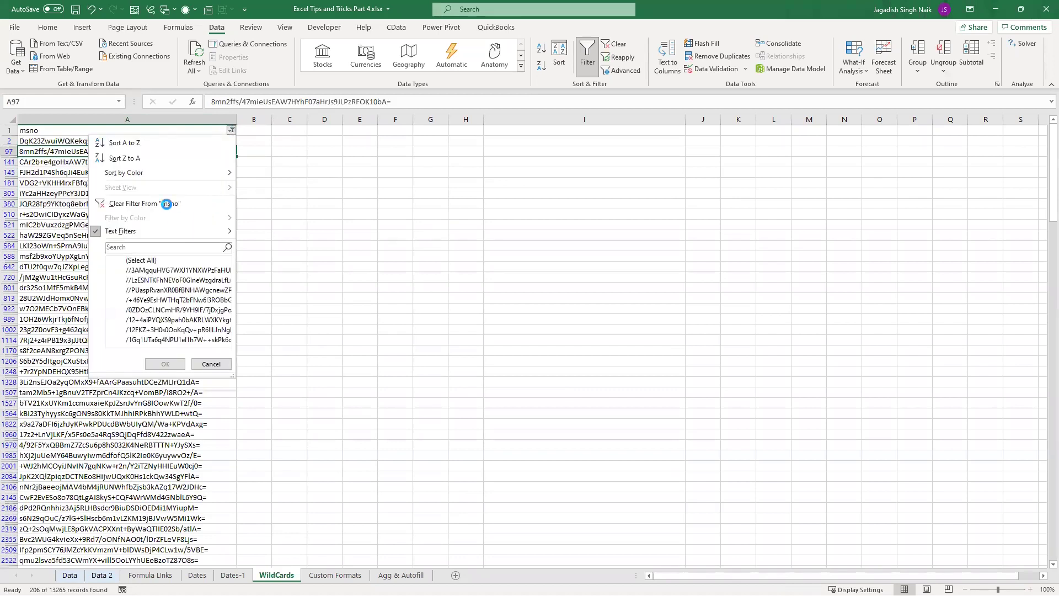
{"action": "left_click", "coordinate": [166, 204]}
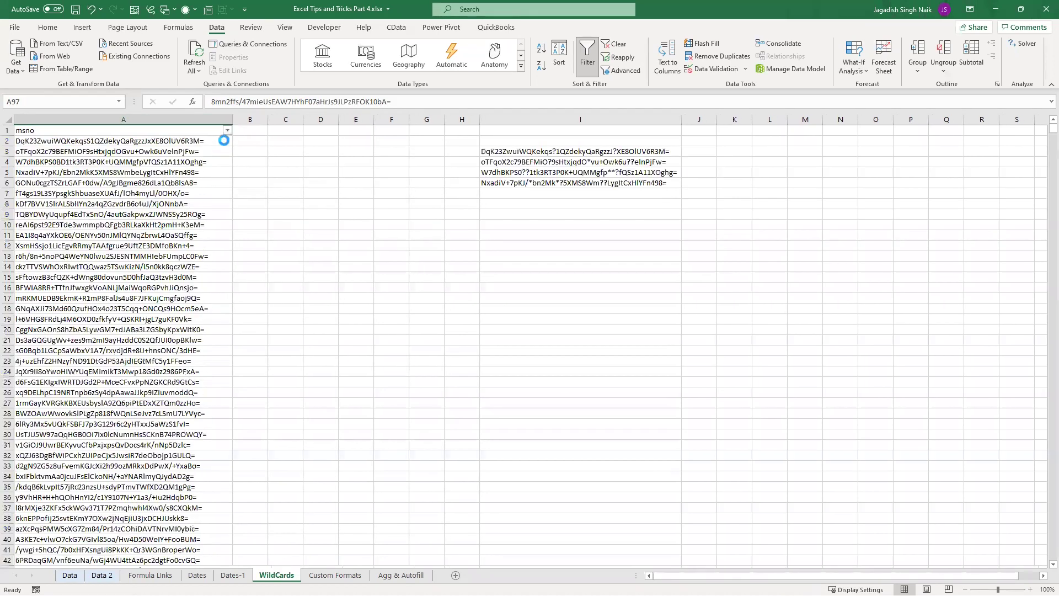
{"action": "left_click", "coordinate": [227, 130]}
{"action": "left_click", "coordinate": [117, 247]}
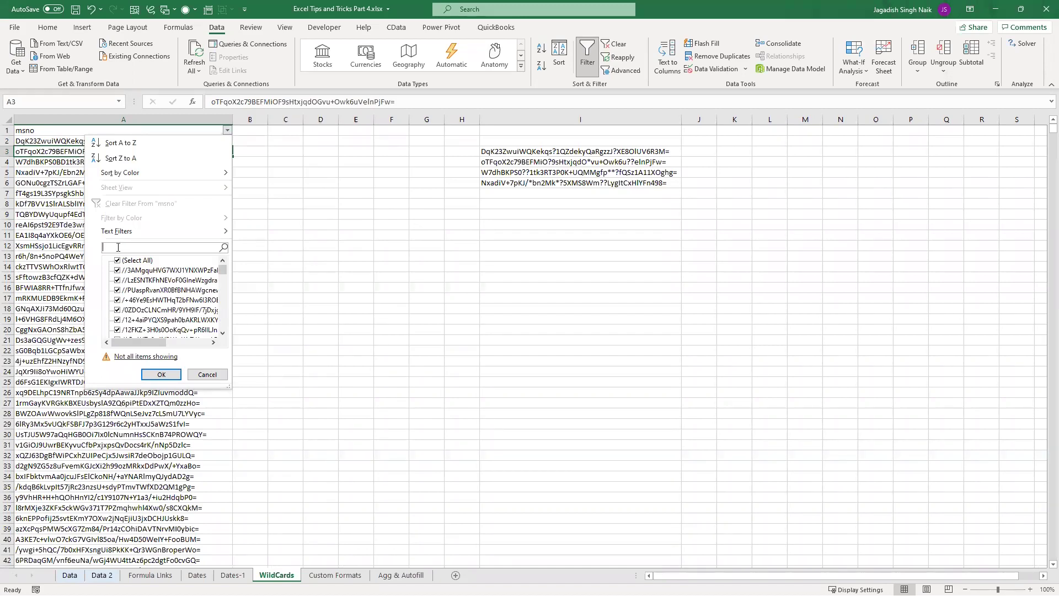
{"action": "type", "text": "?"}
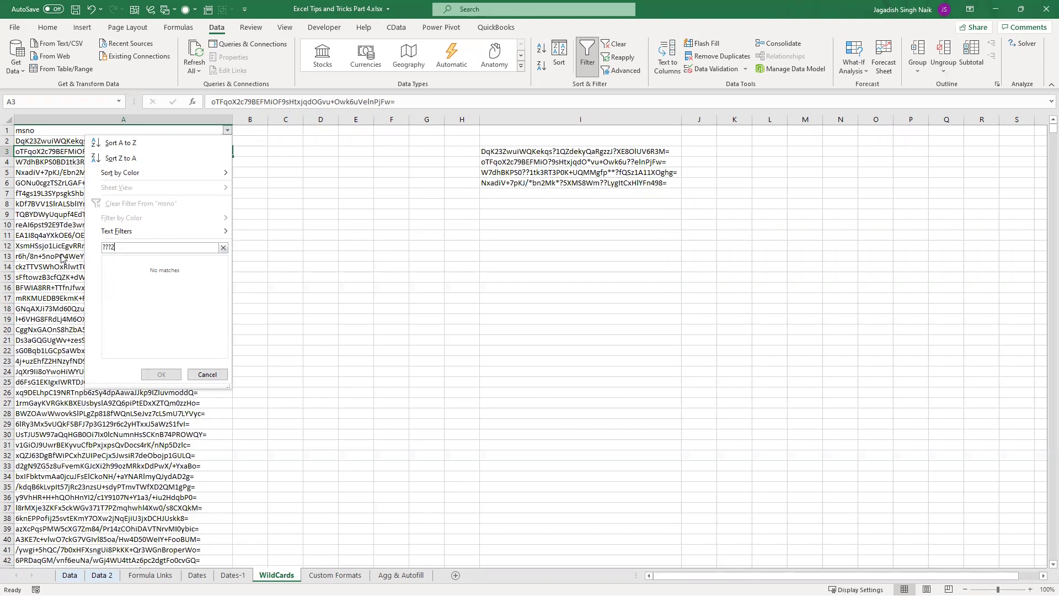
{"action": "double_click", "coordinate": [114, 247]}
{"action": "left_click", "coordinate": [137, 248]}
{"action": "left_click_drag", "start_coordinate": [114, 246], "coordinate": [97, 248]}
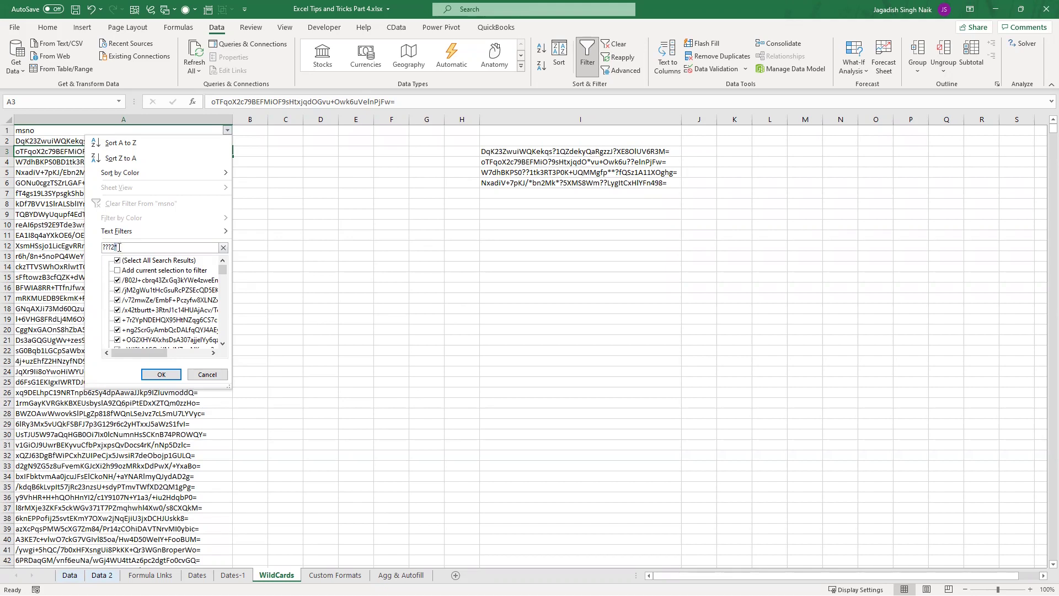
{"action": "left_click_drag", "start_coordinate": [123, 245], "coordinate": [103, 246]}
{"action": "left_click", "coordinate": [116, 247]}
{"action": "left_click", "coordinate": [161, 374]}
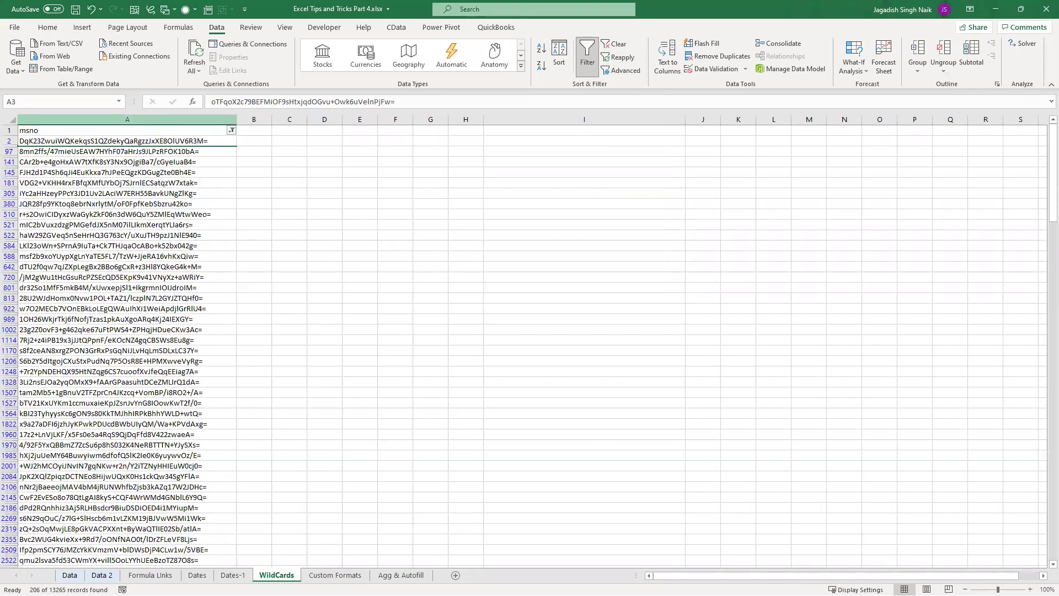
Step: Check the count of codes matched by the search filter and clear the msno filter
{"action": "key", "text": "ctrl+Home"}
{"action": "key", "text": "ctrl+shift+Down"}
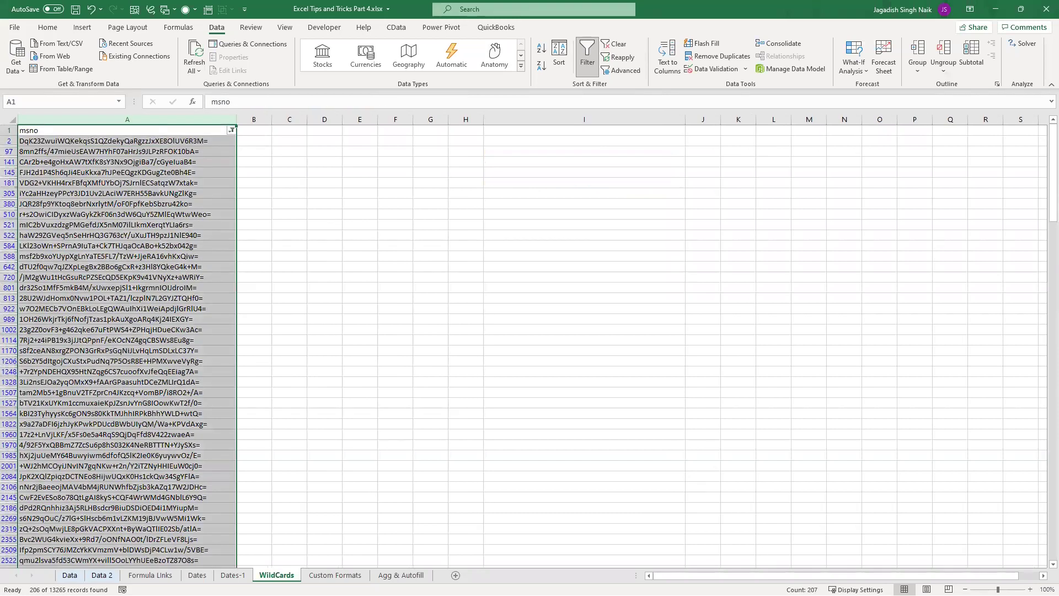
{"action": "left_click", "coordinate": [125, 268]}
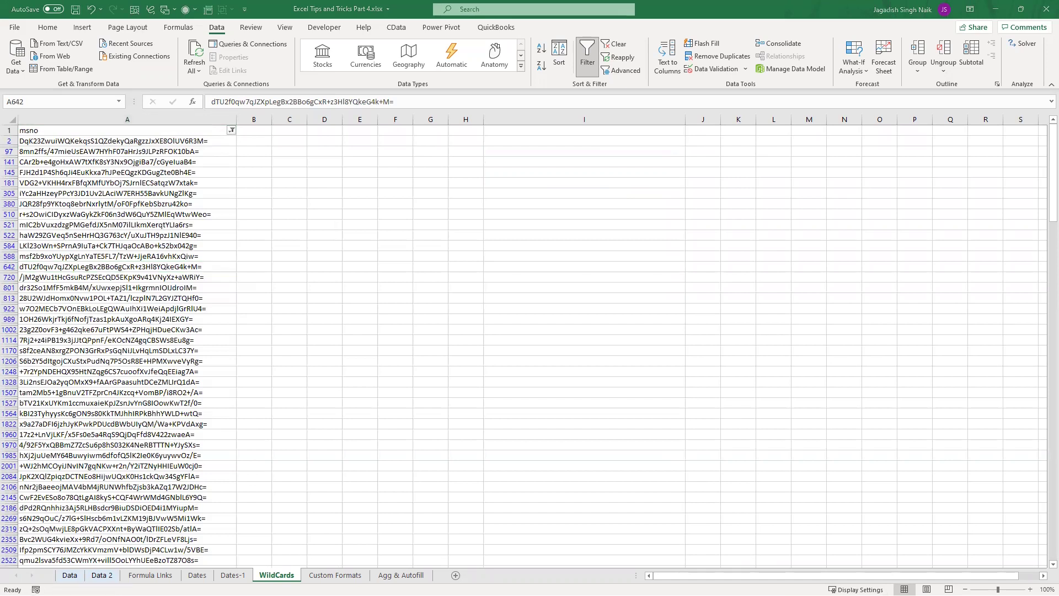
{"action": "left_click", "coordinate": [231, 130]}
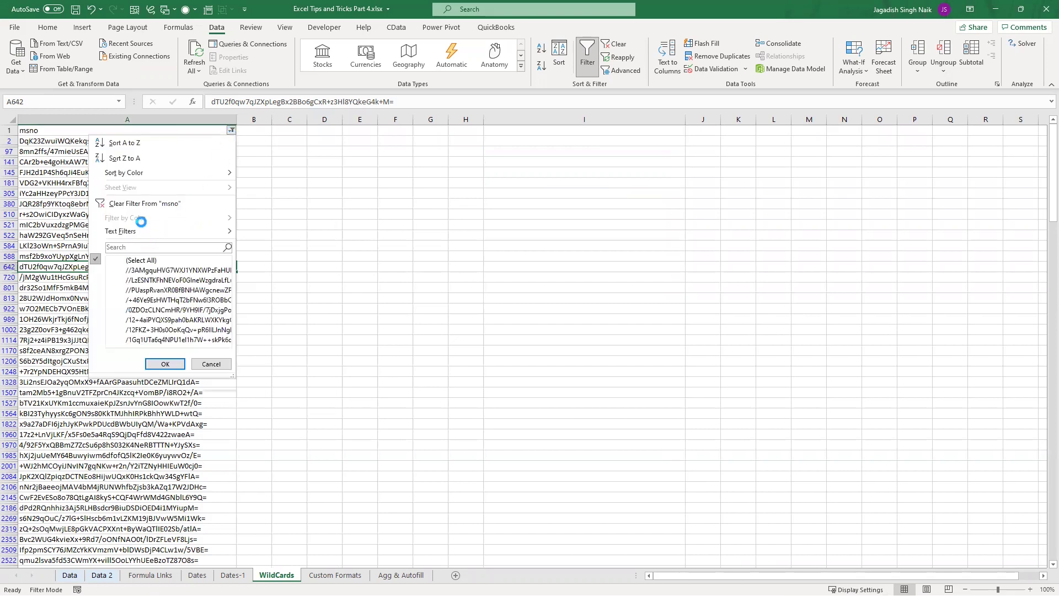
{"action": "left_click", "coordinate": [152, 204]}
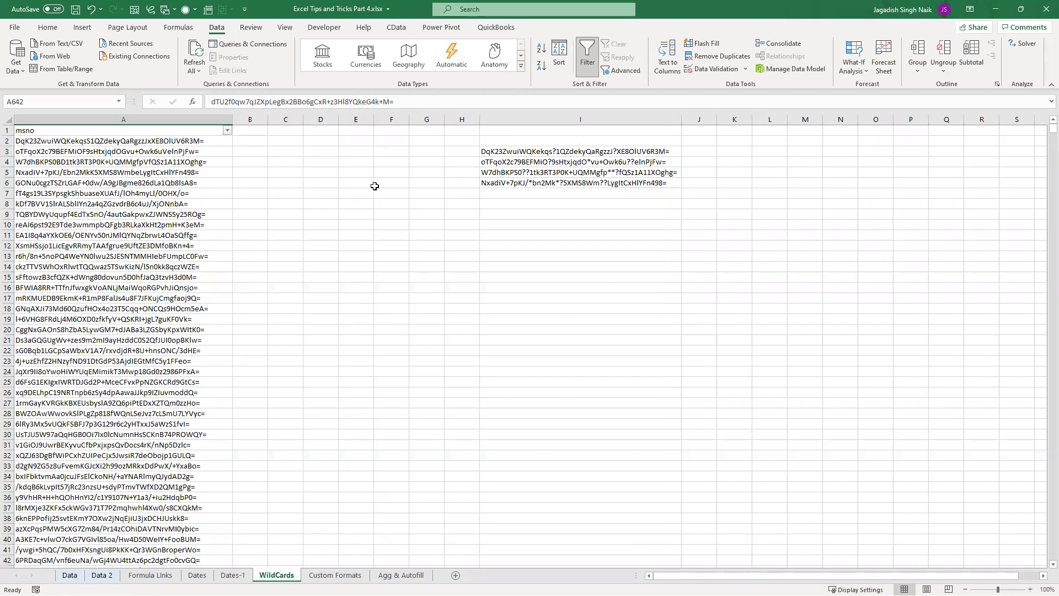
Step: Examine the sample strings in I3:I6 for their embedded ? and * characters
{"action": "left_click", "coordinate": [515, 150]}
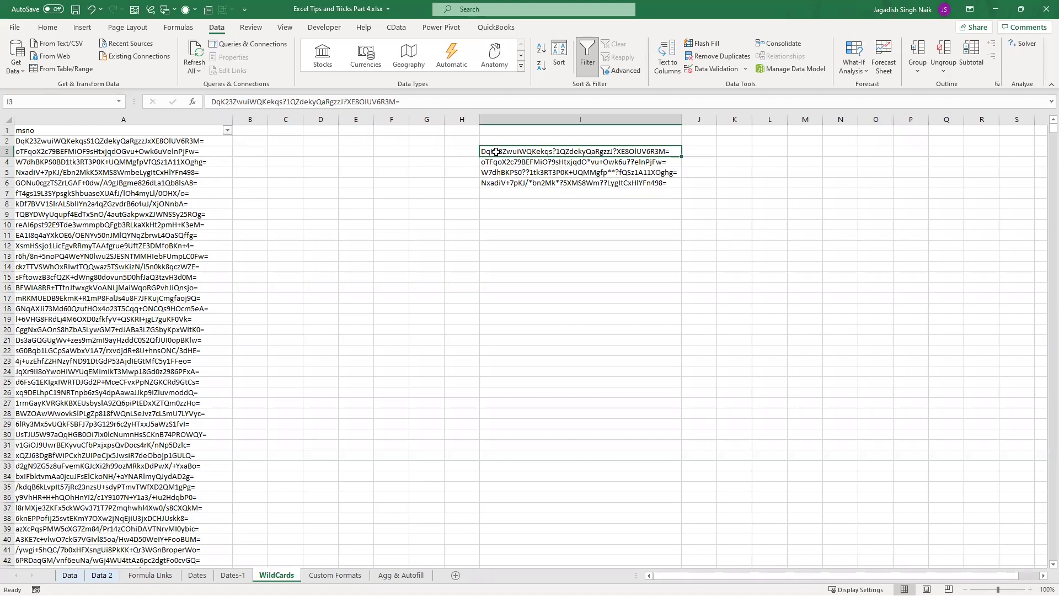
{"action": "left_click_drag", "start_coordinate": [519, 152], "coordinate": [605, 191]}
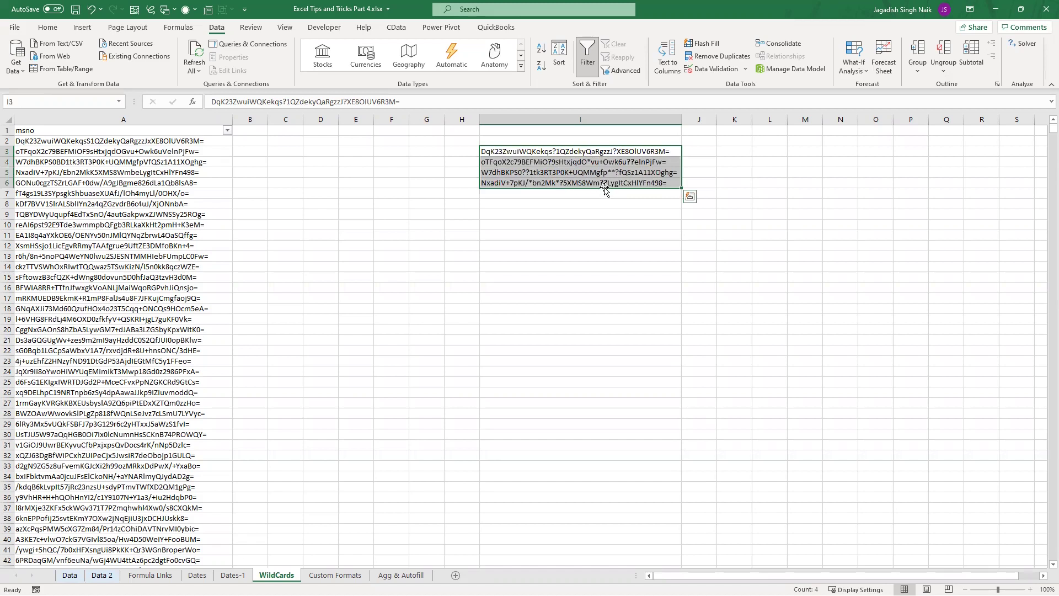
{"action": "double_click", "coordinate": [556, 152]}
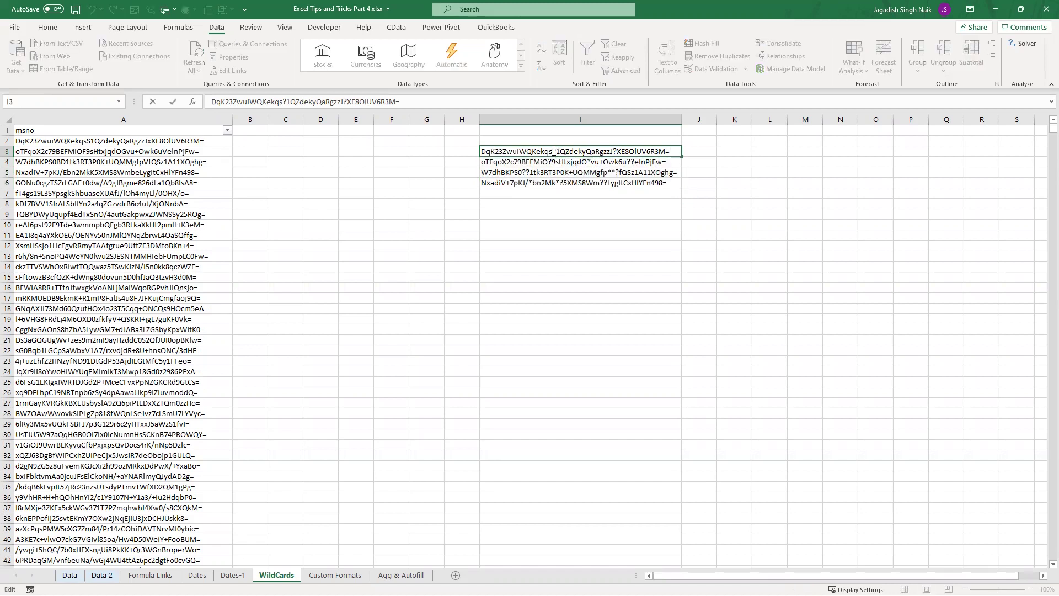
{"action": "double_click", "coordinate": [588, 162]}
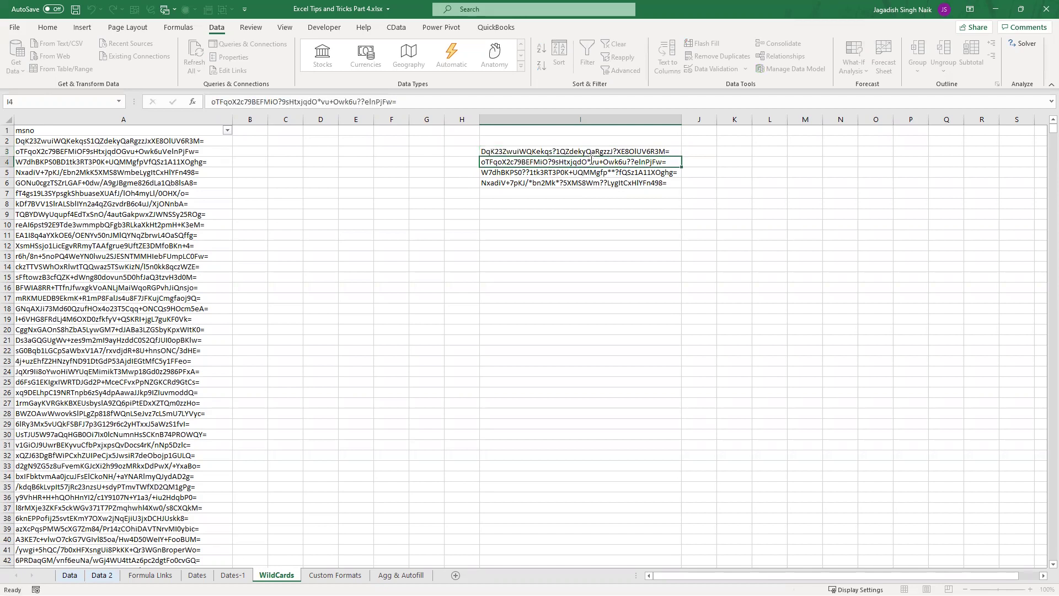
Step: Try to remove the question marks from I3:I6 by replacing all ? with nothing
{"action": "left_click", "coordinate": [558, 153]}
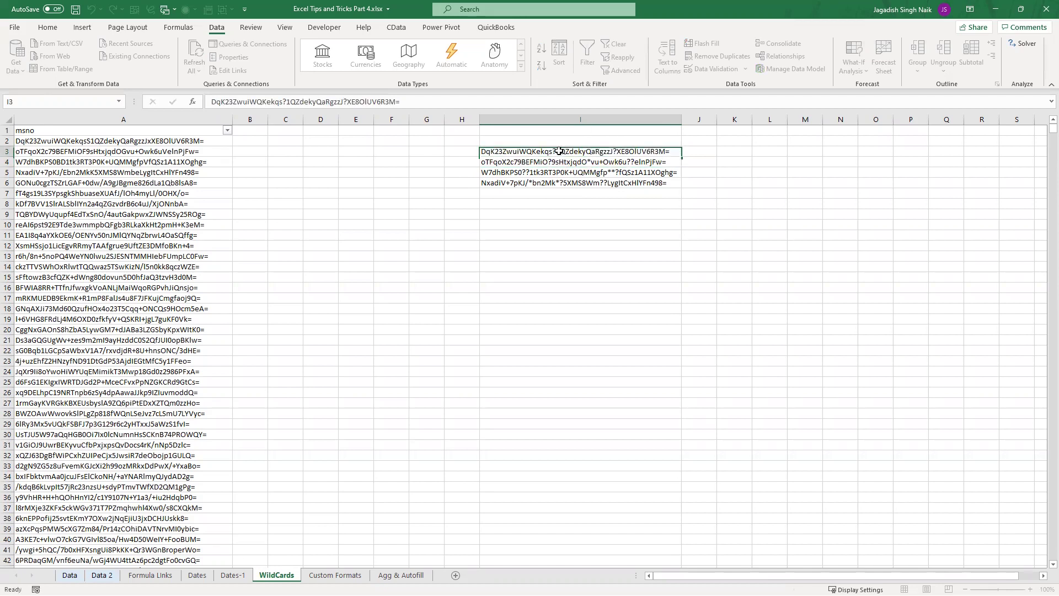
{"action": "left_click", "coordinate": [646, 185], "text": "shift"}
{"action": "key", "text": "ctrl+h"}
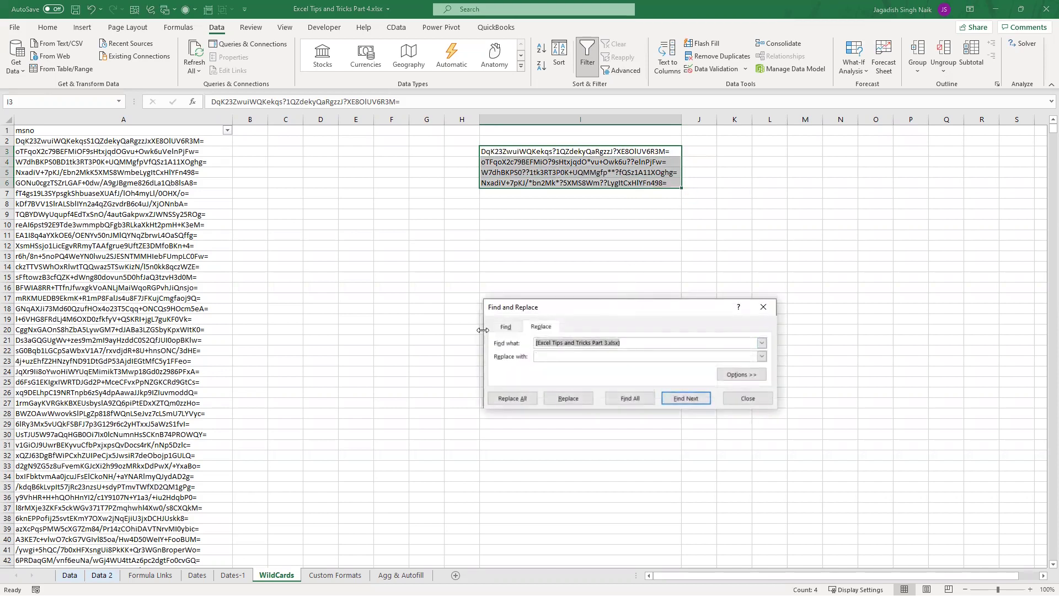
{"action": "key", "text": "Delete"}
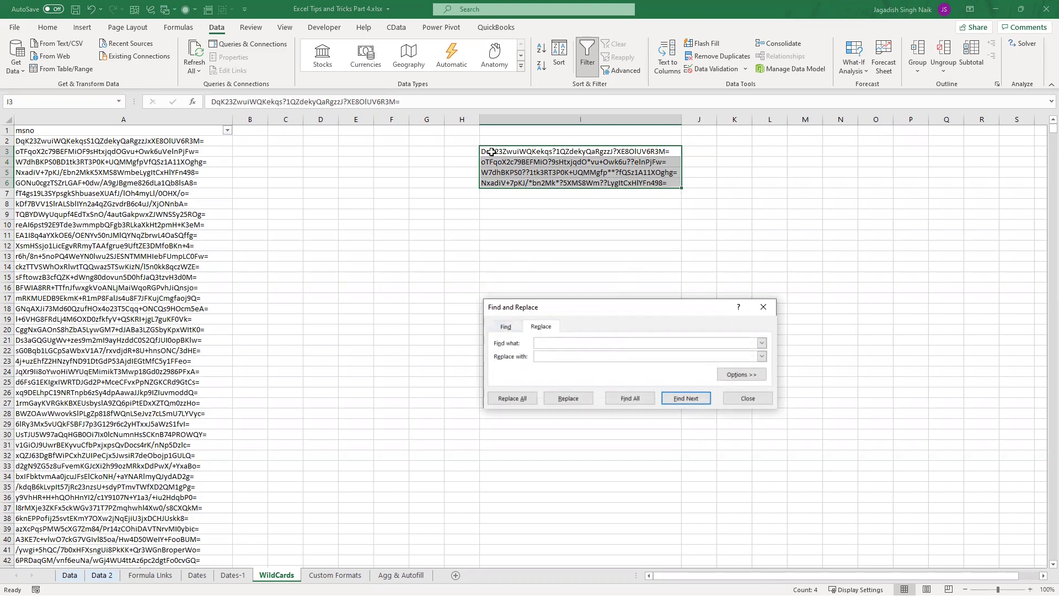
{"action": "left_click", "coordinate": [542, 357]}
{"action": "left_click", "coordinate": [519, 399]}
{"action": "left_click", "coordinate": [538, 334]}
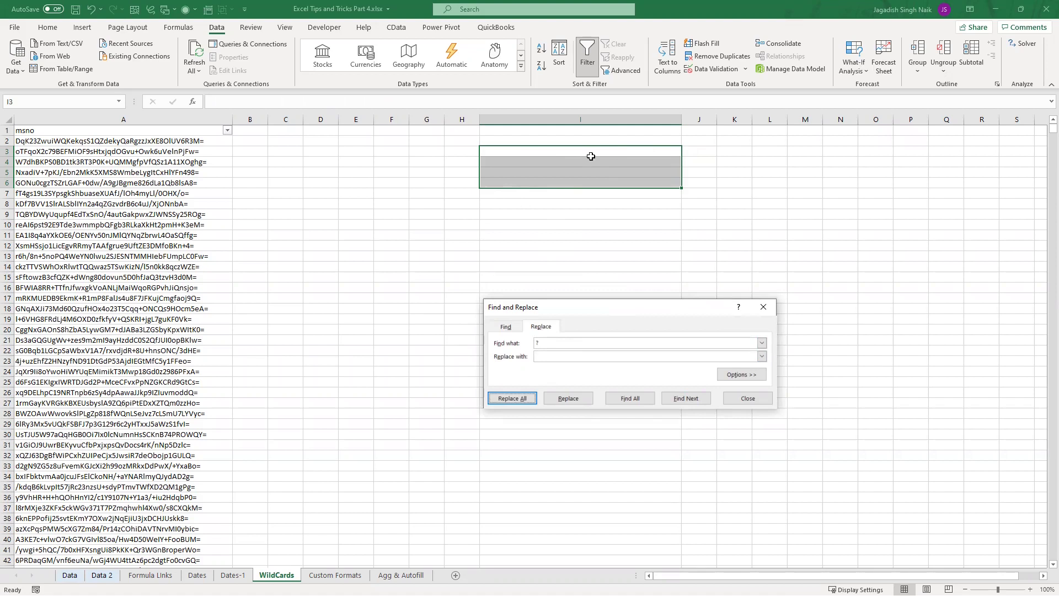
Step: Enter ? again as the search text, close Find and Replace, and undo the replacement in I3:I6
{"action": "left_click", "coordinate": [539, 342]}
{"action": "key", "text": "BackSpace"}
{"action": "type", "text": "?"}
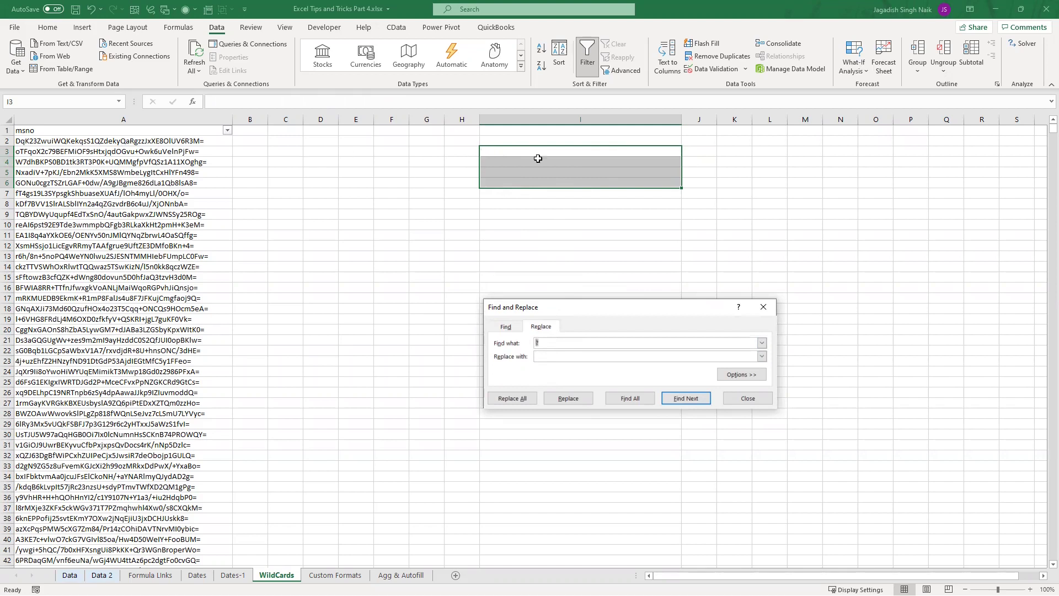
{"action": "left_click", "coordinate": [545, 357]}
{"action": "left_click", "coordinate": [763, 306]}
{"action": "left_click", "coordinate": [574, 238]}
{"action": "key", "text": "ctrl+z"}
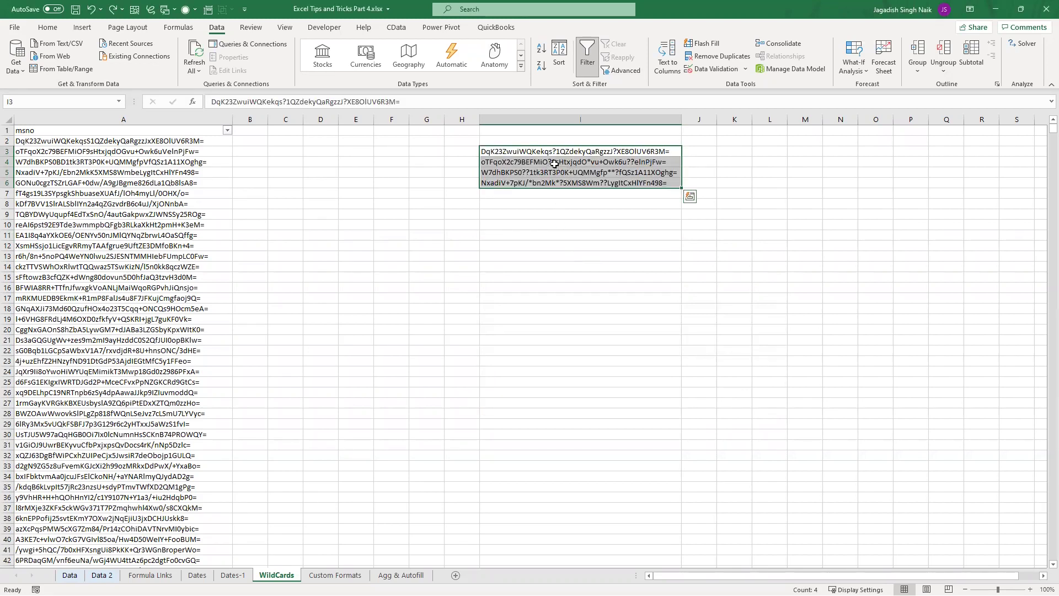
Step: Remove the literal question marks from I3:I6 by replacing all ~?~ with nothing
{"action": "key", "text": "ctrl+h"}
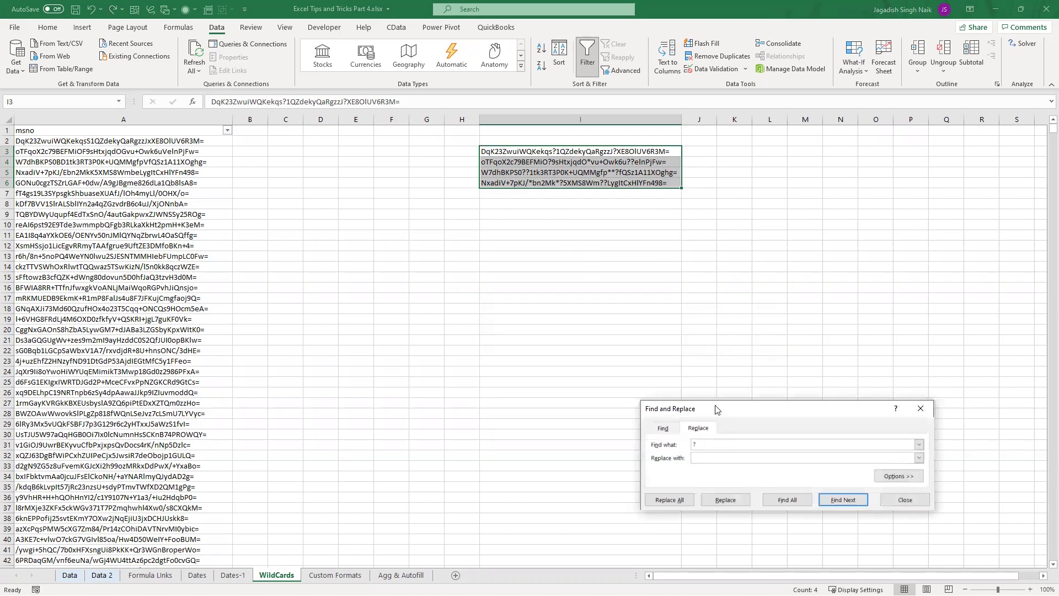
{"action": "left_click_drag", "start_coordinate": [719, 411], "coordinate": [579, 262]}
{"action": "type", "text": "?"}
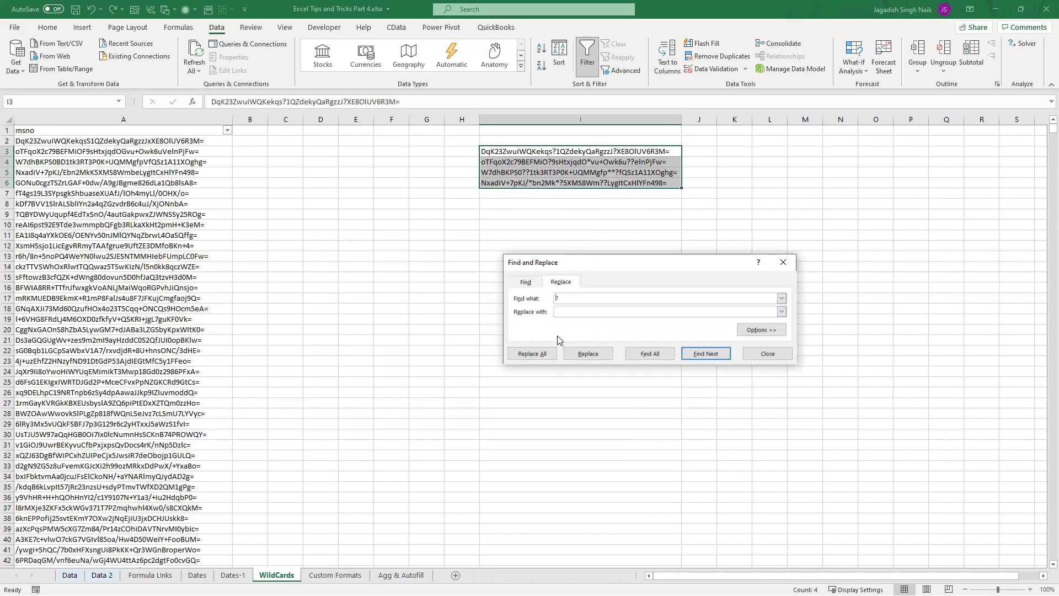
{"action": "key", "text": "Home"}
{"action": "type", "text": "~?~"}
{"action": "left_click", "coordinate": [574, 312]}
{"action": "left_click", "coordinate": [530, 355]}
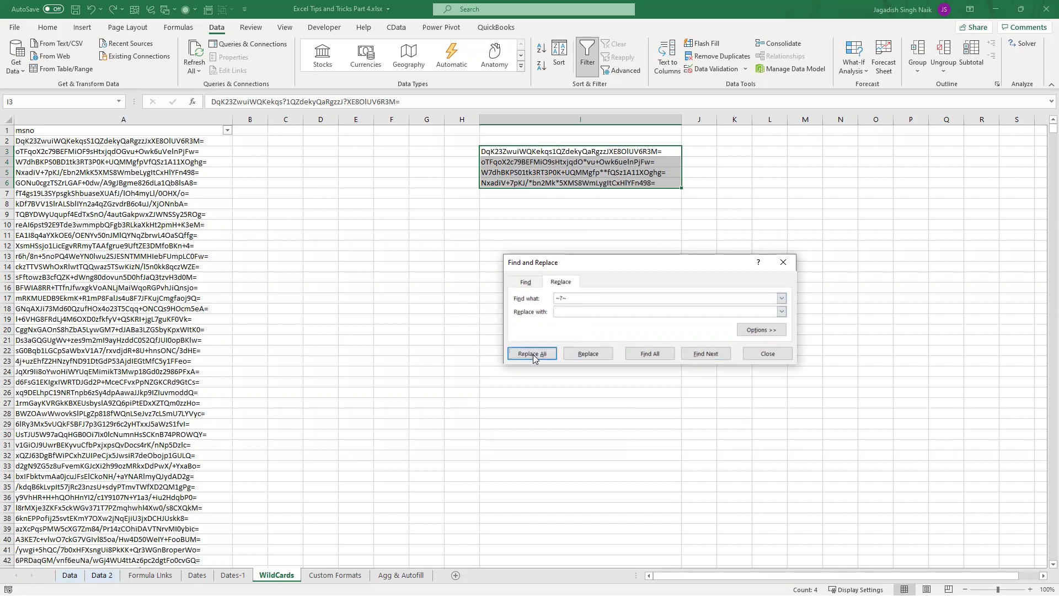
{"action": "key", "text": "Return"}
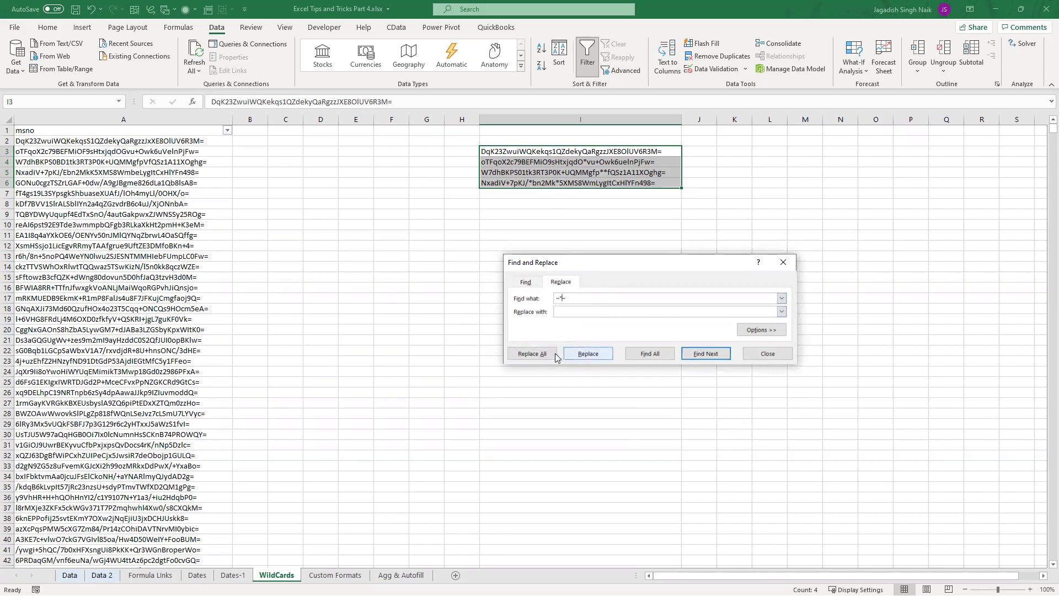
Step: Remove the literal asterisks from I3:I6 by replacing all ~*~ with nothing, and close Find and Replace
{"action": "left_click", "coordinate": [531, 354]}
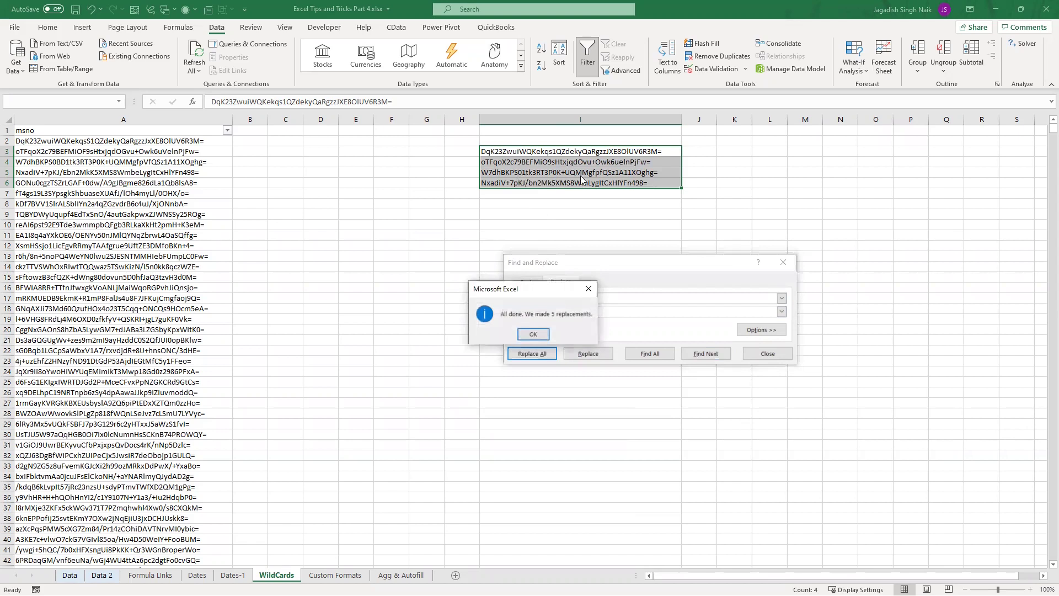
{"action": "left_click", "coordinate": [588, 289]}
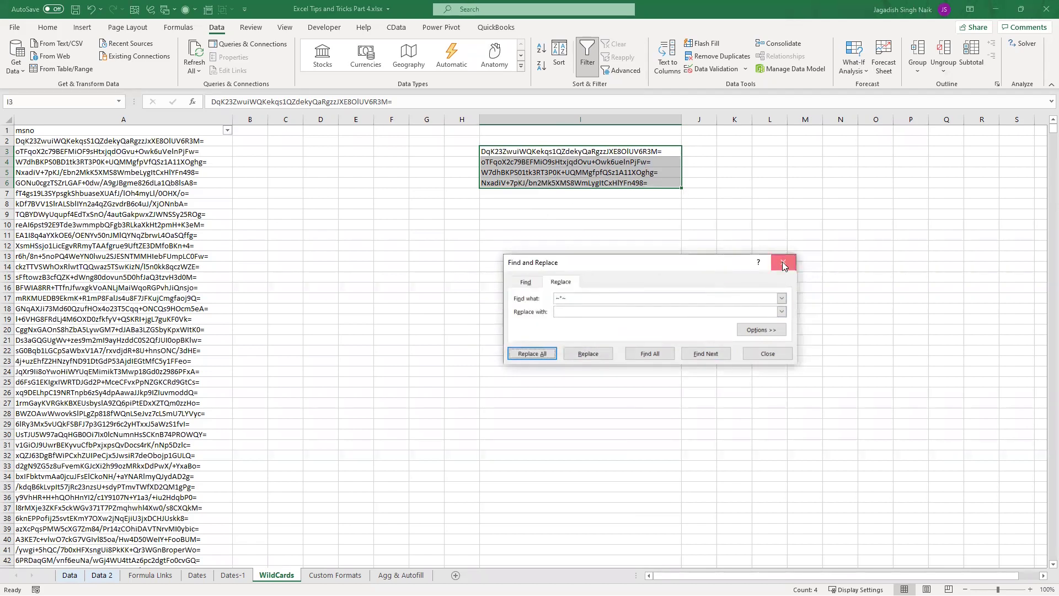
{"action": "left_click", "coordinate": [783, 262]}
{"action": "left_click", "coordinate": [539, 231]}
{"action": "left_click_drag", "start_coordinate": [543, 155], "coordinate": [546, 182]}
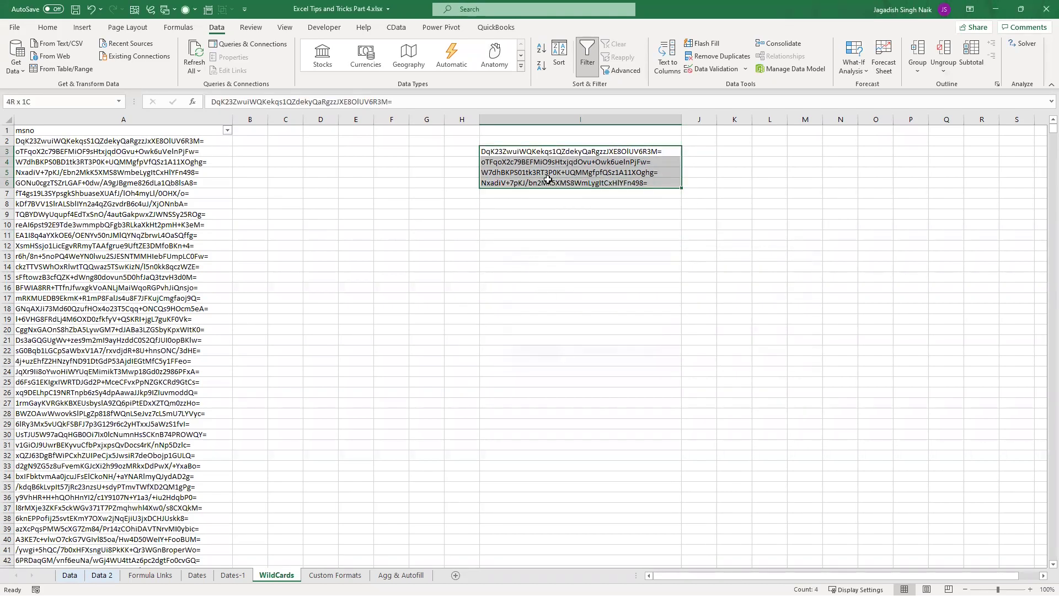
{"action": "left_click", "coordinate": [521, 195]}
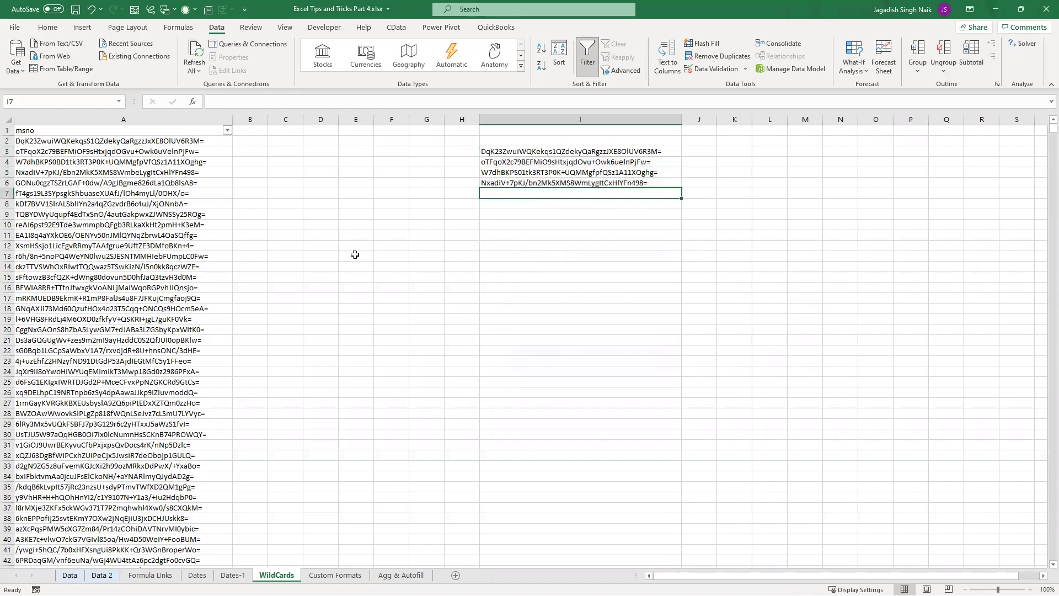
{"action": "left_click", "coordinate": [340, 141]}
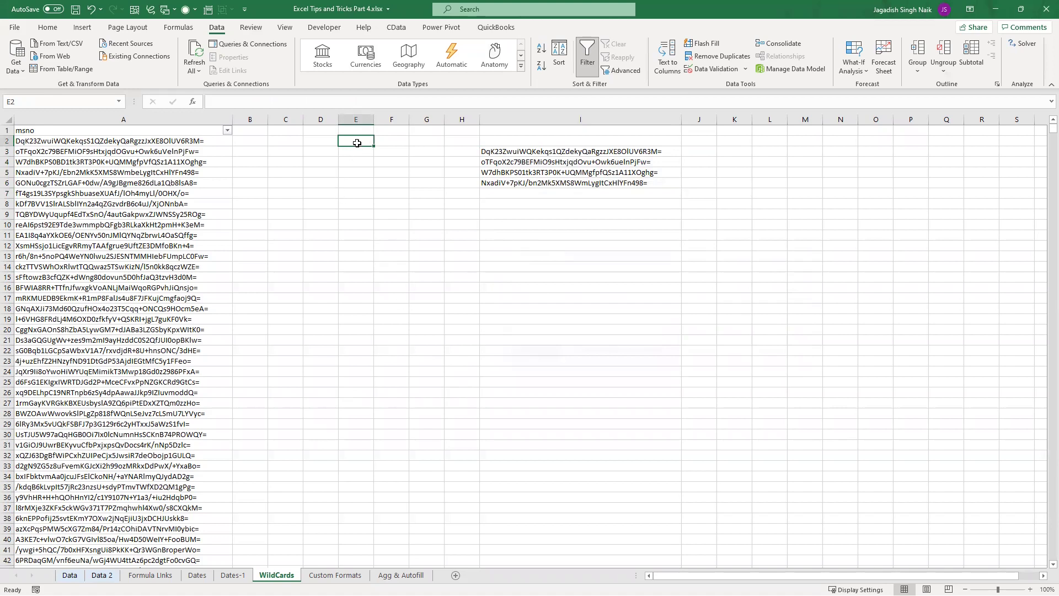
{"action": "type", "text": "="}
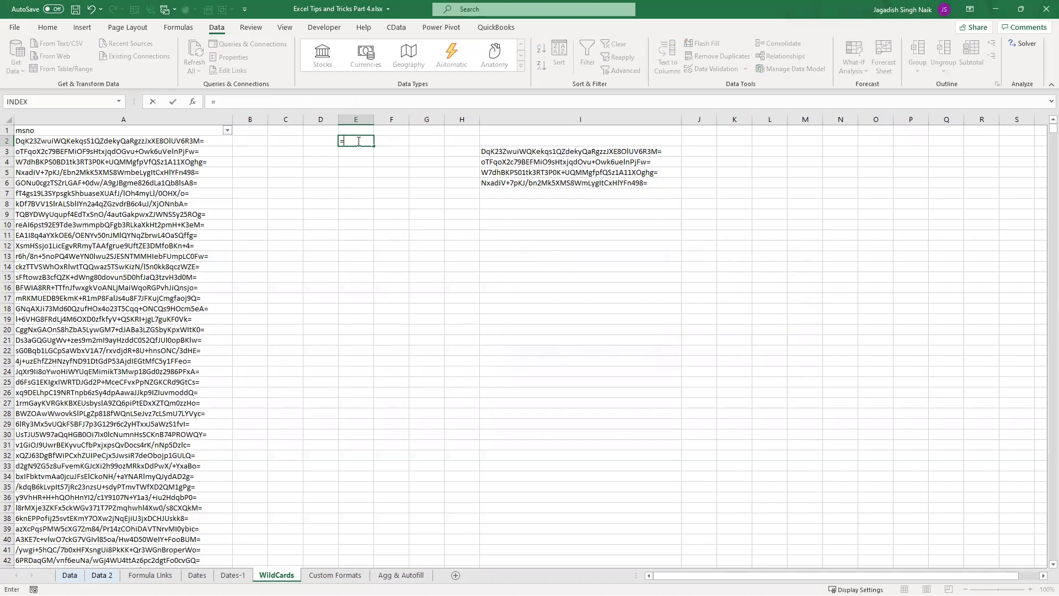
{"action": "type", "text": "count"}
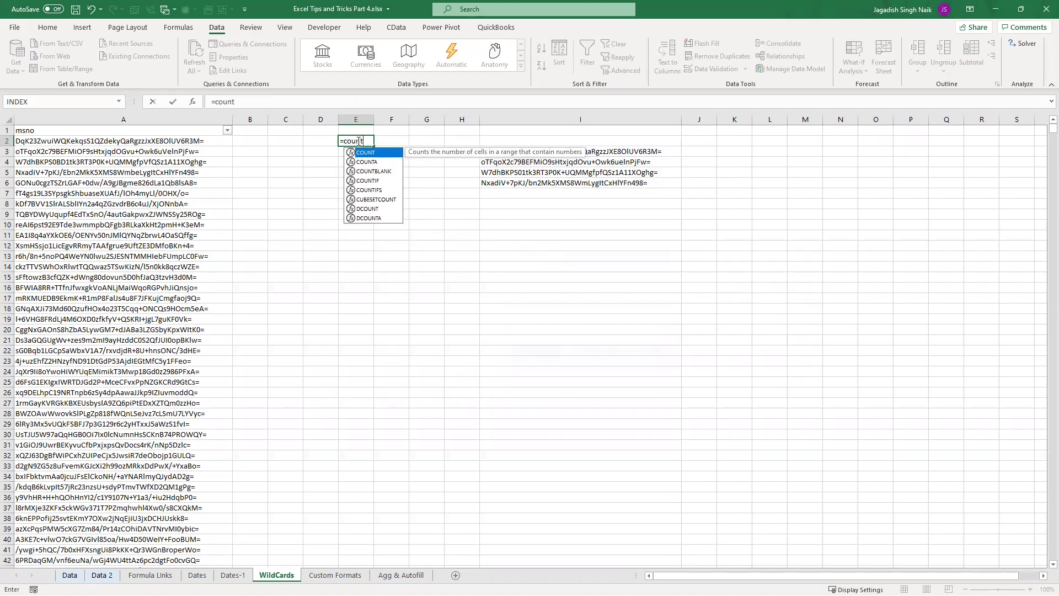
{"action": "type", "text": "i("}
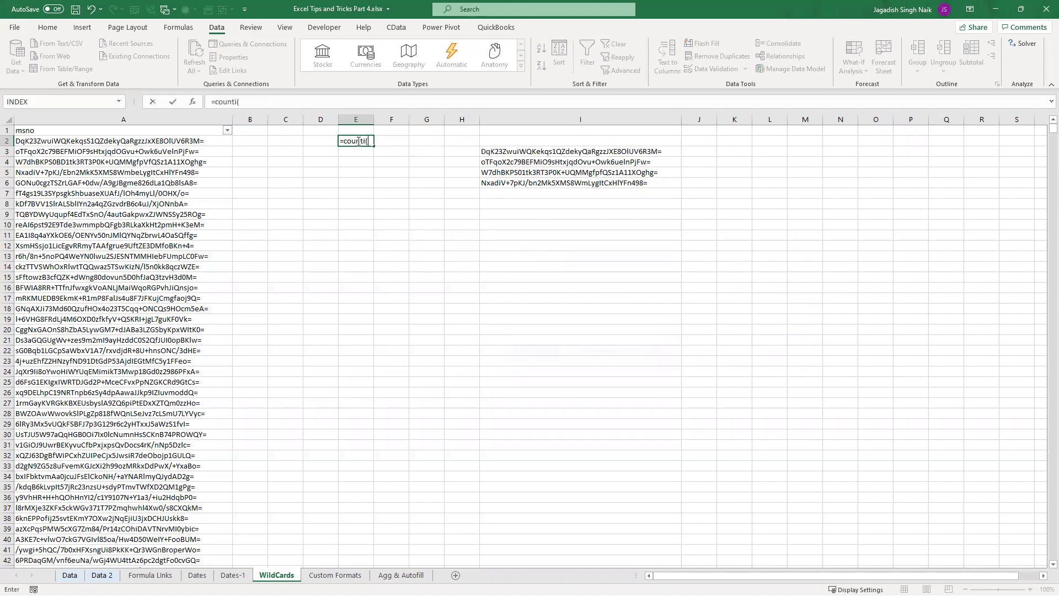
{"action": "left_click", "coordinate": [368, 141]}
{"action": "type", "text": "f"}
{"action": "left_click", "coordinate": [372, 141]}
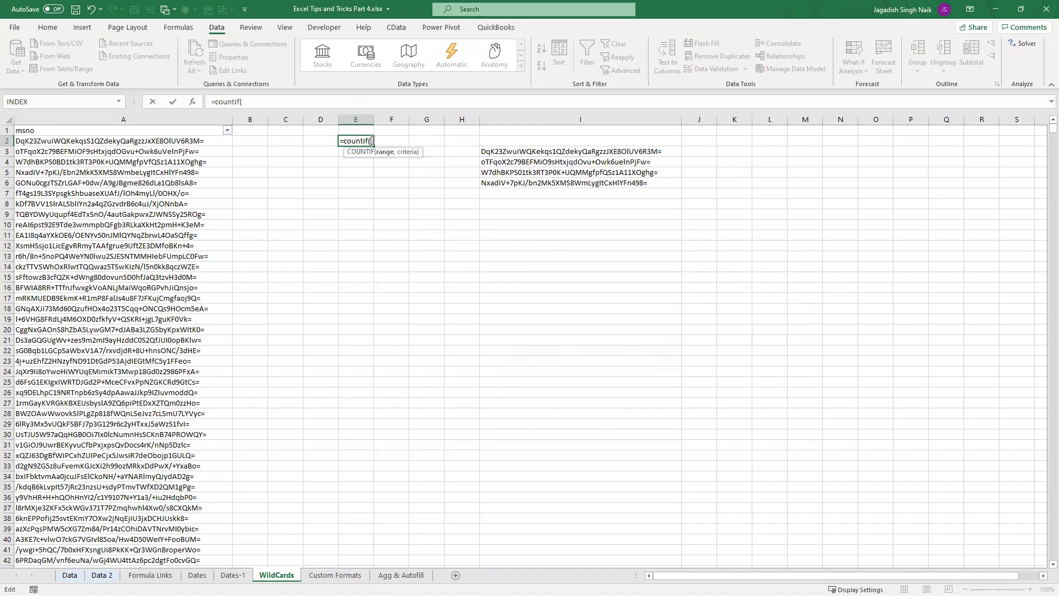
{"action": "left_click", "coordinate": [373, 118]}
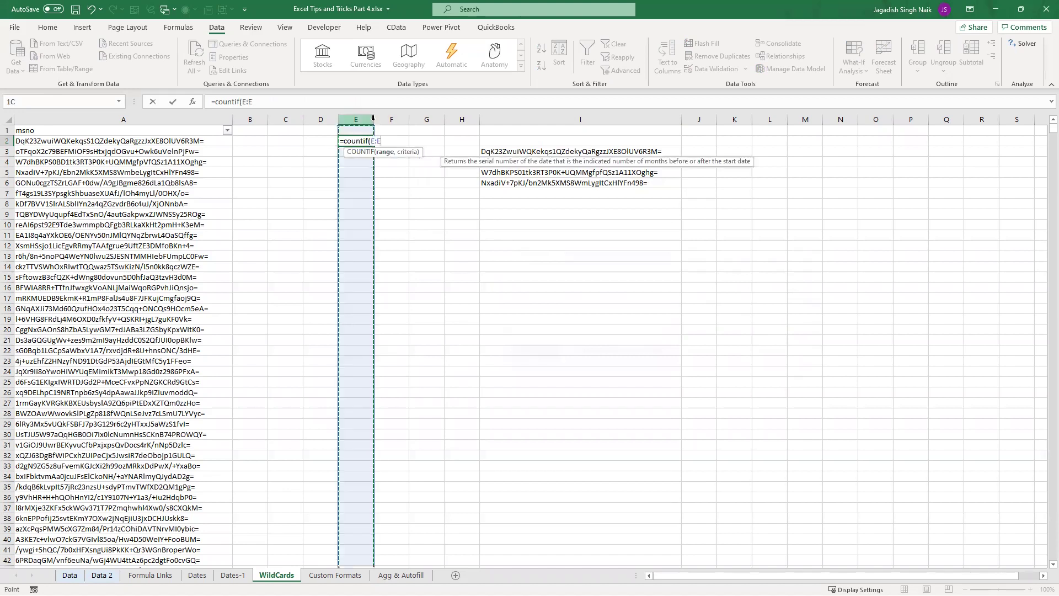
{"action": "left_click", "coordinate": [348, 203]}
{"action": "key", "text": "Escape"}
Step: Widen column E and enter =COUNTIF(A:A,"???2*") in E2 to count codes whose fourth character is 2
{"action": "left_click_drag", "start_coordinate": [374, 119], "coordinate": [431, 120]}
{"action": "type", "text": "=countif"}
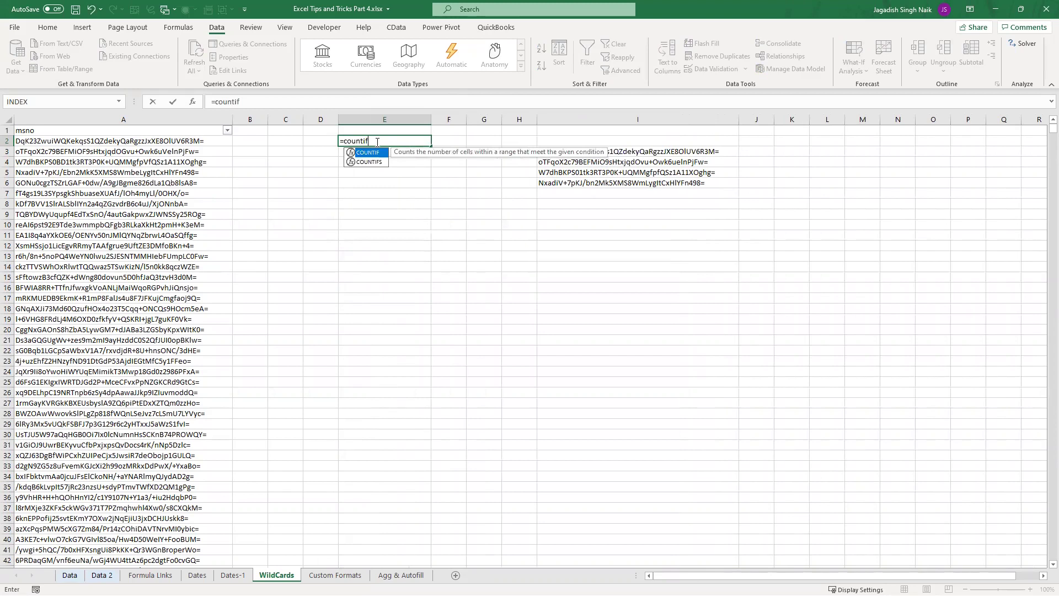
{"action": "key", "text": "Tab"}
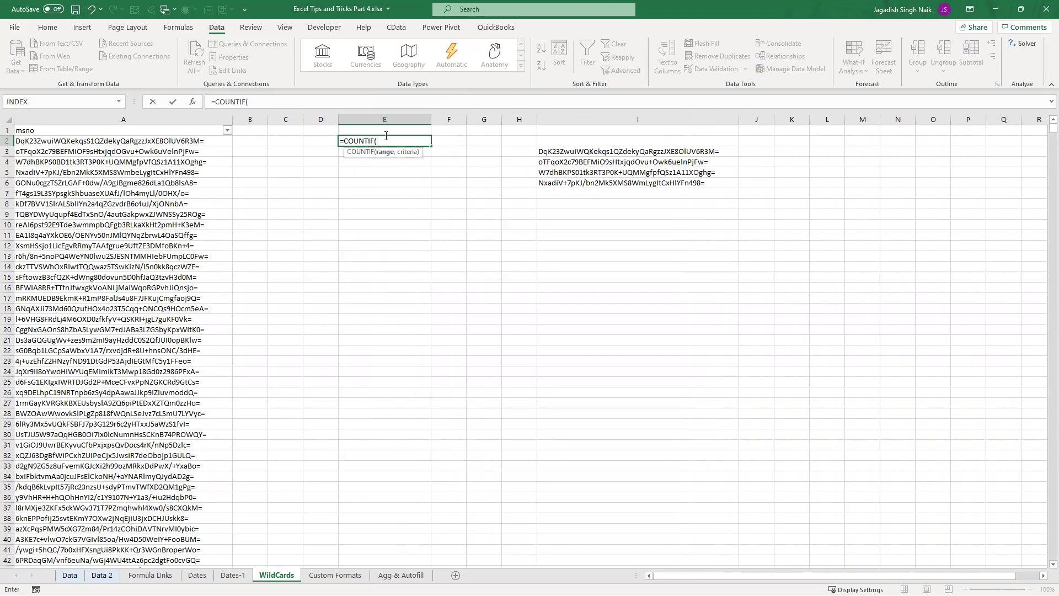
{"action": "left_click", "coordinate": [130, 119]}
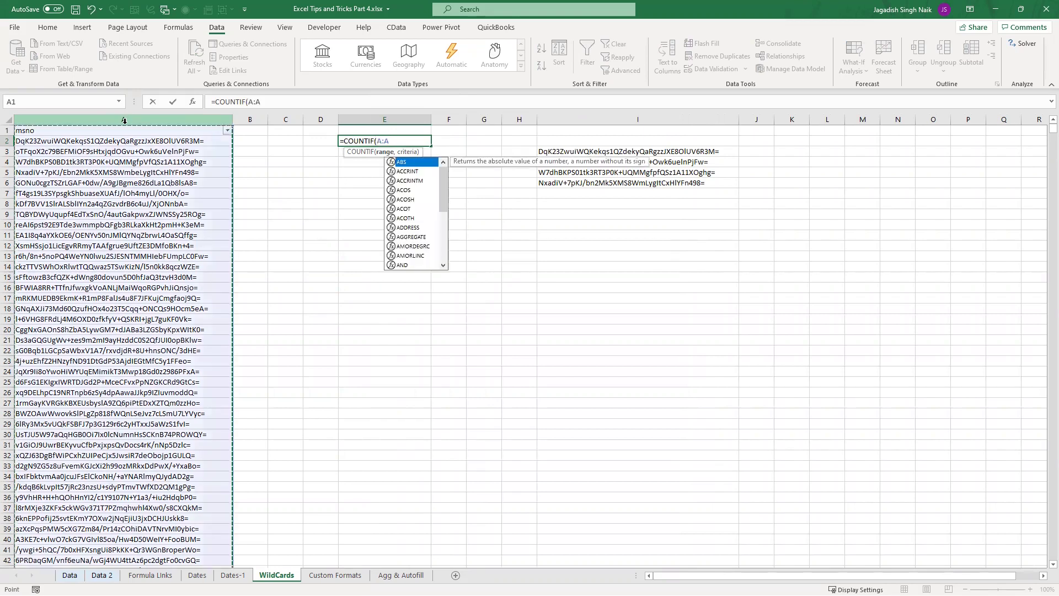
{"action": "type", "text": ","}
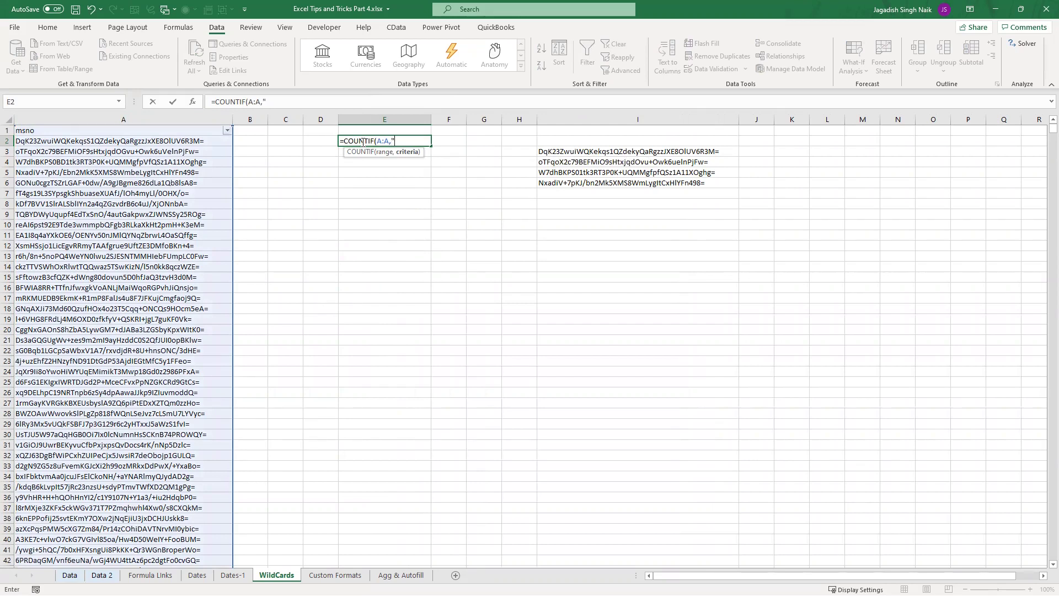
{"action": "type", "text": "\"???2*\")"}
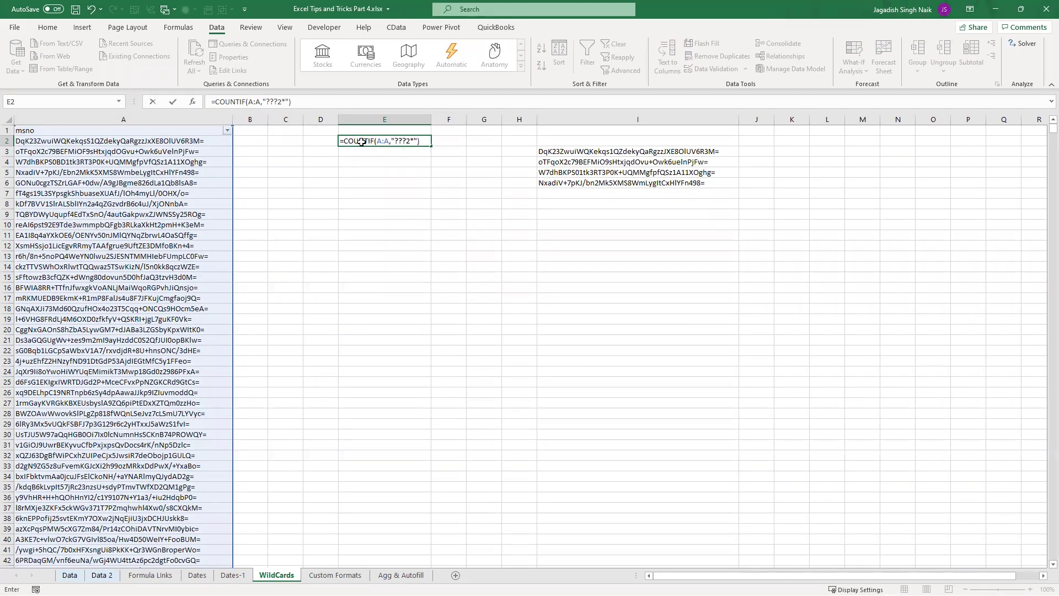
{"action": "key", "text": "Return"}
Step: Examine the COUNTIF formula and its result in E2 alongside the msno codes in column A
{"action": "left_click", "coordinate": [363, 142]}
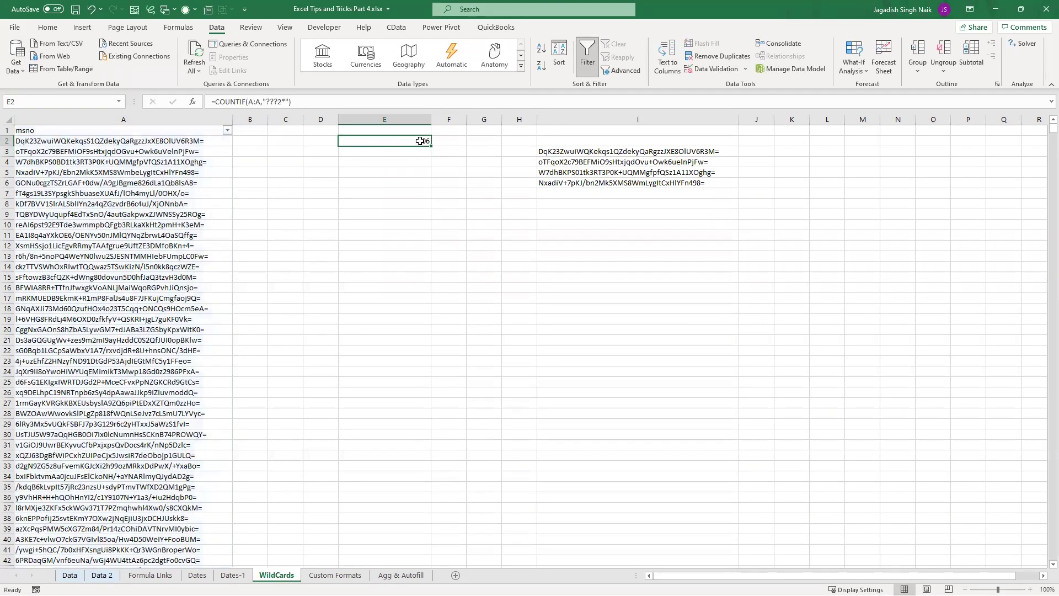
{"action": "left_click", "coordinate": [385, 160]}
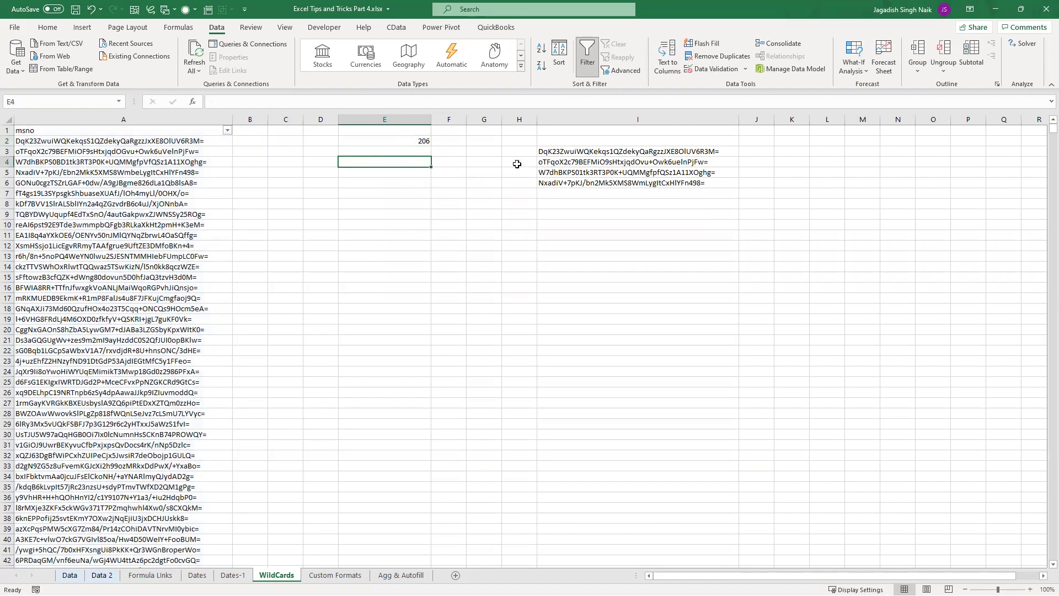
{"action": "left_click", "coordinate": [415, 144]}
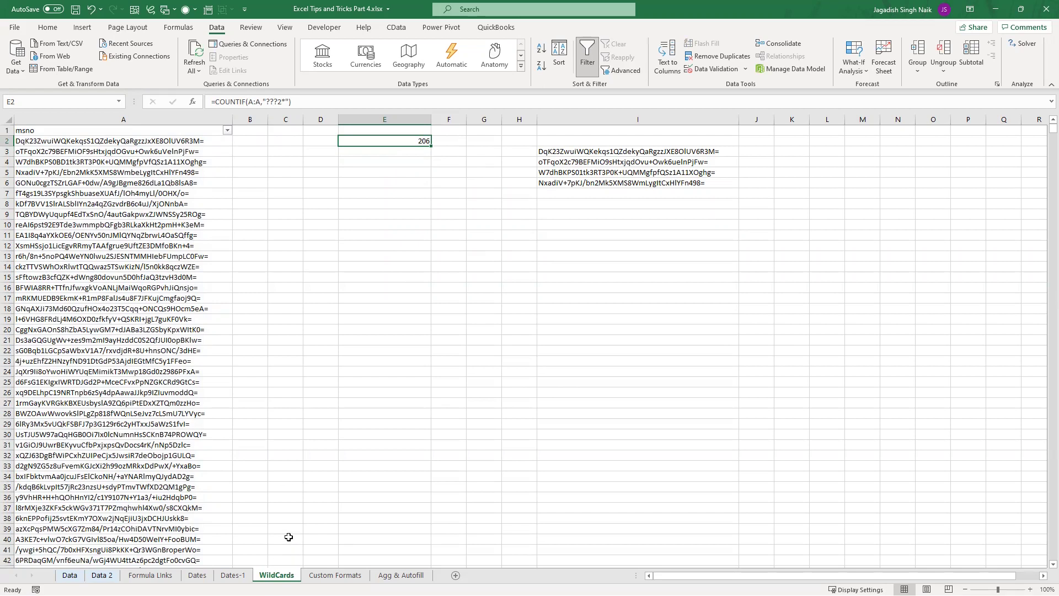
{"action": "left_click", "coordinate": [220, 344]}
{"action": "left_click", "coordinate": [277, 351]}
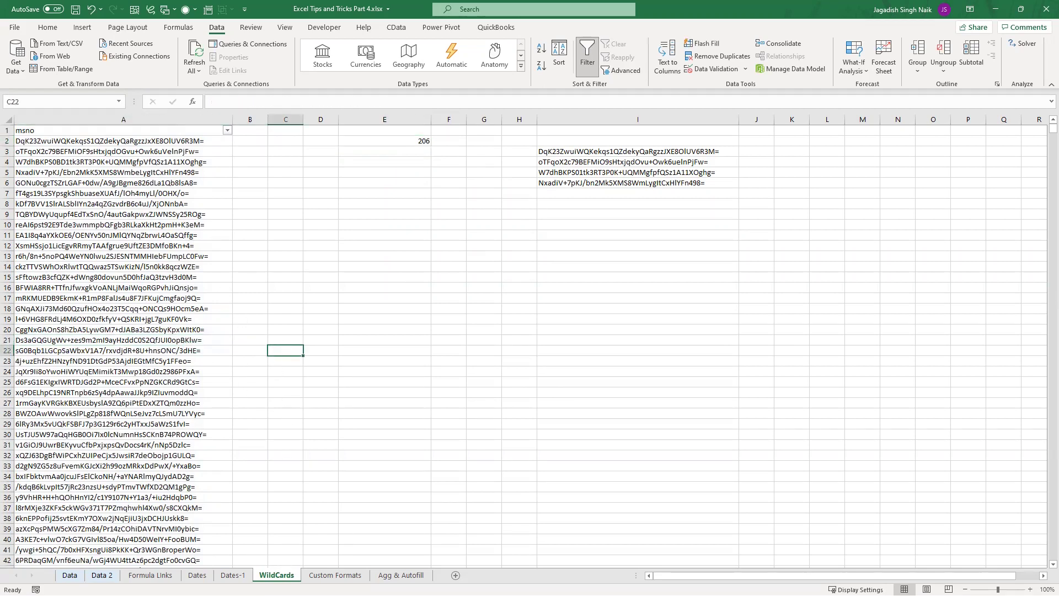
{"action": "left_click", "coordinate": [380, 145]}
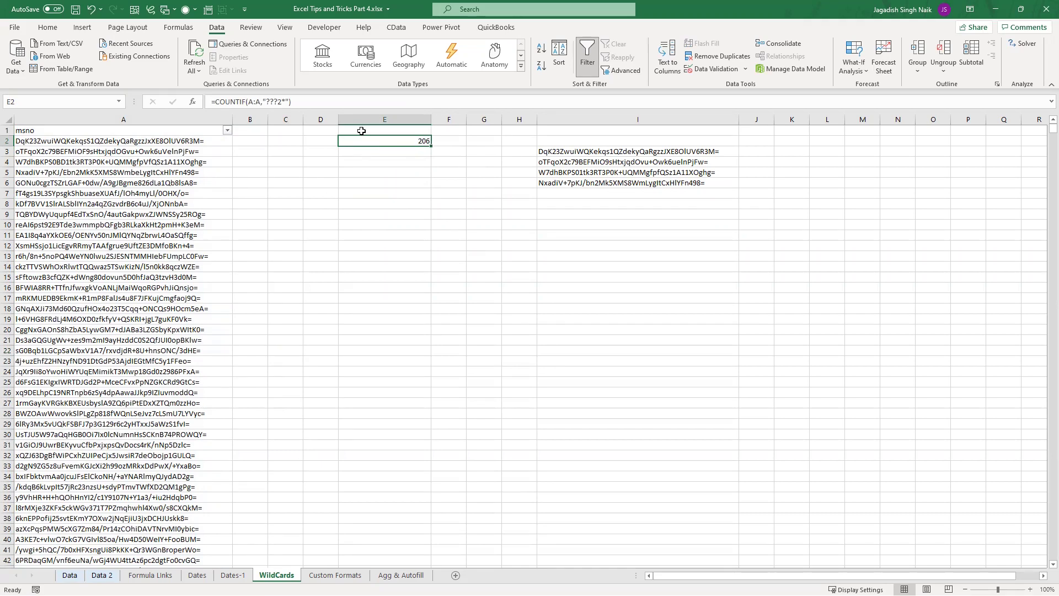
{"action": "left_click", "coordinate": [172, 140]}
{"action": "key", "text": "ctrl+v"}
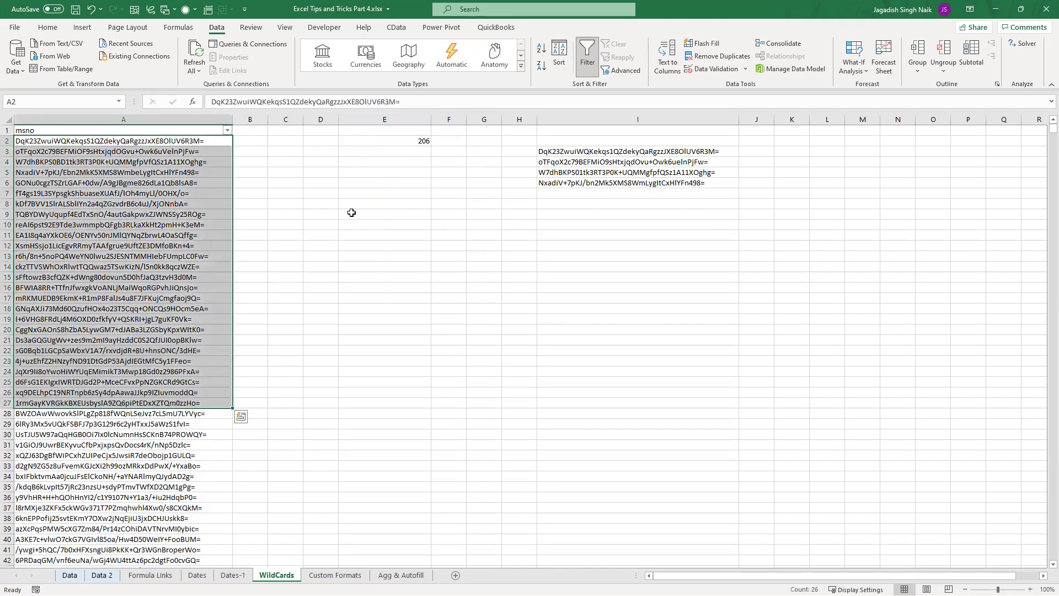
{"action": "left_click", "coordinate": [351, 212]}
{"action": "key", "text": "Up"}
{"action": "left_click", "coordinate": [416, 142]}
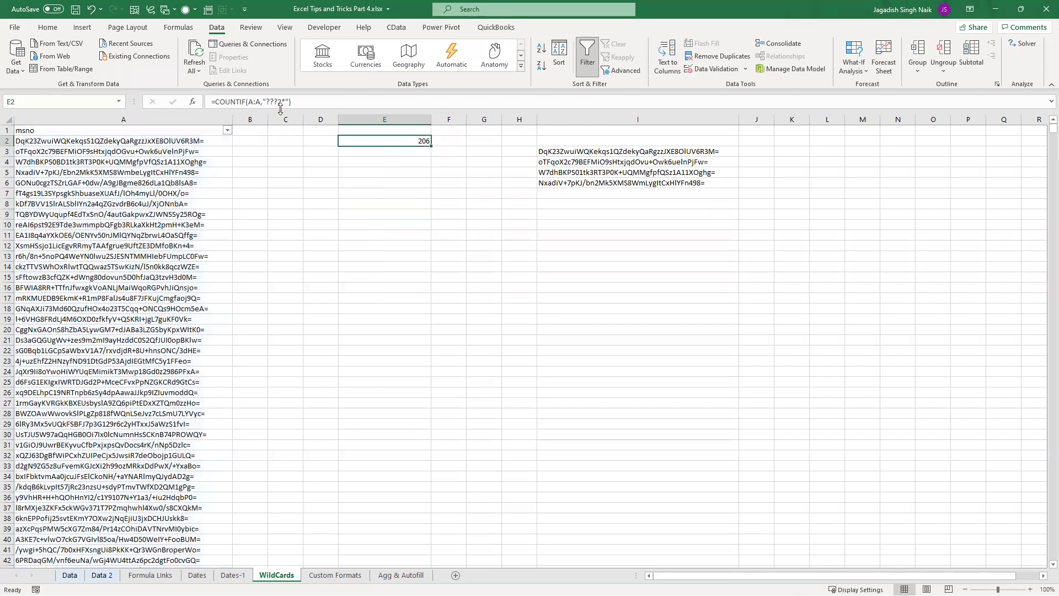
{"action": "left_click", "coordinate": [574, 151]}
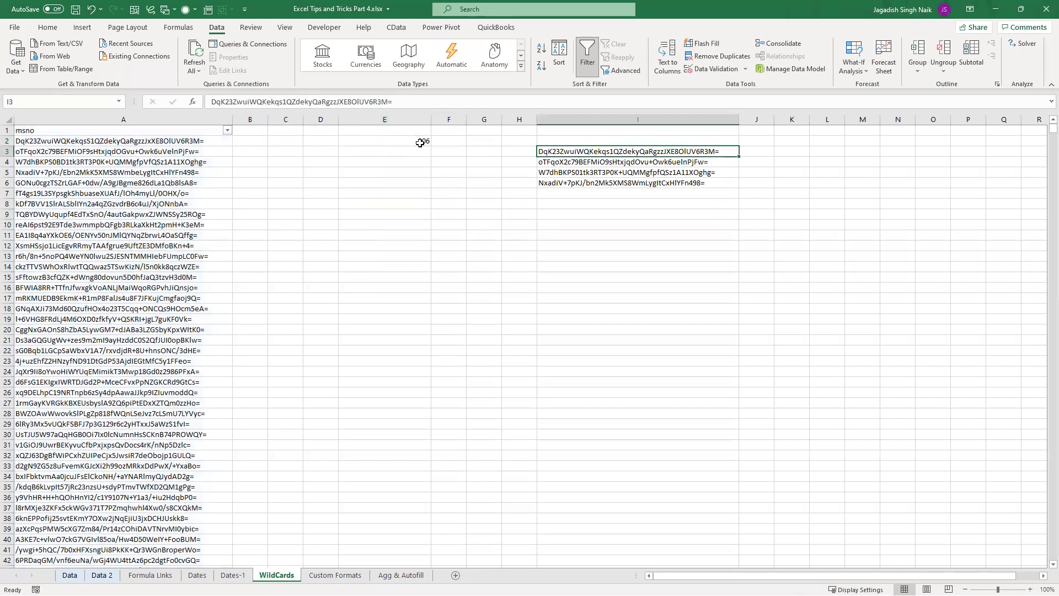
Step: Undo the E2 formula, the widening of column E and the ? and * replacements in I3:I6
{"action": "key", "text": "ctrl+z"}
{"action": "key", "text": "ctrl+z"}
{"action": "key", "text": "ctrl+z"}
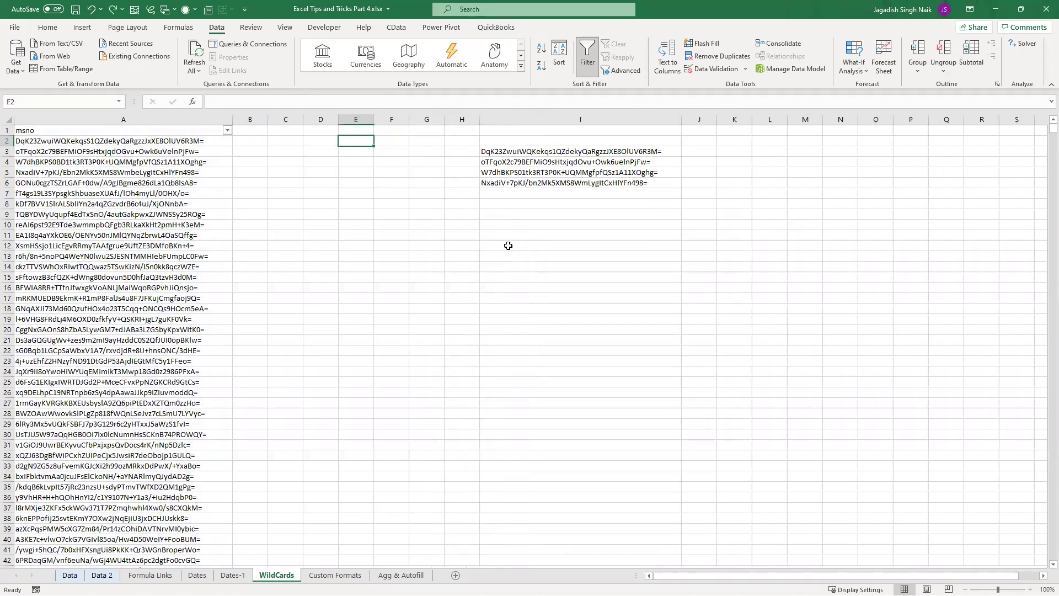
{"action": "key", "text": "ctrl+y"}
{"action": "key", "text": "ctrl+y"}
{"action": "left_click", "coordinate": [541, 154]}
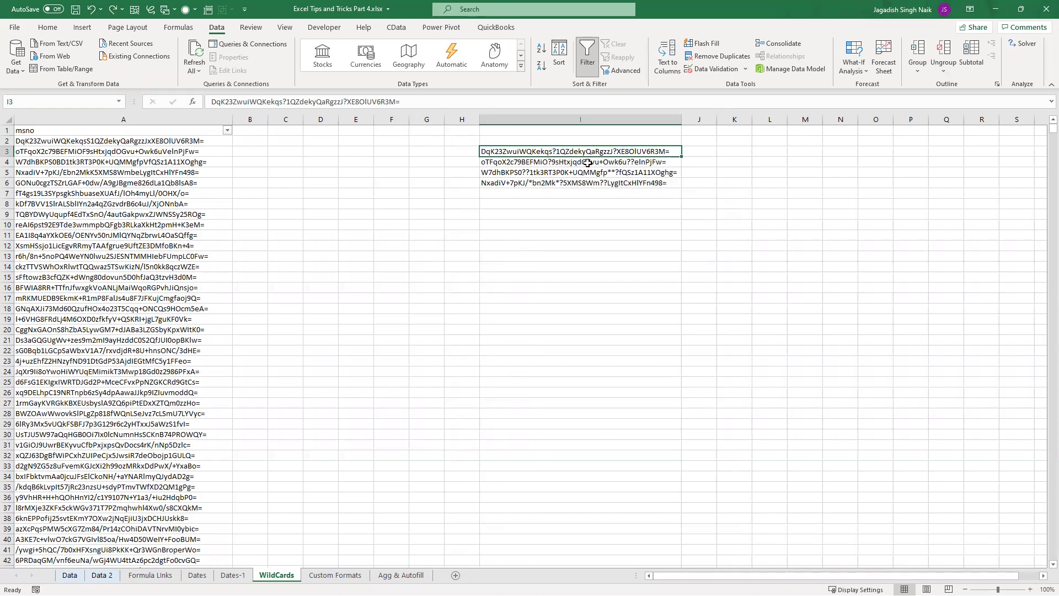
{"action": "left_click_drag", "start_coordinate": [587, 152], "coordinate": [589, 191]}
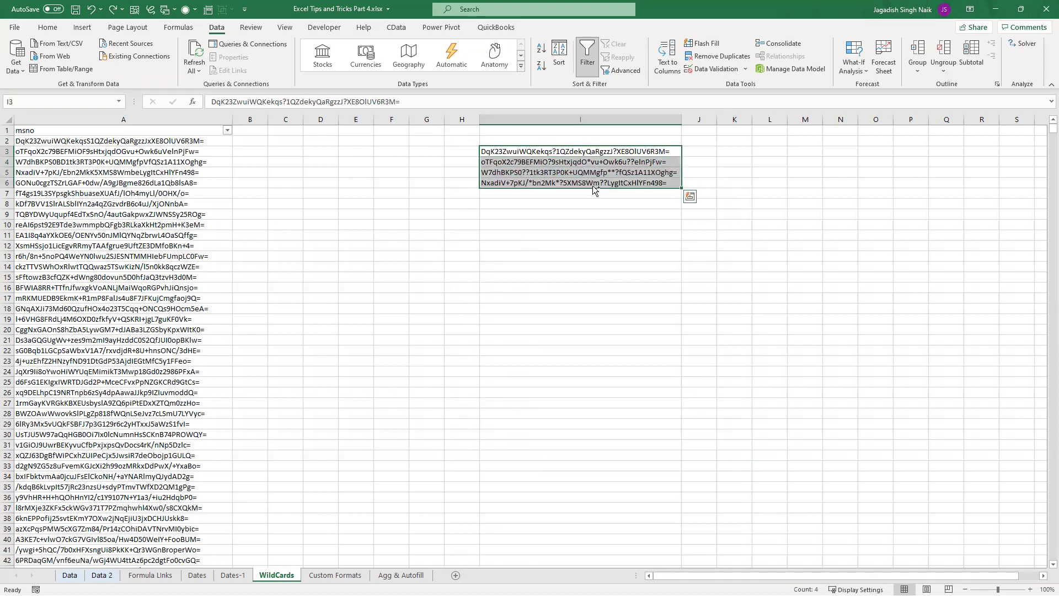
Step: Enter =COUNTIF(I3:I6,"*~?~*") in I10 to count the codes containing a literal question mark
{"action": "left_click", "coordinate": [540, 225]}
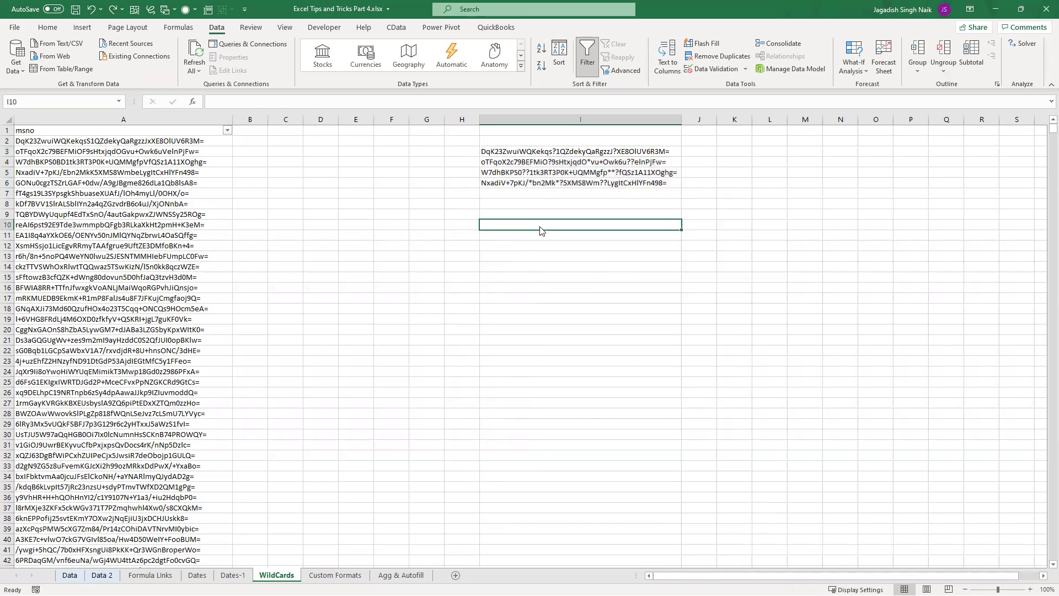
{"action": "type", "text": "=countif"}
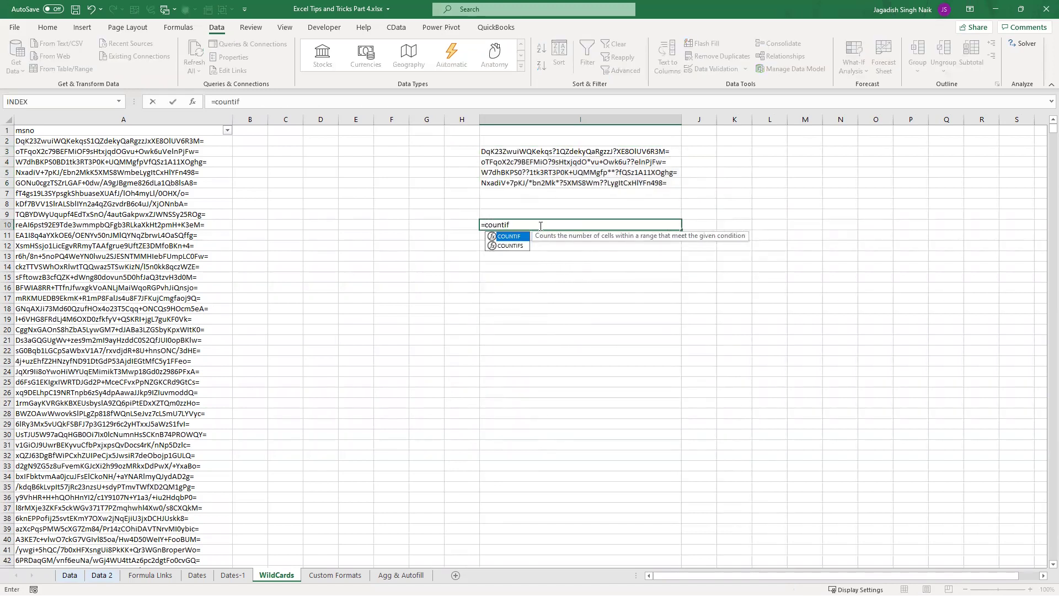
{"action": "type", "text": "("}
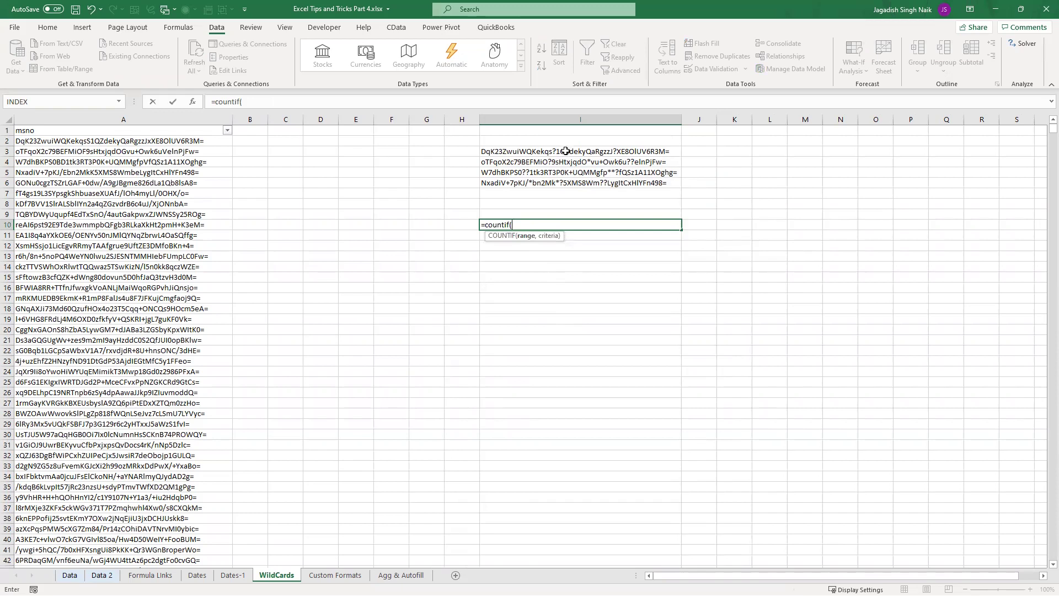
{"action": "left_click_drag", "start_coordinate": [567, 151], "coordinate": [569, 181]}
{"action": "type", "text": ","}
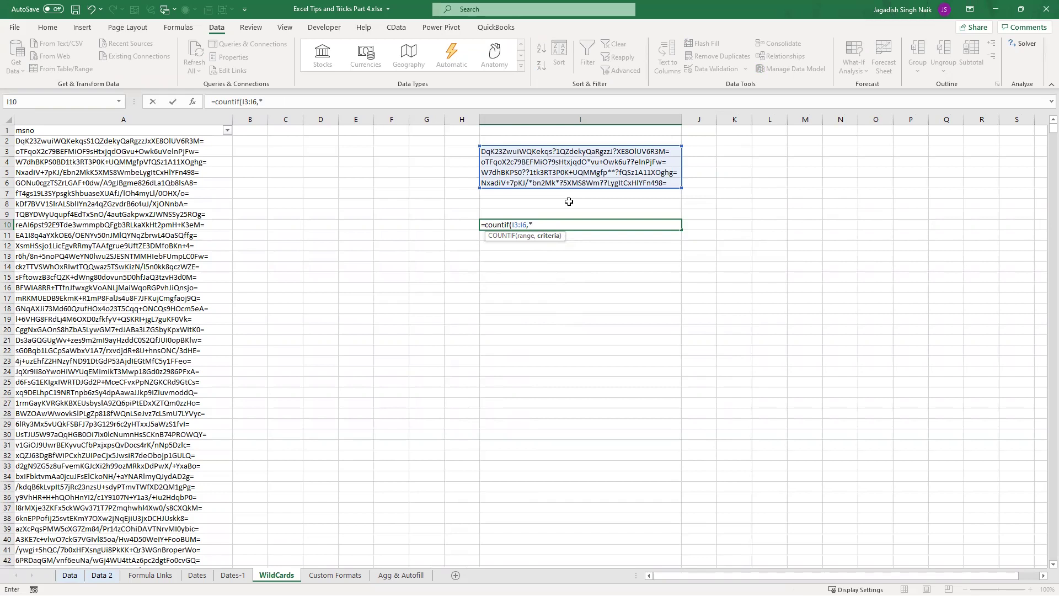
{"action": "type", "text": "\"*~?~"}
{"action": "type", "text": "*\")"}
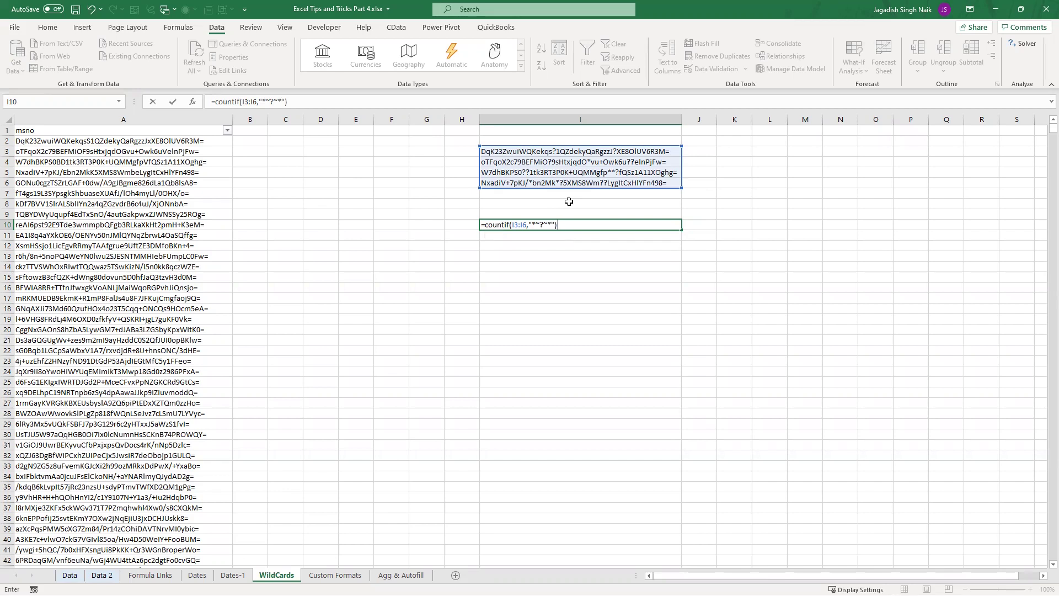
{"action": "key", "text": "Return"}
Step: Replace both tildes in the I10 COUNTIF criterion with apostrophes, giving "*'?'*"
{"action": "left_click", "coordinate": [576, 224]}
{"action": "left_click", "coordinate": [276, 101]}
{"action": "key", "text": "BackSpace"}
{"action": "type", "text": "'"}
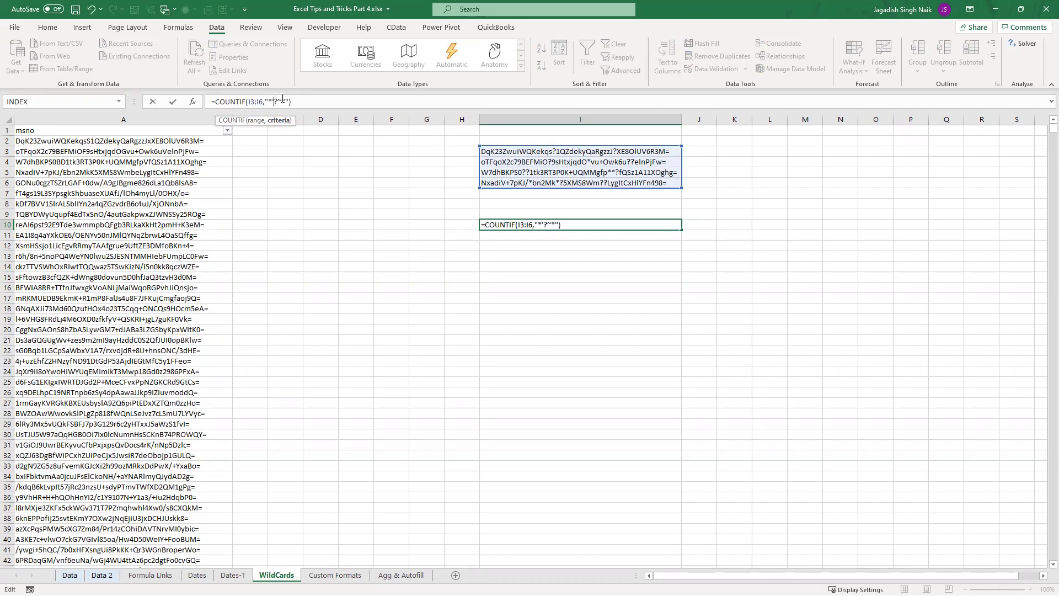
{"action": "key", "text": "BackSpace"}
{"action": "type", "text": "'"}
{"action": "key", "text": "Return"}
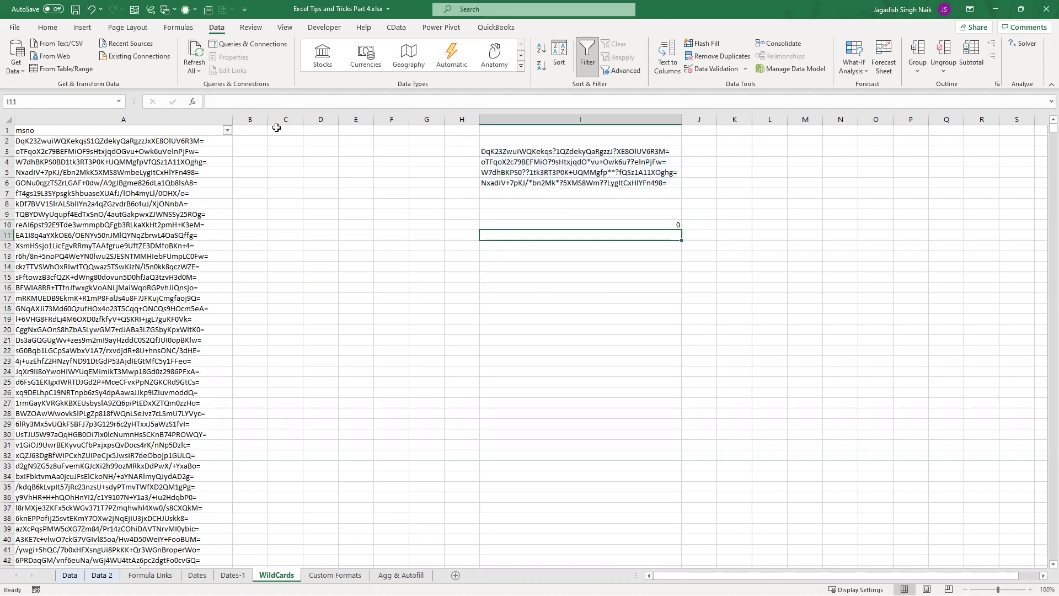
Step: Try to enclose the question mark in the I10 criterion in double quotes instead, as "*"?"*"
{"action": "left_click", "coordinate": [515, 226]}
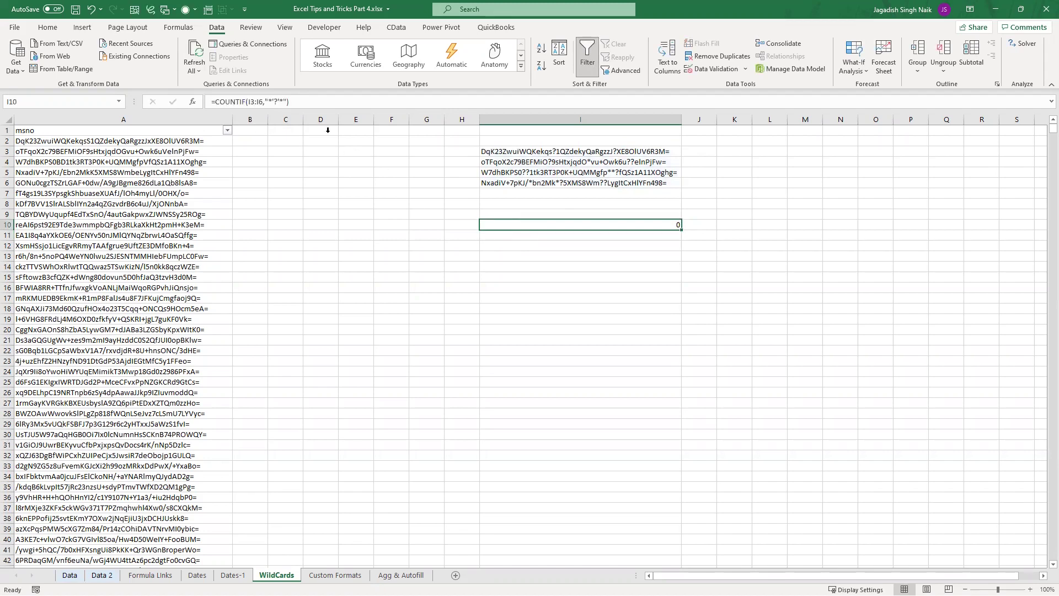
{"action": "left_click", "coordinate": [278, 104]}
{"action": "key", "text": "BackSpace"}
{"action": "type", "text": "\""}
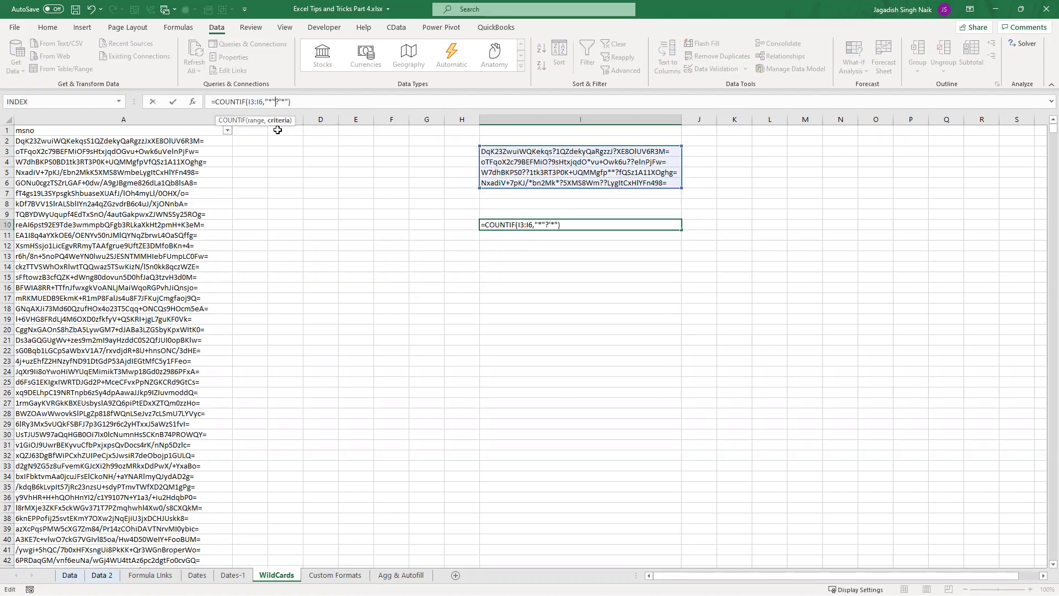
{"action": "key", "text": "Right"}
{"action": "key", "text": "Right"}
{"action": "key", "text": "BackSpace"}
{"action": "type", "text": "\""}
{"action": "key", "text": "Return"}
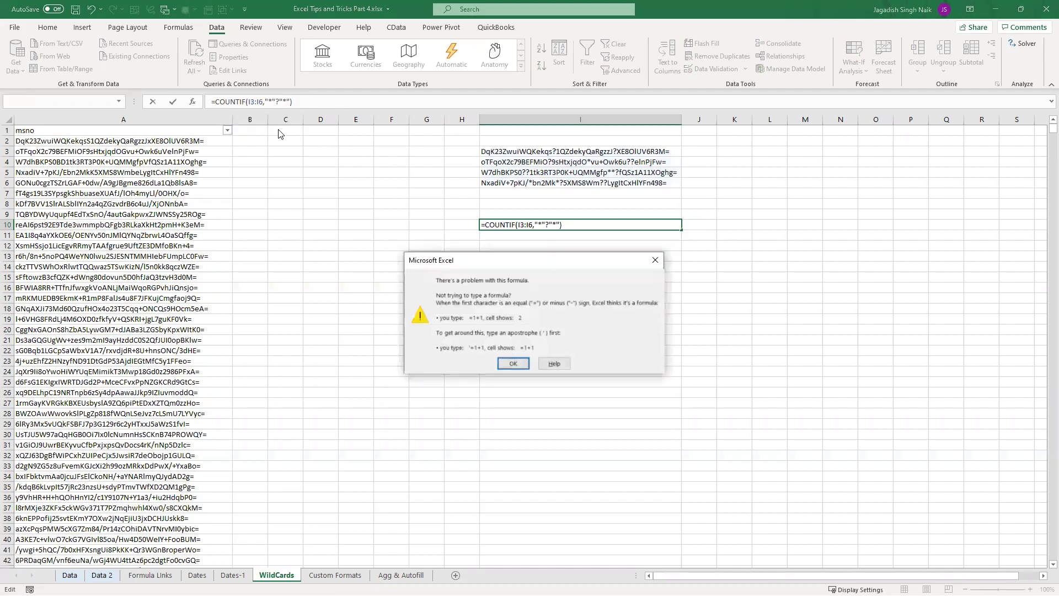
{"action": "left_click", "coordinate": [654, 260]}
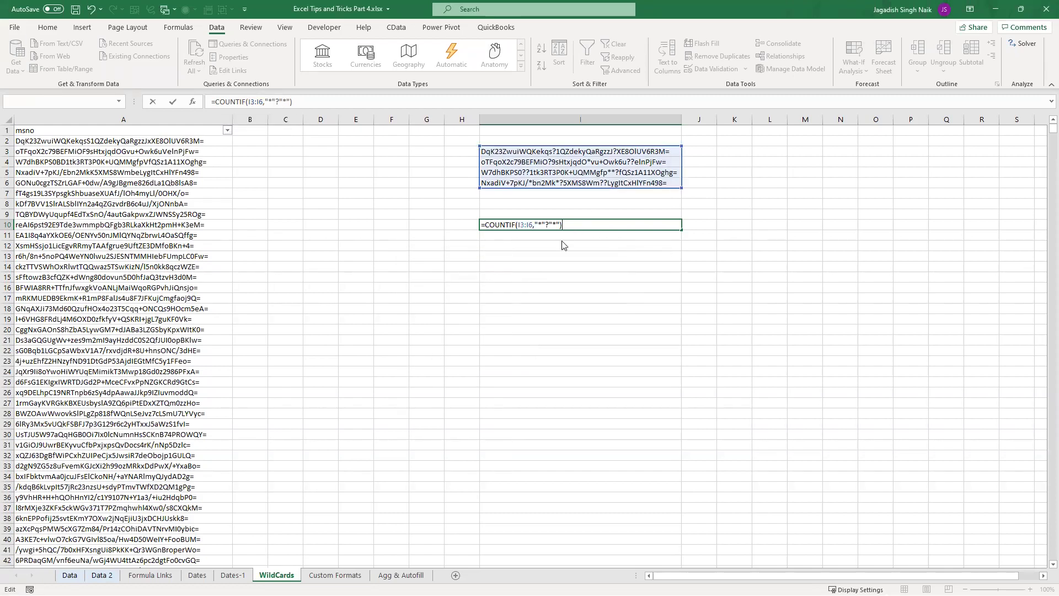
{"action": "key", "text": "Return"}
{"action": "left_click", "coordinate": [649, 260]}
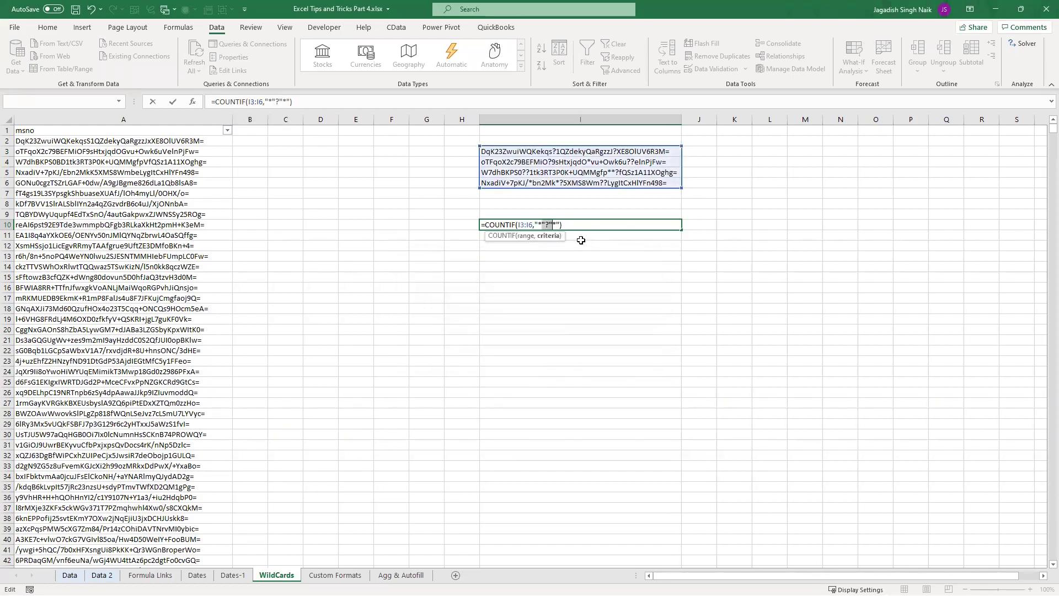
Step: Reduce the I10 formula to =COUNTIF(I3:I6,"?") by removing the extra quotes and asterisks
{"action": "left_click", "coordinate": [543, 224]}
{"action": "key", "text": "BackSpace"}
{"action": "key", "text": "BackSpace"}
{"action": "key", "text": "BackSpace"}
{"action": "key", "text": "BackSpace"}
{"action": "key", "text": "Return"}
{"action": "left_click", "coordinate": [551, 224]}
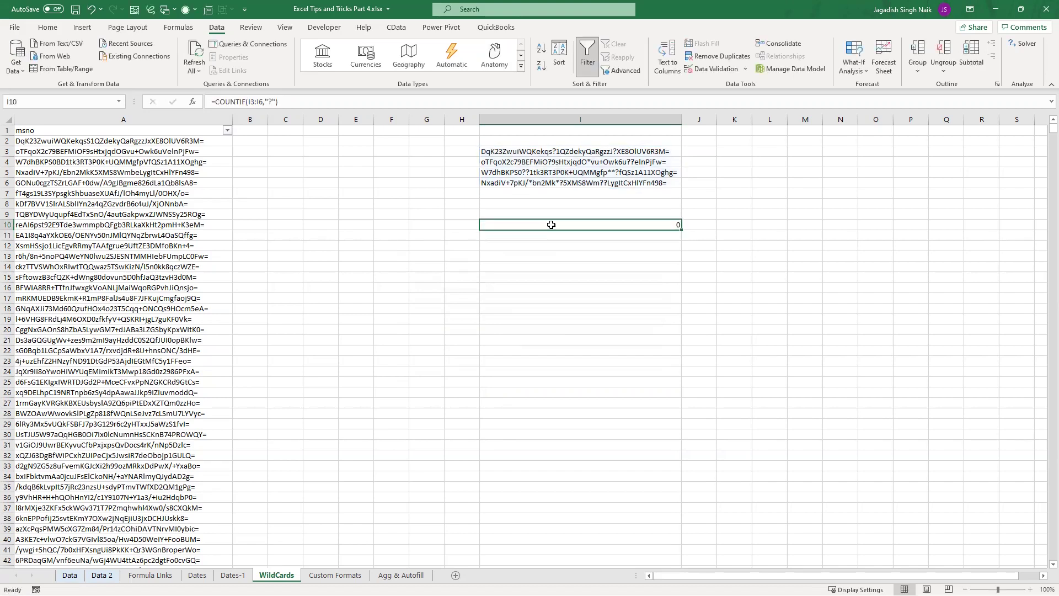
{"action": "left_click", "coordinate": [267, 102]}
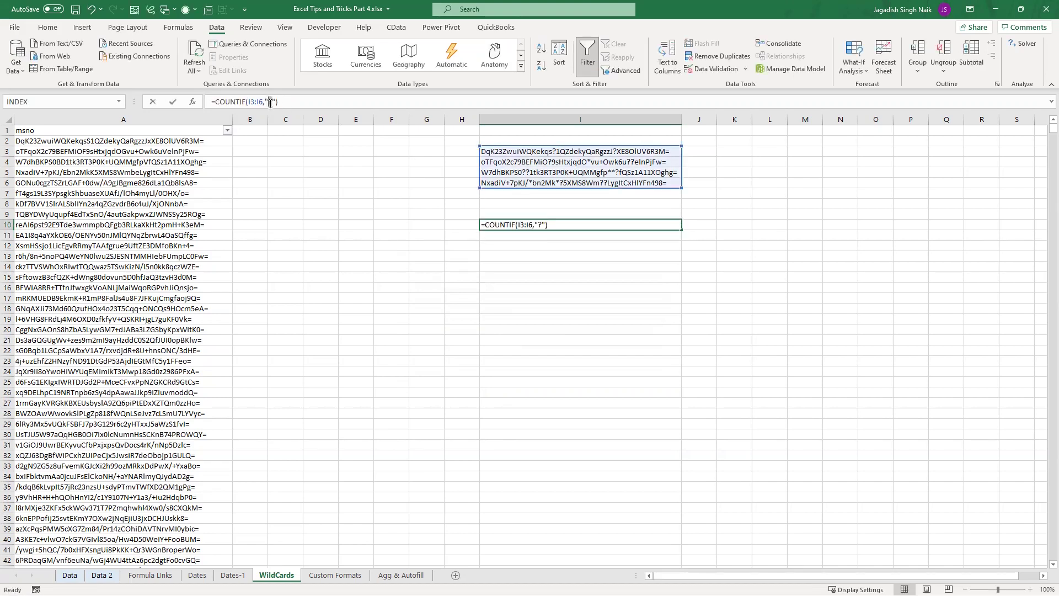
{"action": "left_click", "coordinate": [560, 255]}
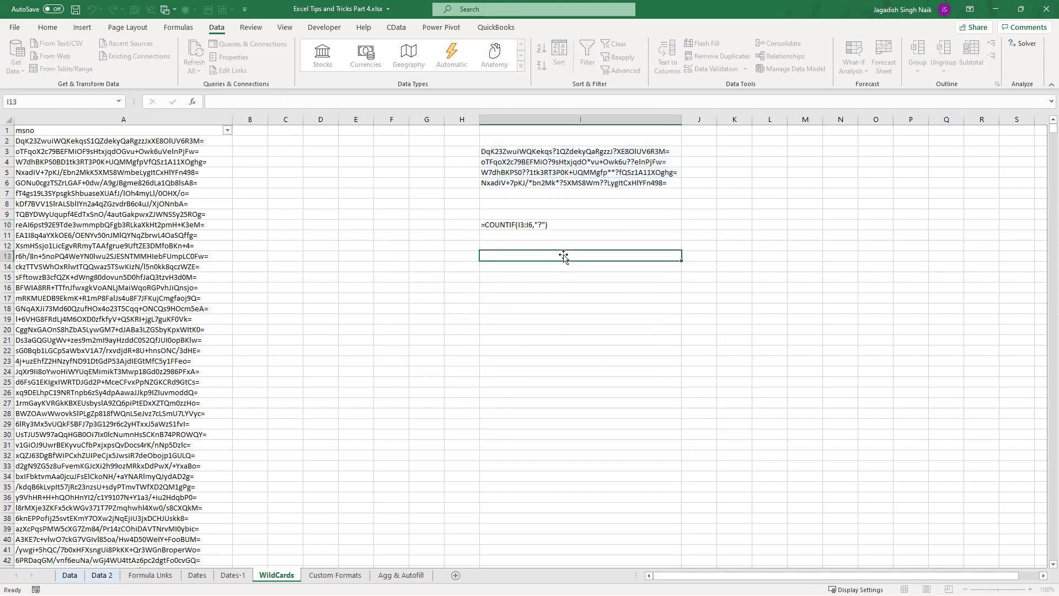
{"action": "left_click", "coordinate": [549, 225]}
{"action": "left_click", "coordinate": [268, 103]}
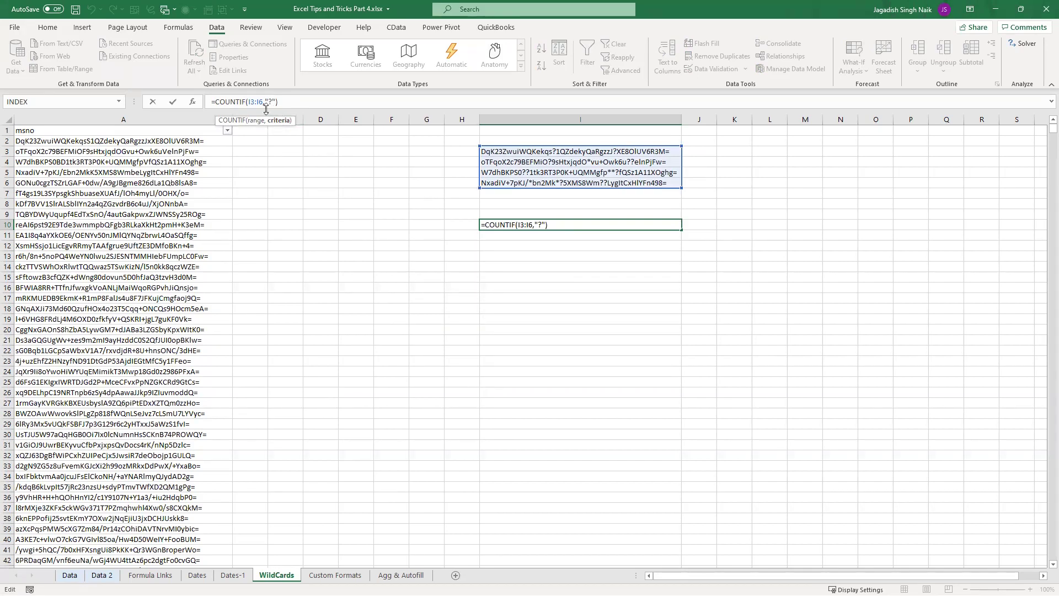
{"action": "type", "text": "/"}
{"action": "key", "text": "BackSpace"}
{"action": "left_click", "coordinate": [525, 259]}
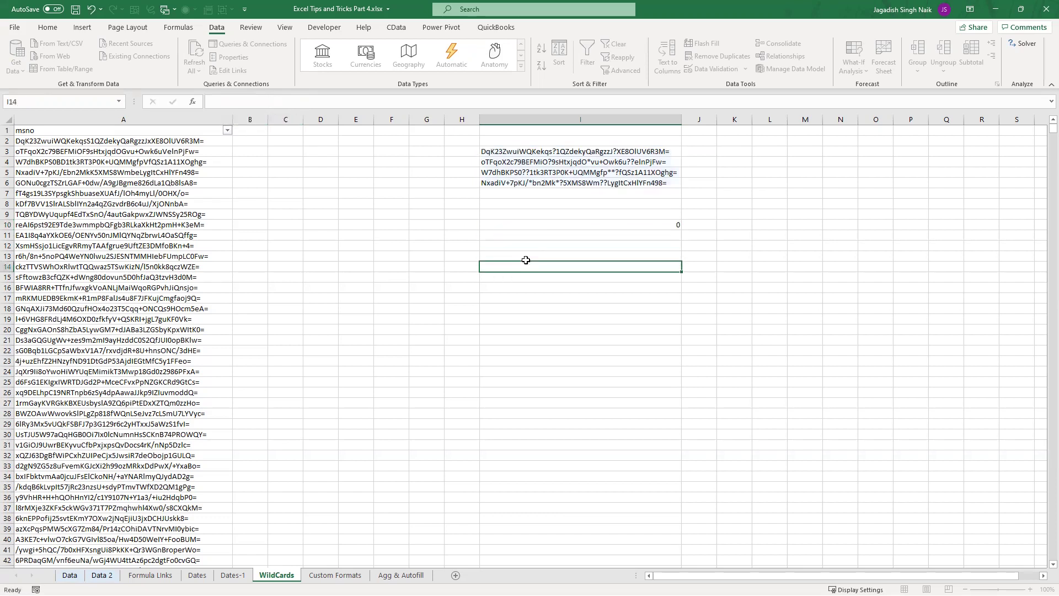
Step: Clear the COUNTIF formula from I10, and undo the deletion
{"action": "left_click", "coordinate": [554, 226]}
{"action": "key", "text": "Delete"}
{"action": "left_click", "coordinate": [556, 255]}
{"action": "left_click", "coordinate": [536, 183]}
{"action": "left_click", "coordinate": [203, 258]}
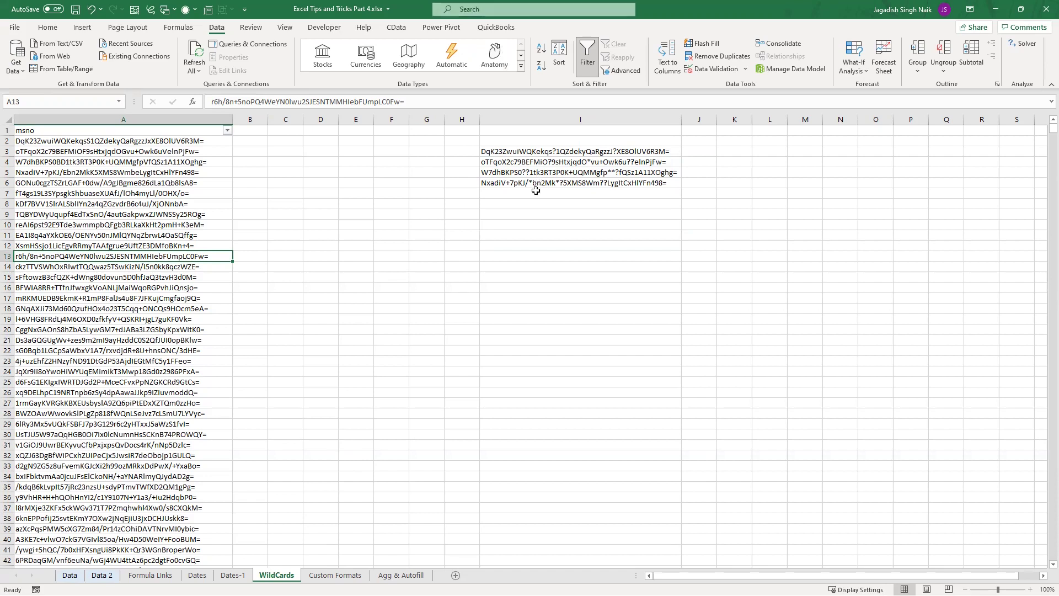
{"action": "left_click", "coordinate": [531, 222]}
{"action": "left_click", "coordinate": [542, 214]}
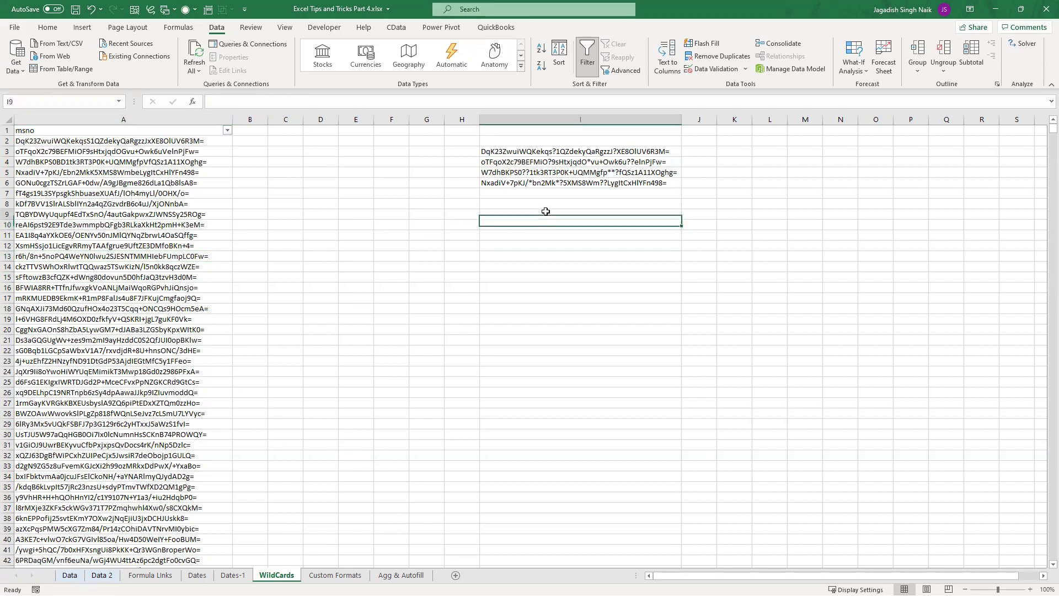
{"action": "left_click", "coordinate": [535, 225]}
{"action": "key", "text": "ctrl+z"}
Step: Put a tilde before the question mark in the I10 formula, making it =COUNTIF(I3:I6,"~?")
{"action": "left_click", "coordinate": [272, 101]}
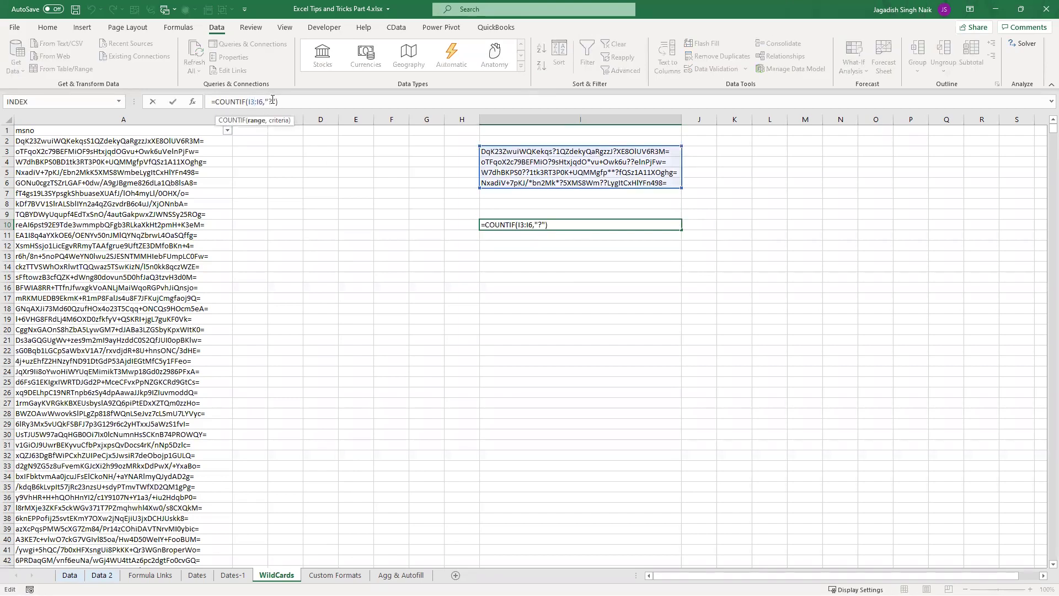
{"action": "left_click", "coordinate": [269, 102]}
{"action": "type", "text": "~"}
{"action": "key", "text": "Return"}
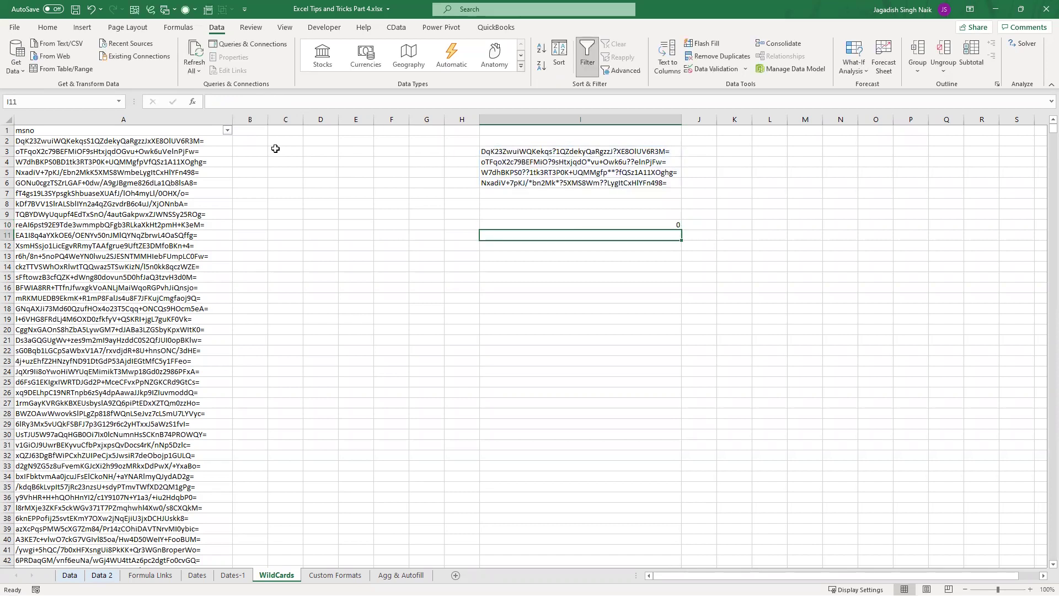
{"action": "left_click", "coordinate": [508, 224]}
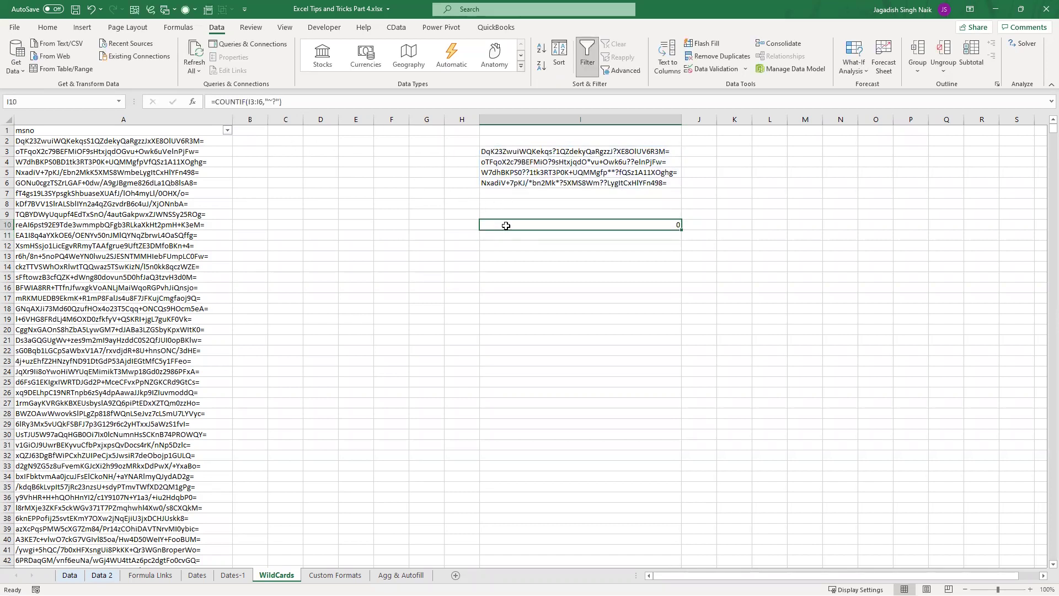
Step: Surround the escaped question mark with asterisks so the I10 formula reads =COUNTIF(I3:I6,"*~?*")
{"action": "key", "text": "F2"}
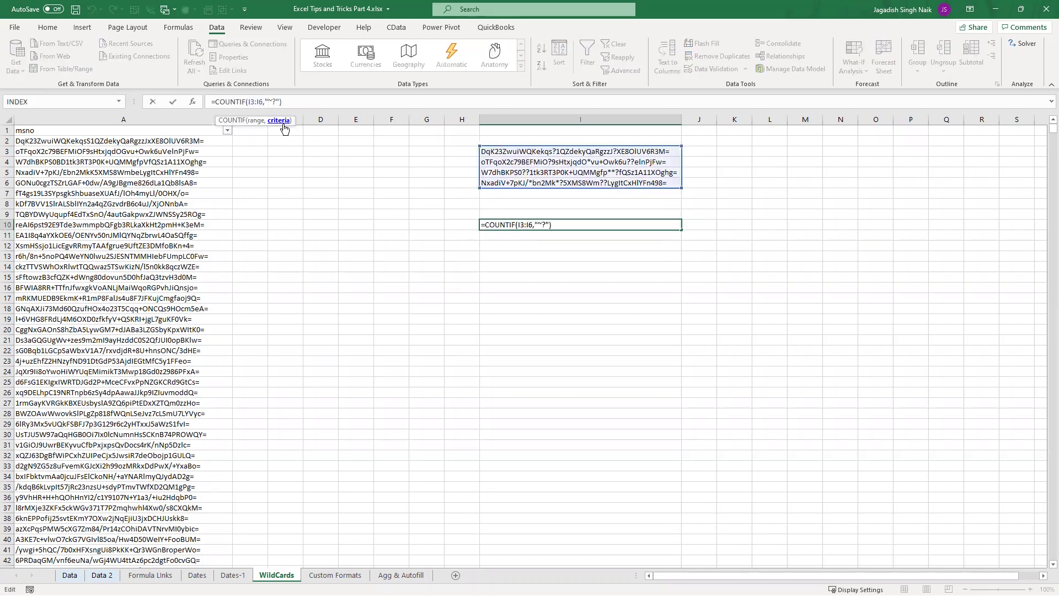
{"action": "type", "text": "*"}
{"action": "key", "text": "Return"}
{"action": "left_click", "coordinate": [544, 221]}
{"action": "left_click", "coordinate": [274, 103]}
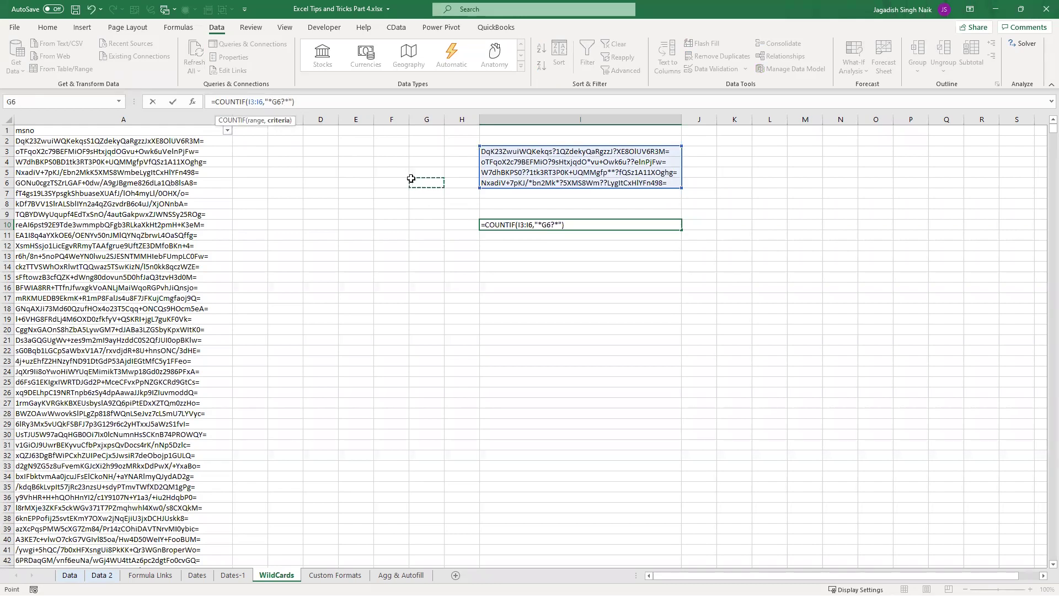
{"action": "key", "text": "ctrl+Return"}
Step: Remove both question marks from the code in I3, and recheck the COUNTIF formula and result in I10
{"action": "left_click", "coordinate": [599, 157]}
{"action": "double_click", "coordinate": [556, 152]}
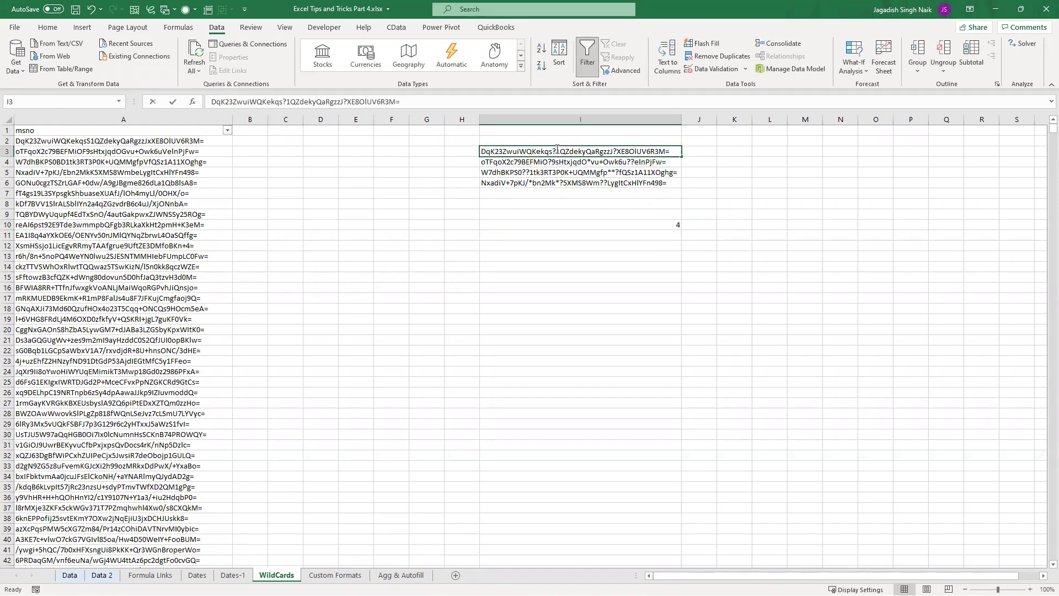
{"action": "key", "text": "BackSpace"}
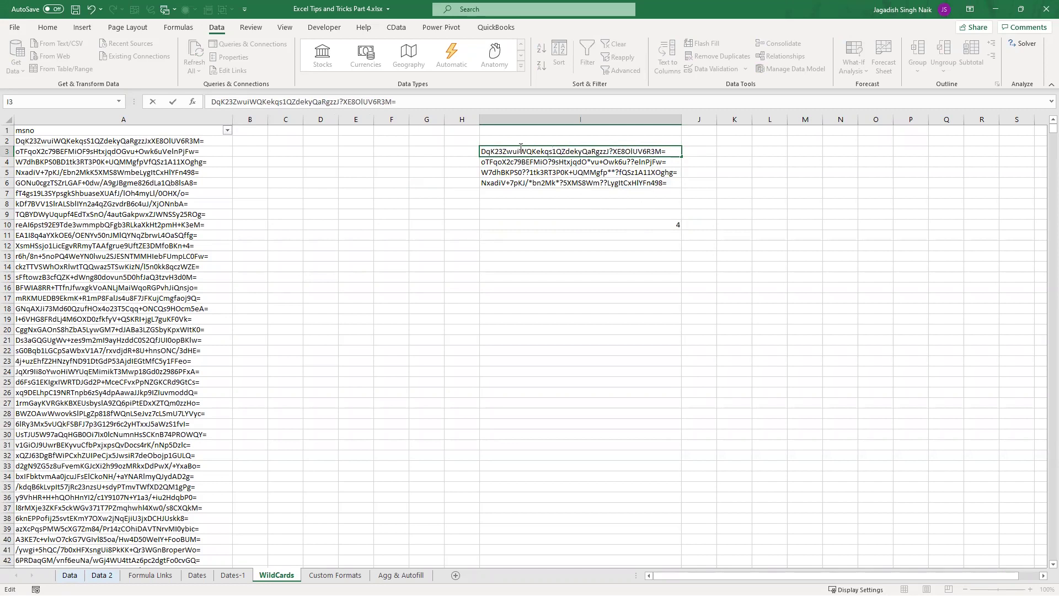
{"action": "key", "text": "BackSpace"}
{"action": "key", "text": "Return"}
{"action": "left_click", "coordinate": [674, 224]}
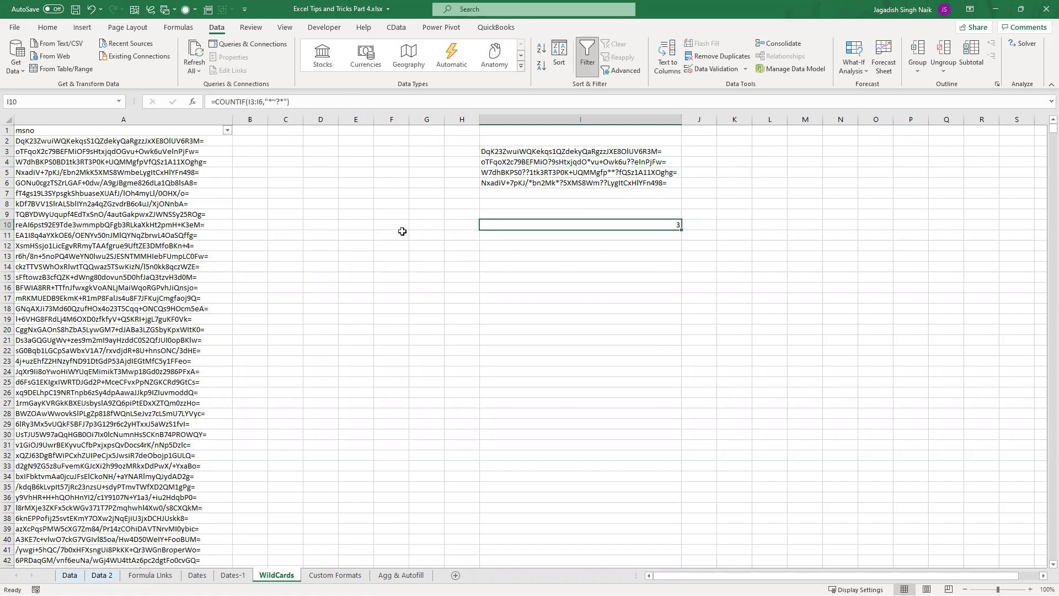
{"action": "left_click", "coordinate": [275, 101]}
{"action": "type", "text": "~"}
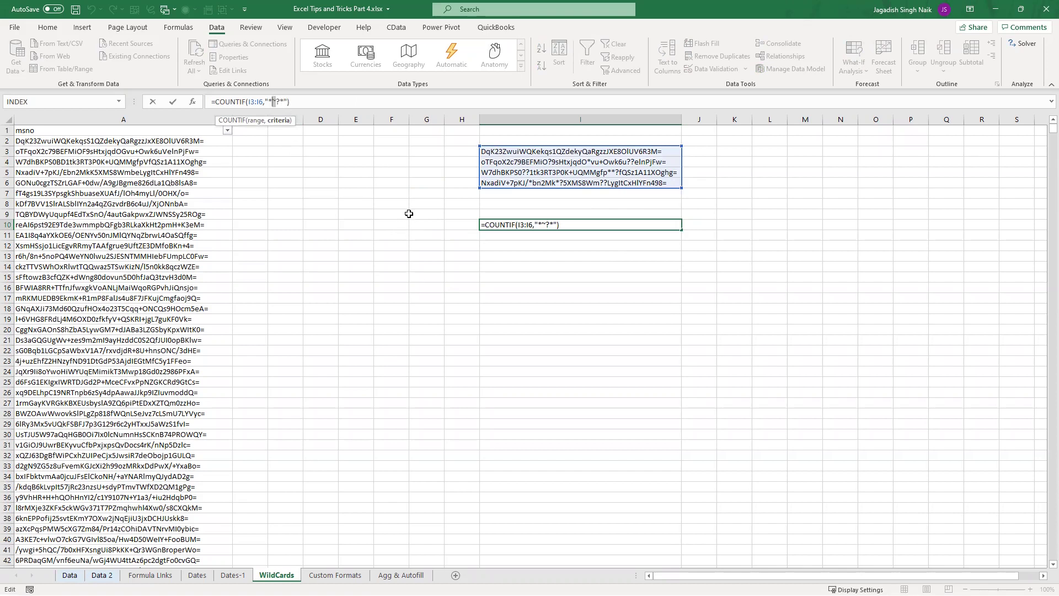
{"action": "key", "text": "ctrl+Return"}
{"action": "left_click", "coordinate": [411, 173]}
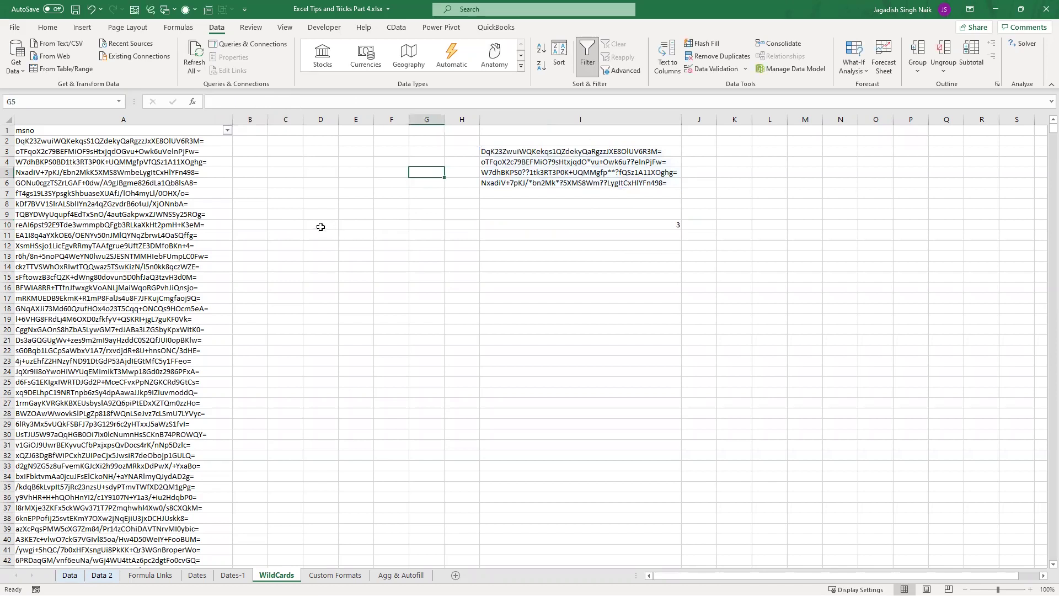